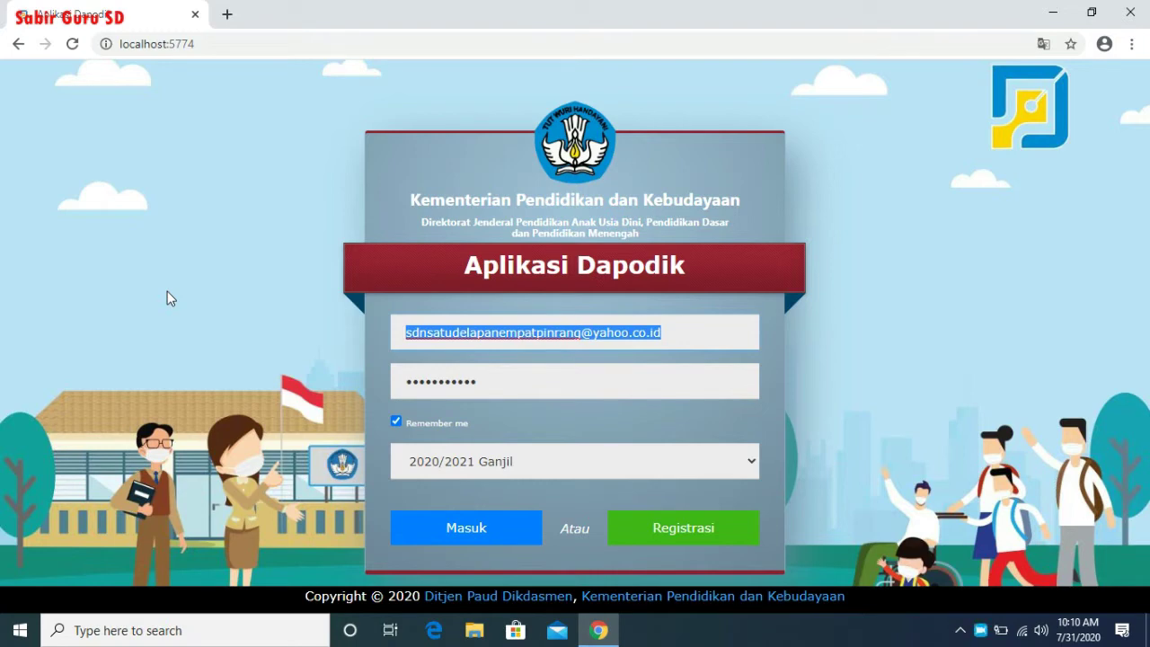
# - Replace the login with the principal's saved account and re-enter the account password
pyautogui.click(894, 291)
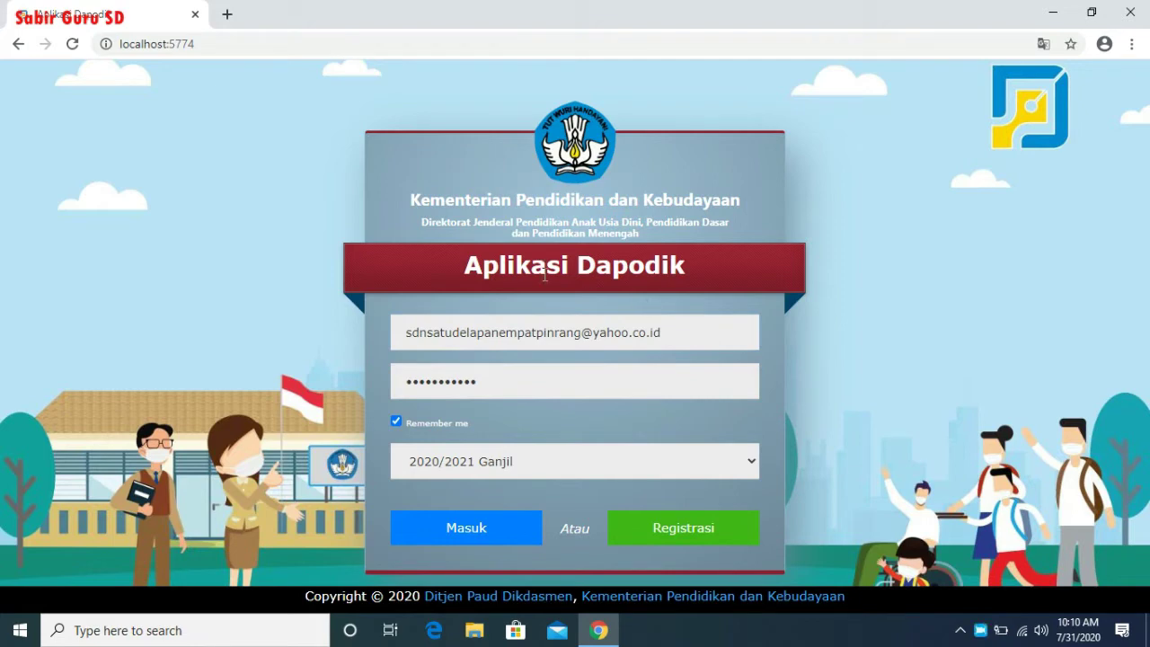
pyautogui.tripleClick(685, 319)
pyautogui.write('saa')
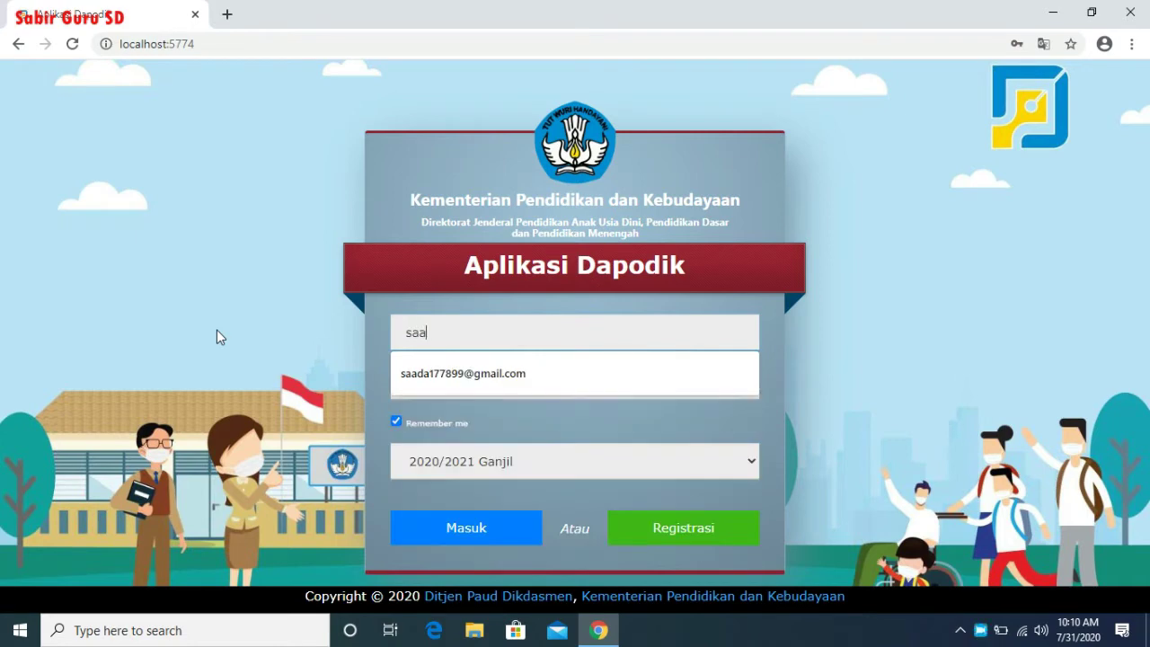
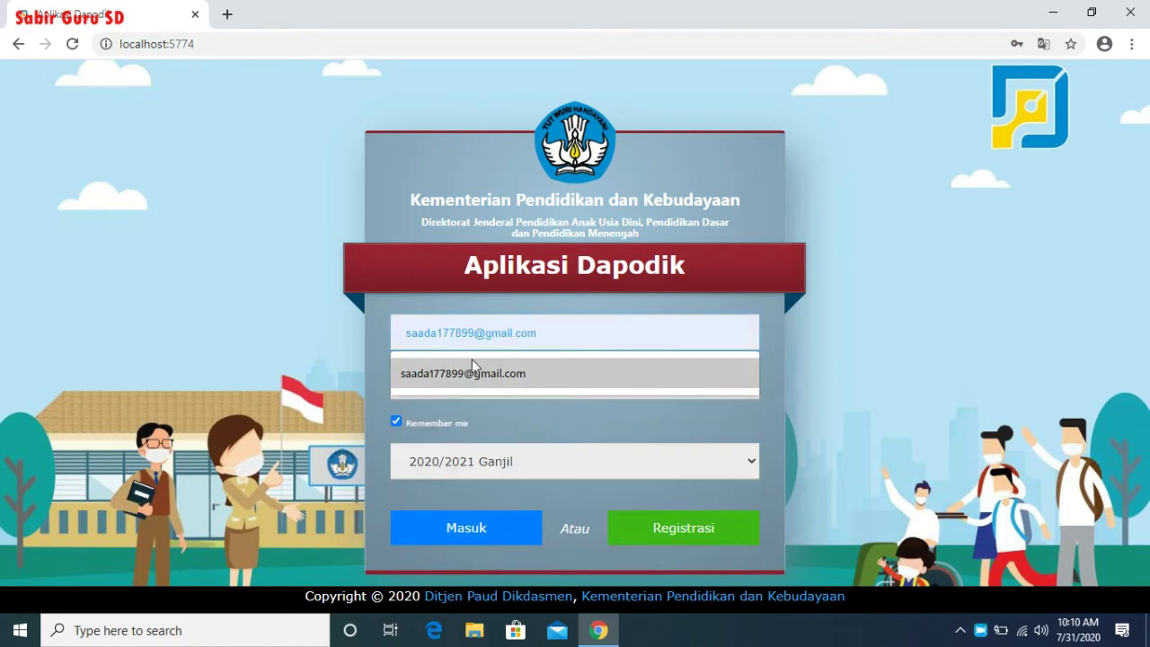
pyautogui.click(472, 359)
pyautogui.moveTo(511, 379); pyautogui.dragTo(365, 388)
pyautogui.write('•••')
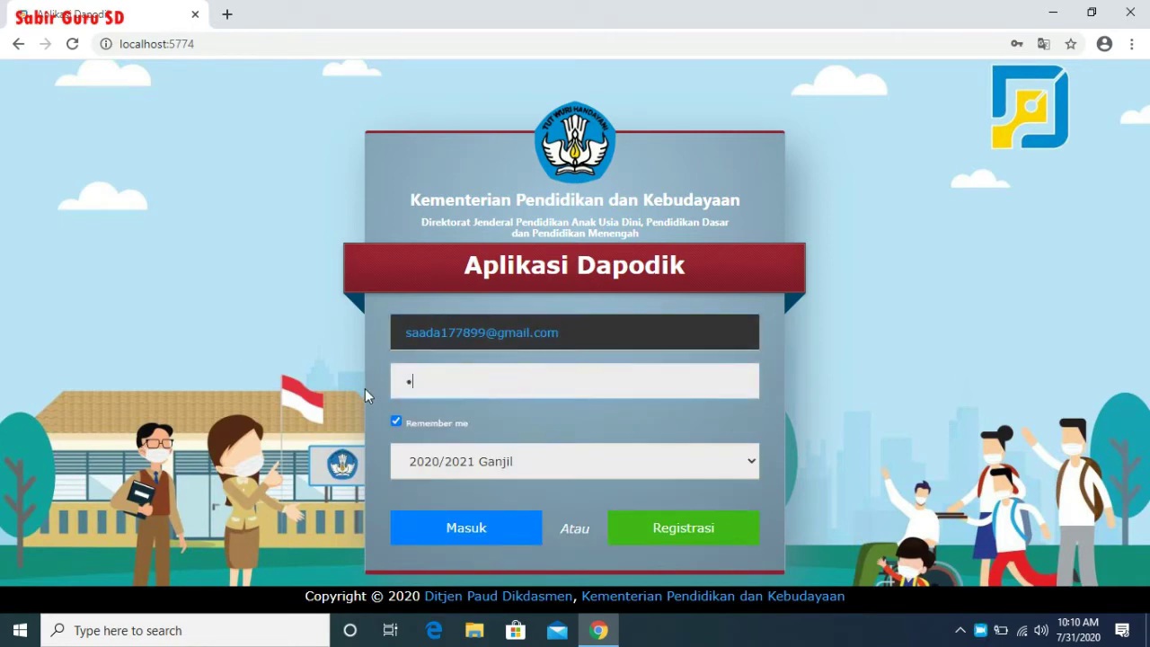
pyautogui.write('••••••')
pyautogui.press('BackSpace')
pyautogui.press('BackSpace')
pyautogui.press('BackSpace')
pyautogui.press('BackSpace')
pyautogui.press('BackSpace')
pyautogui.press('BackSpace')
pyautogui.press('BackSpace')
pyautogui.press('BackSpace')
pyautogui.press('BackSpace')
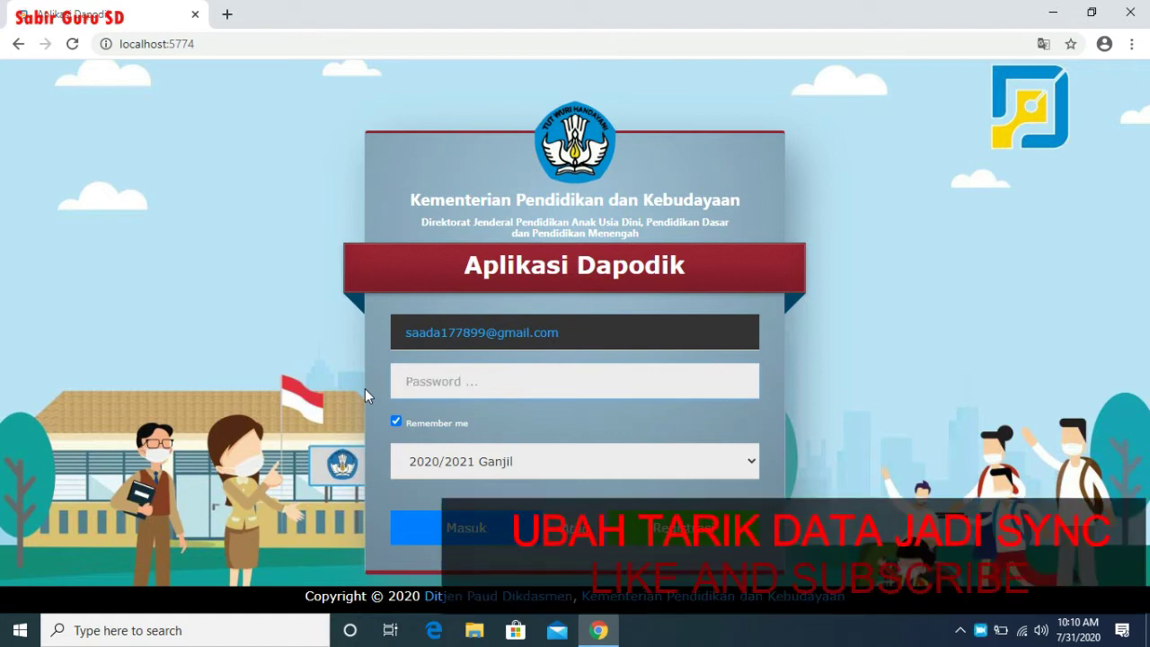
pyautogui.write('••••••••')
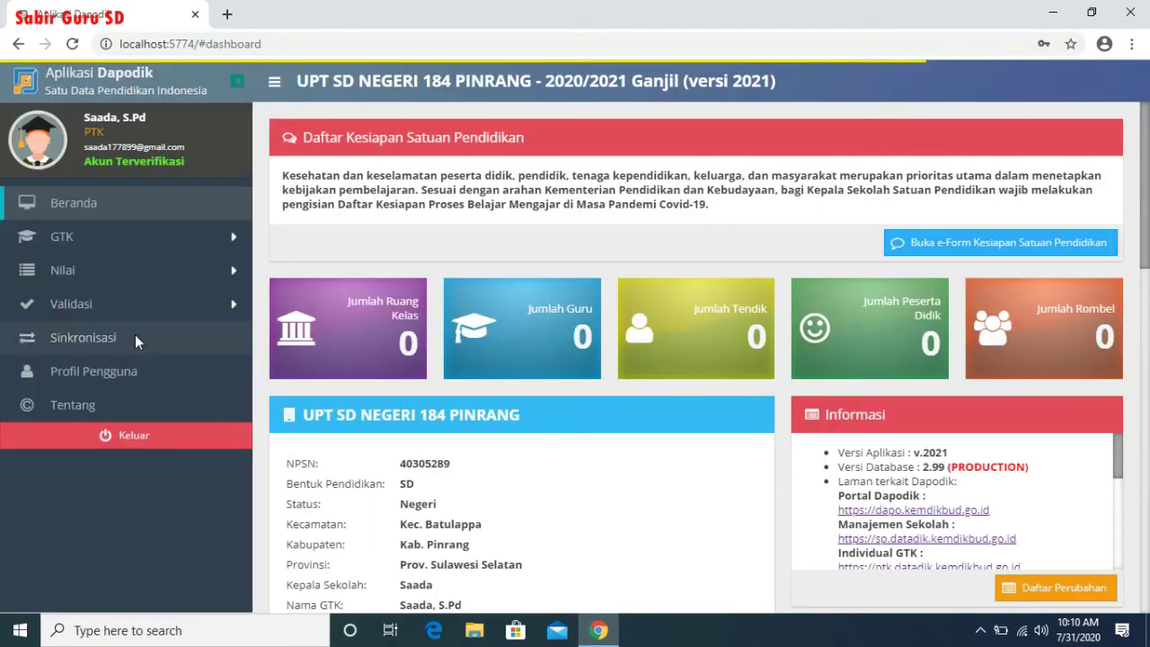
# - Run validation on the school data, including Sarpras, then return to Sinkronisasi
pyautogui.click(84, 339)
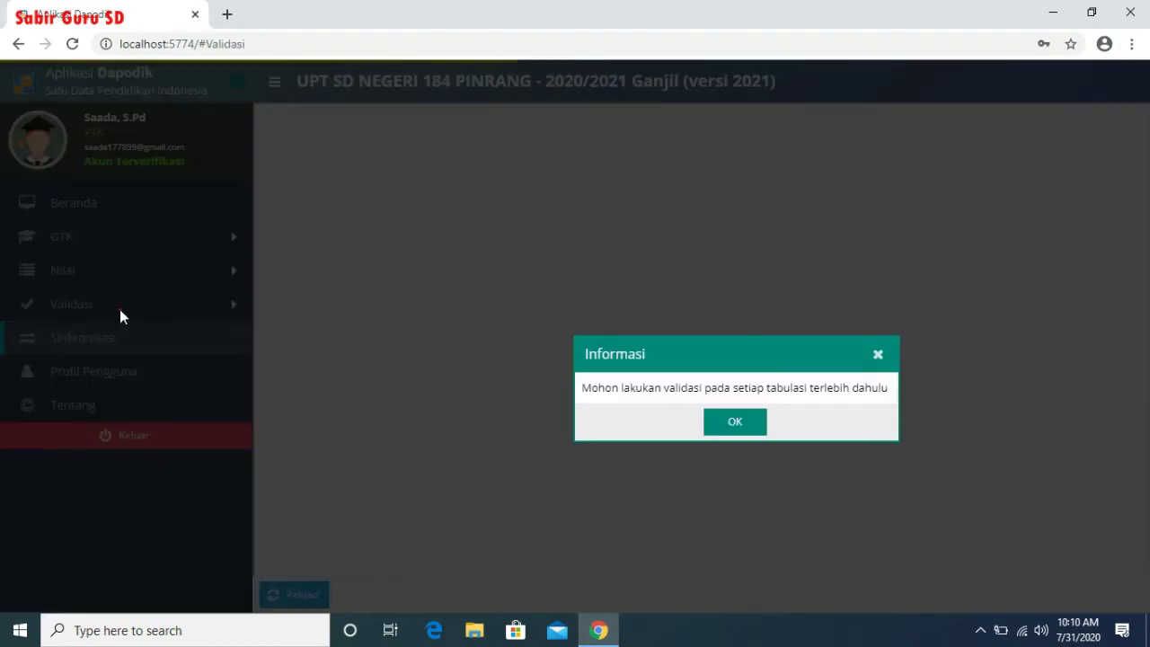
pyautogui.click(120, 309)
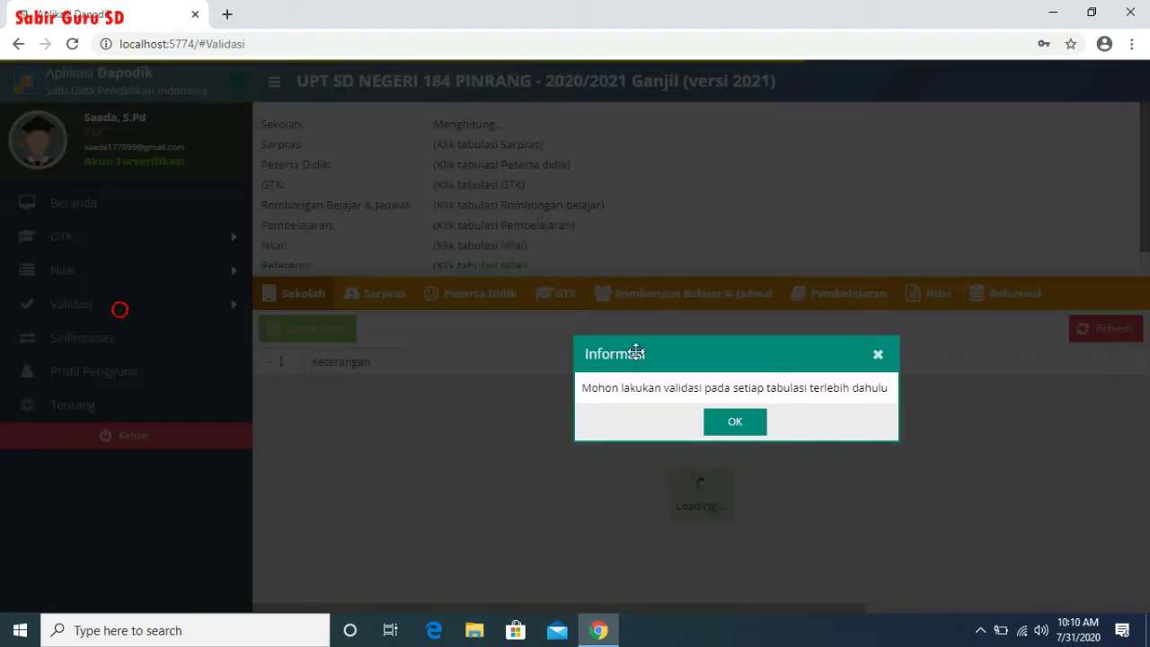
pyautogui.click(735, 422)
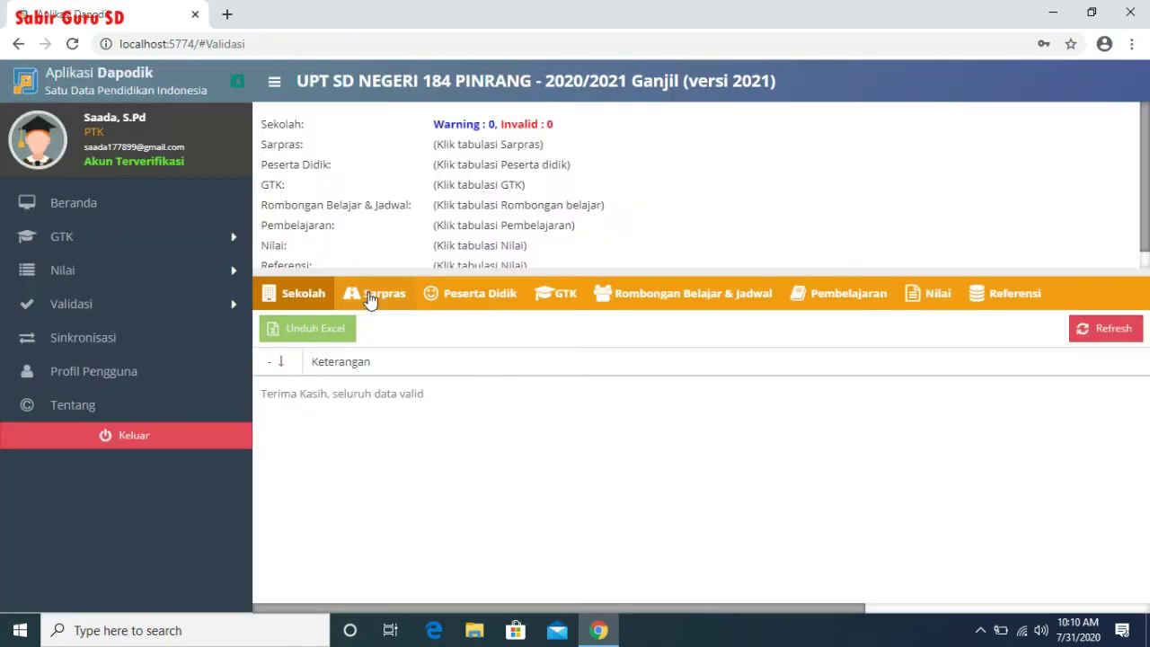
pyautogui.click(370, 297)
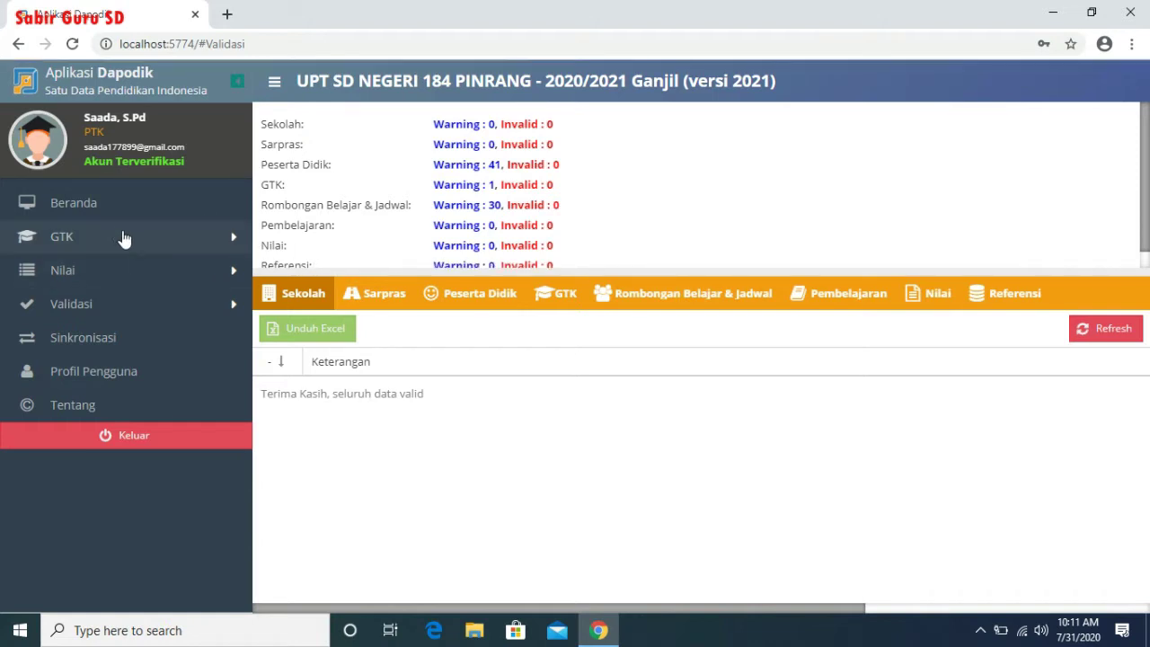
pyautogui.click(124, 327)
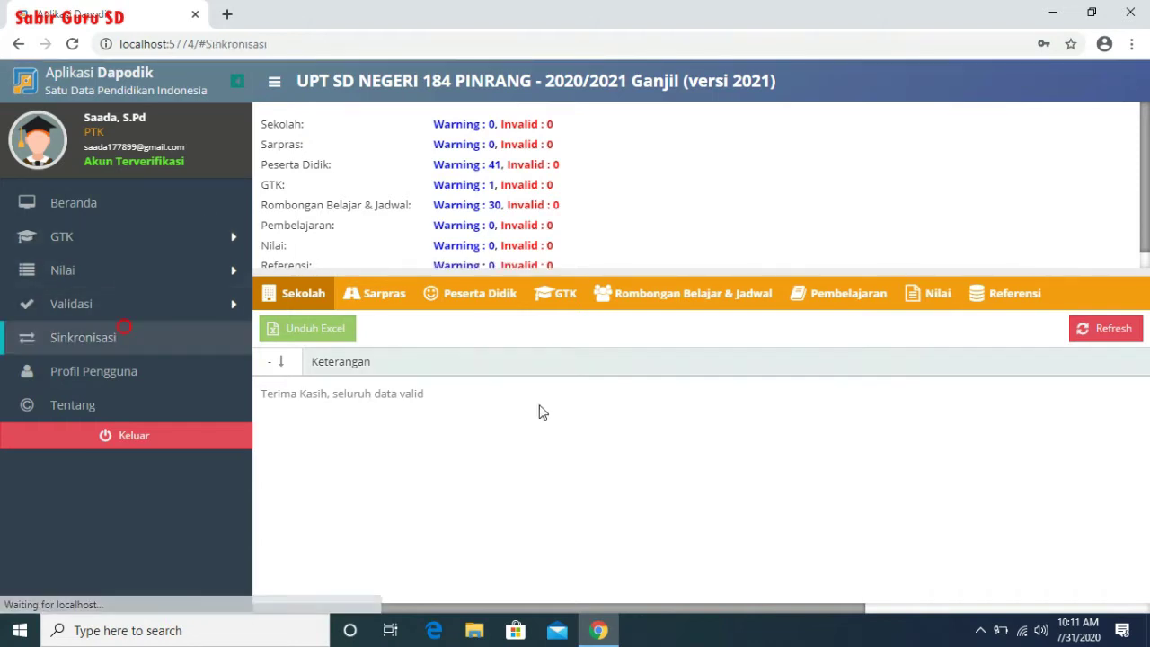
# - Begin the synchronisation confirmation and expand every group of recap figures
pyautogui.click(542, 393)
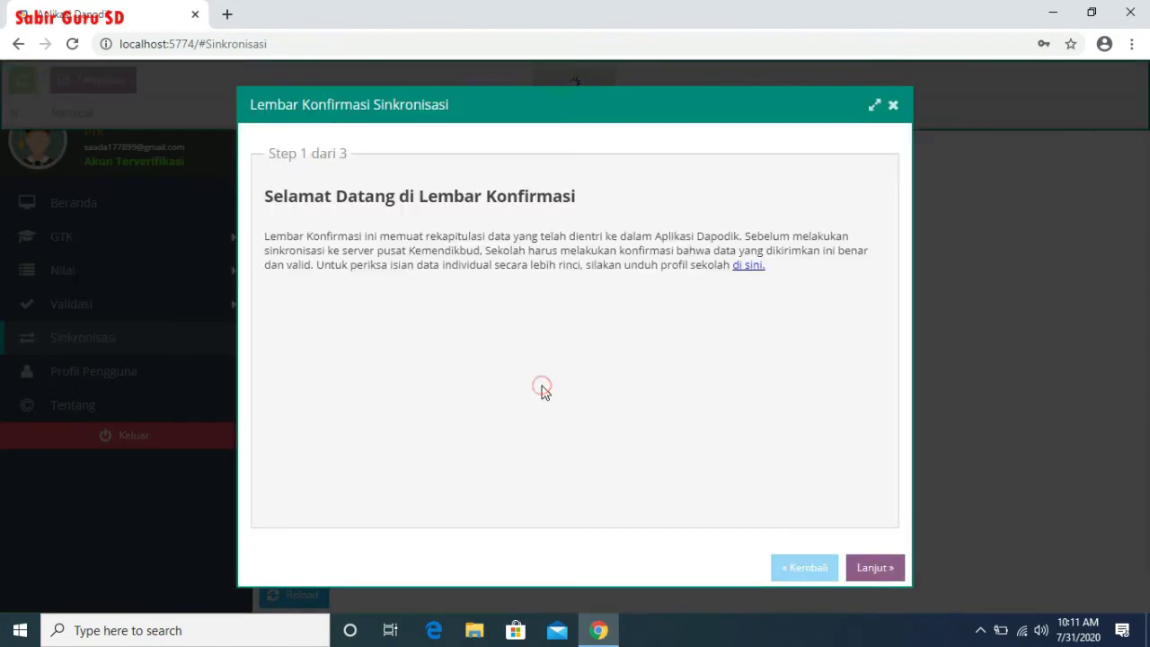
pyautogui.click(864, 567)
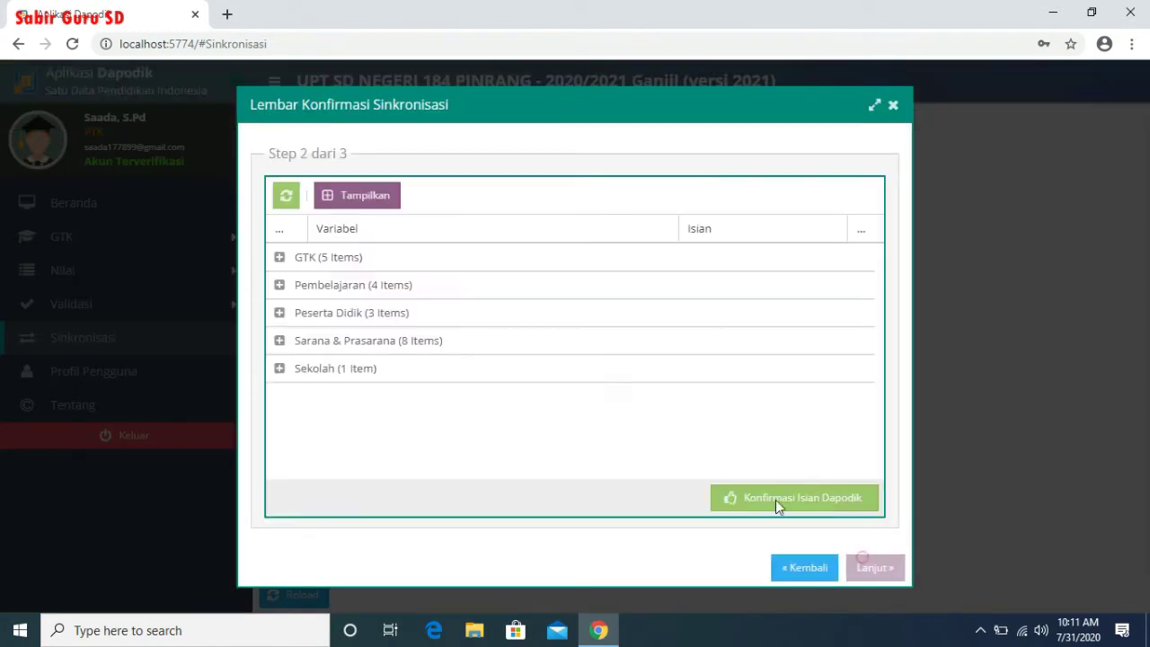
pyautogui.click(278, 257)
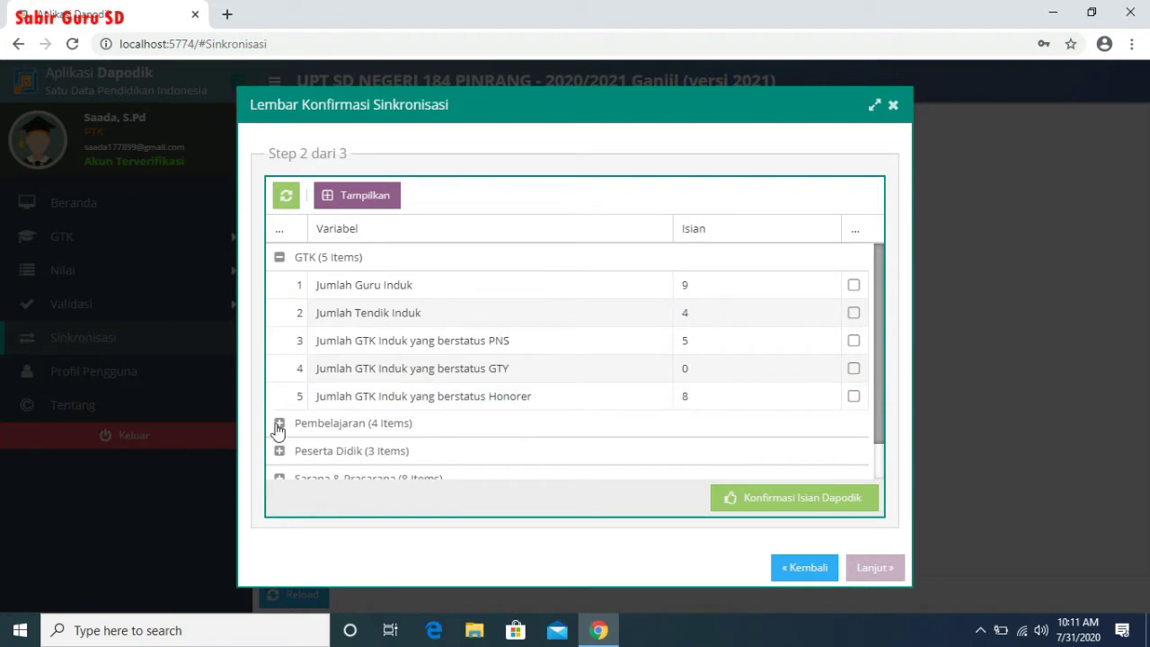
pyautogui.click(372, 204)
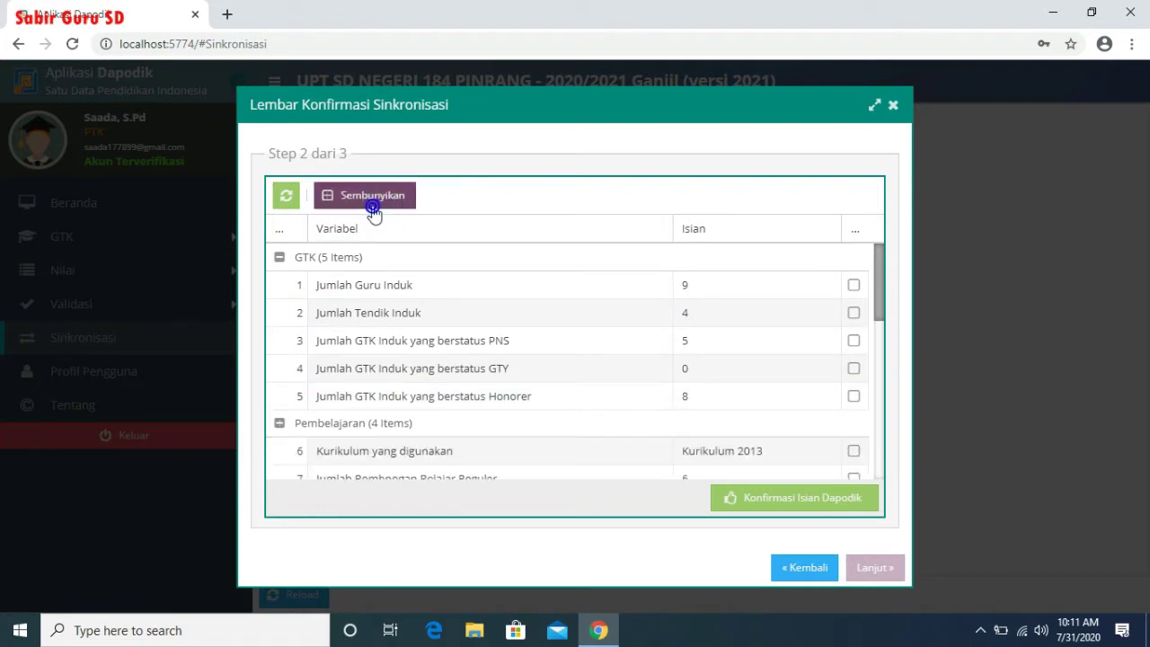
# - Confirm the guru, tendik, GTY and honorary staff counts, curriculum and class-group figures
pyautogui.click(854, 285)
pyautogui.click(854, 313)
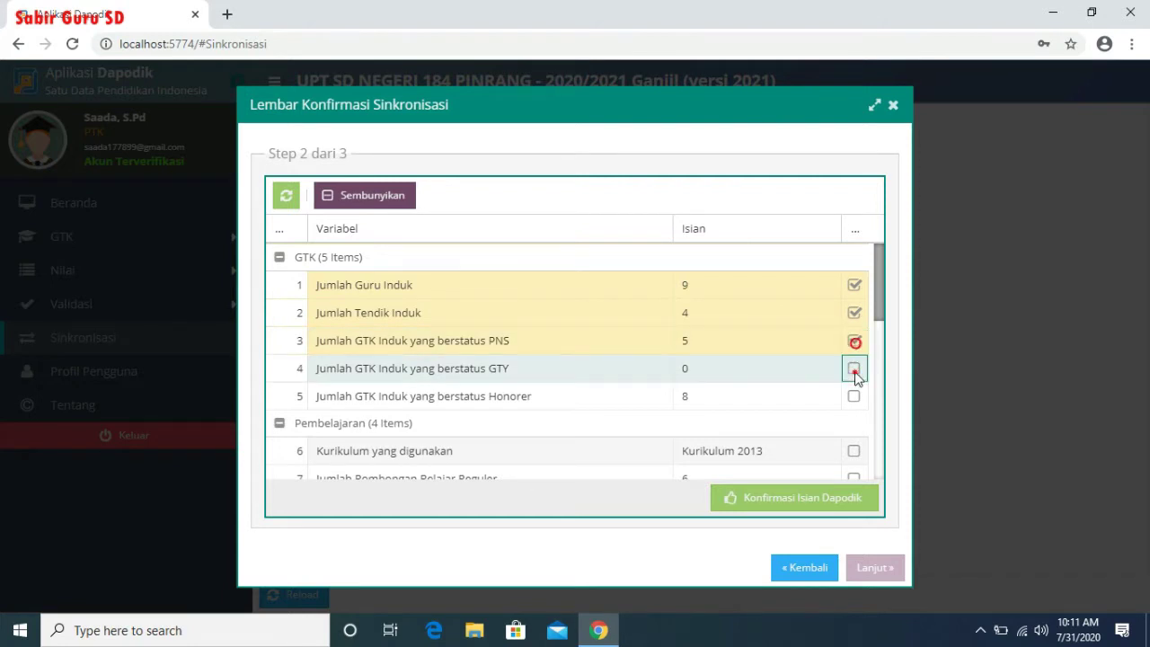
pyautogui.click(853, 368)
pyautogui.click(853, 397)
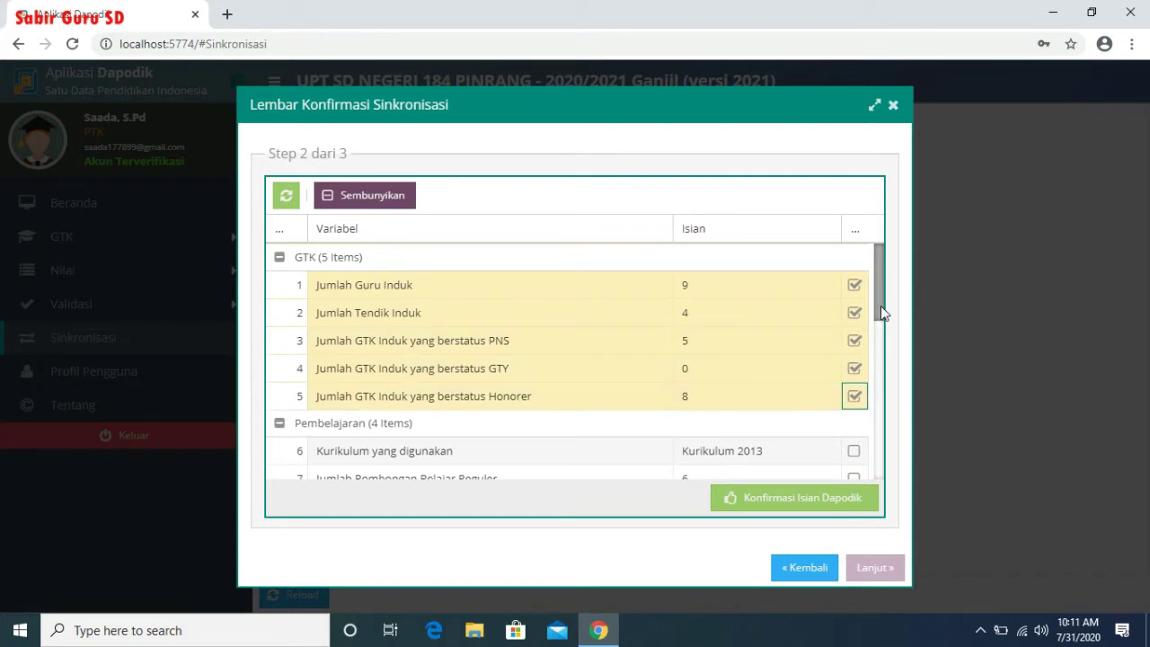
pyautogui.moveTo(882, 308); pyautogui.dragTo(881, 360)
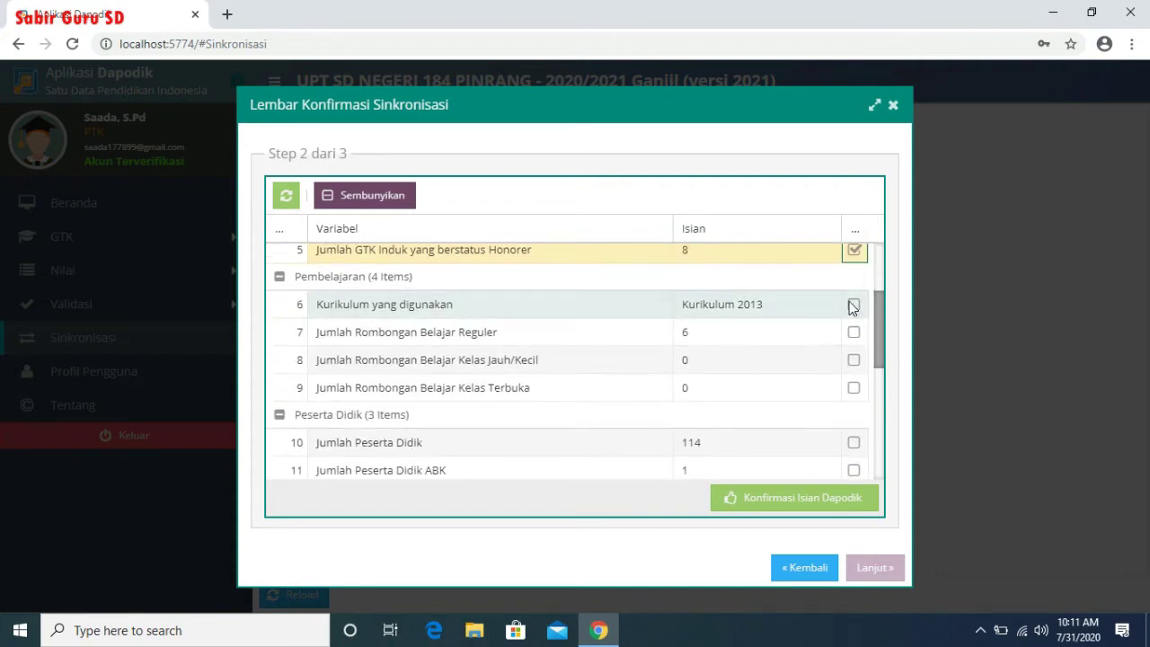
pyautogui.click(854, 305)
pyautogui.click(854, 334)
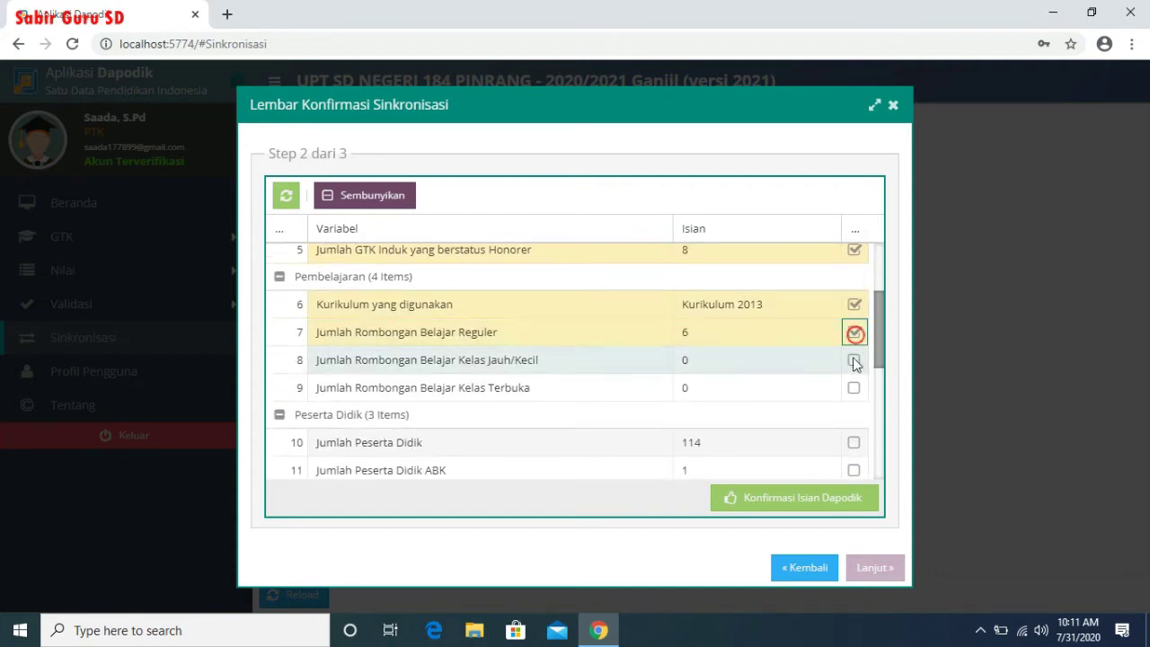
pyautogui.click(853, 360)
pyautogui.click(854, 388)
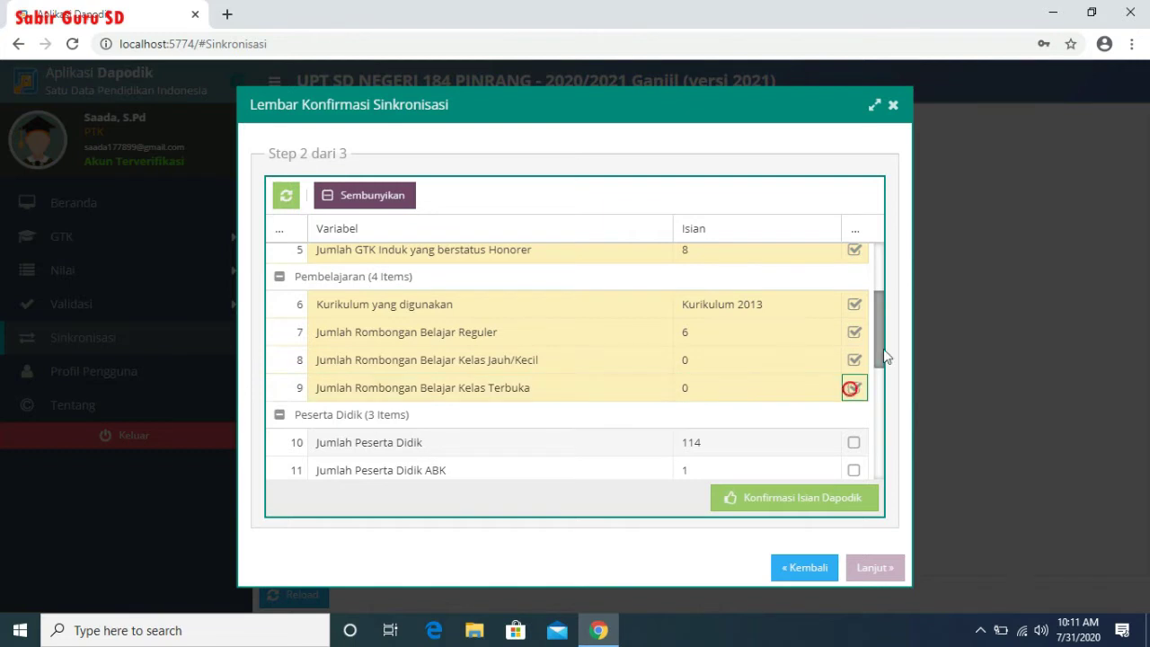
# - Confirm the total, ABK and KIP/KPS/PKH student counts plus classroom, laboratory and library counts
pyautogui.moveTo(879, 355); pyautogui.dragTo(884, 396)
pyautogui.click(854, 307)
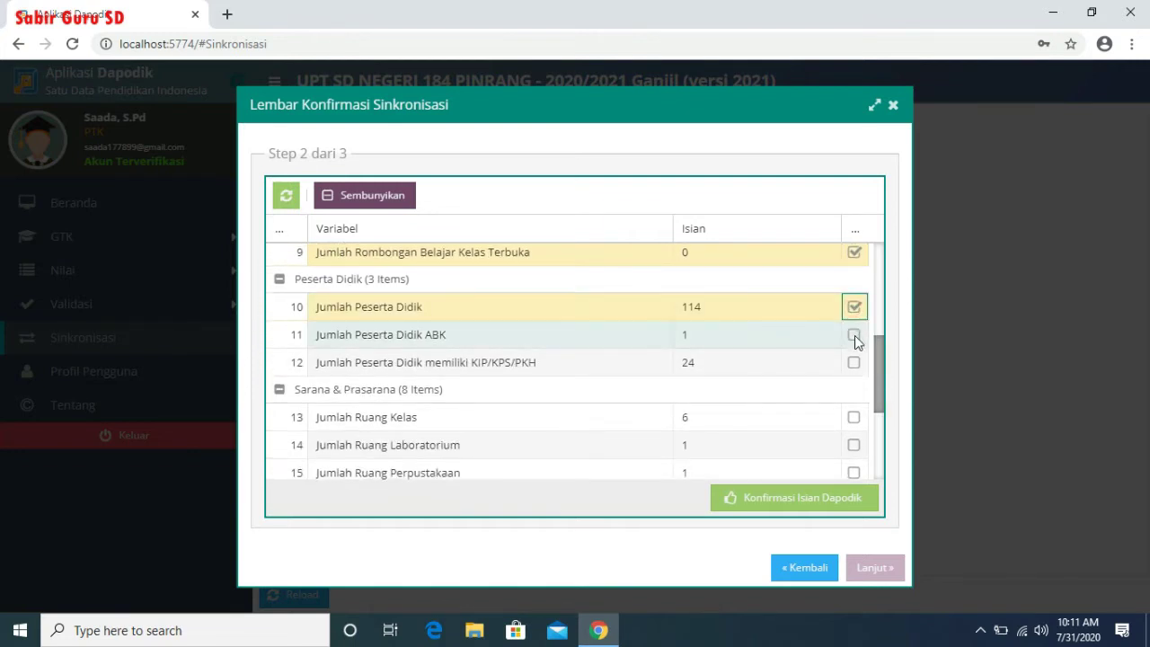
pyautogui.click(854, 334)
pyautogui.click(853, 363)
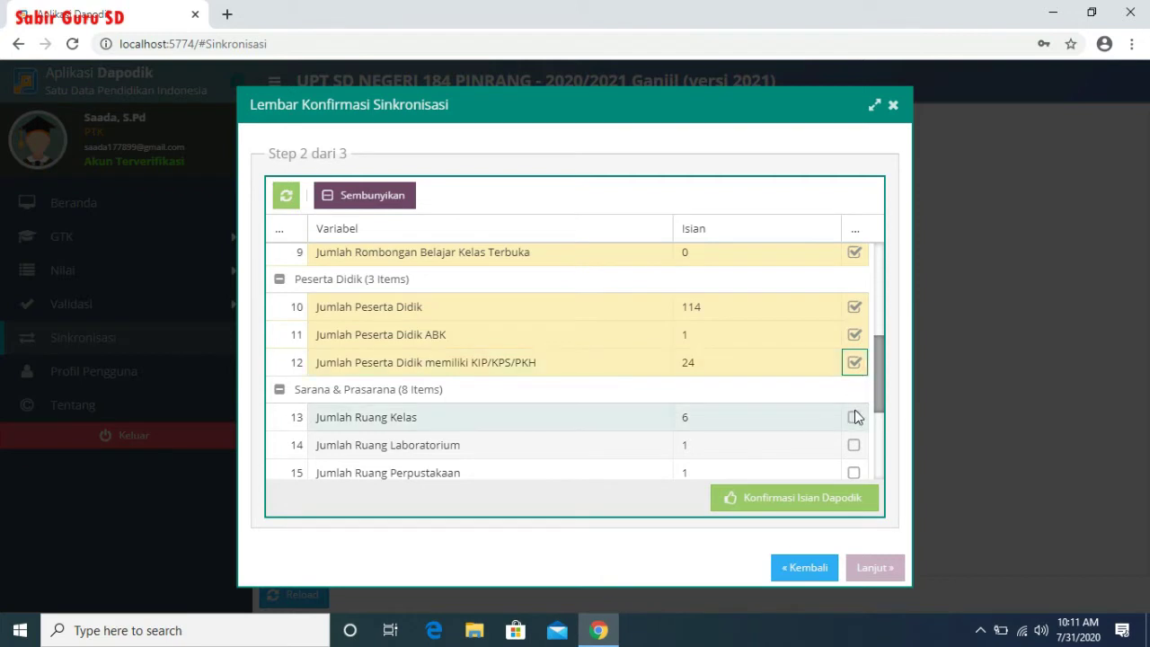
pyautogui.click(854, 417)
pyautogui.click(853, 445)
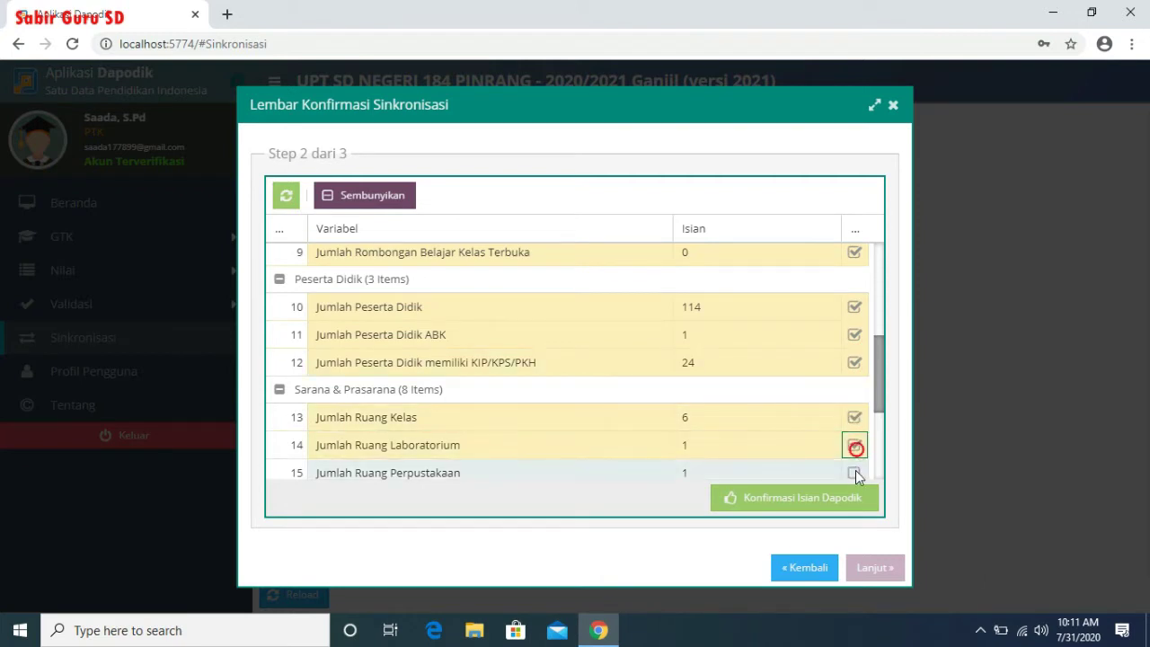
pyautogui.click(854, 473)
pyautogui.click(855, 468)
pyautogui.moveTo(877, 405); pyautogui.dragTo(879, 469)
# - Confirm computers, power, internet, damaged rooms and BOS willingness, then submit and approve sending
pyautogui.click(853, 299)
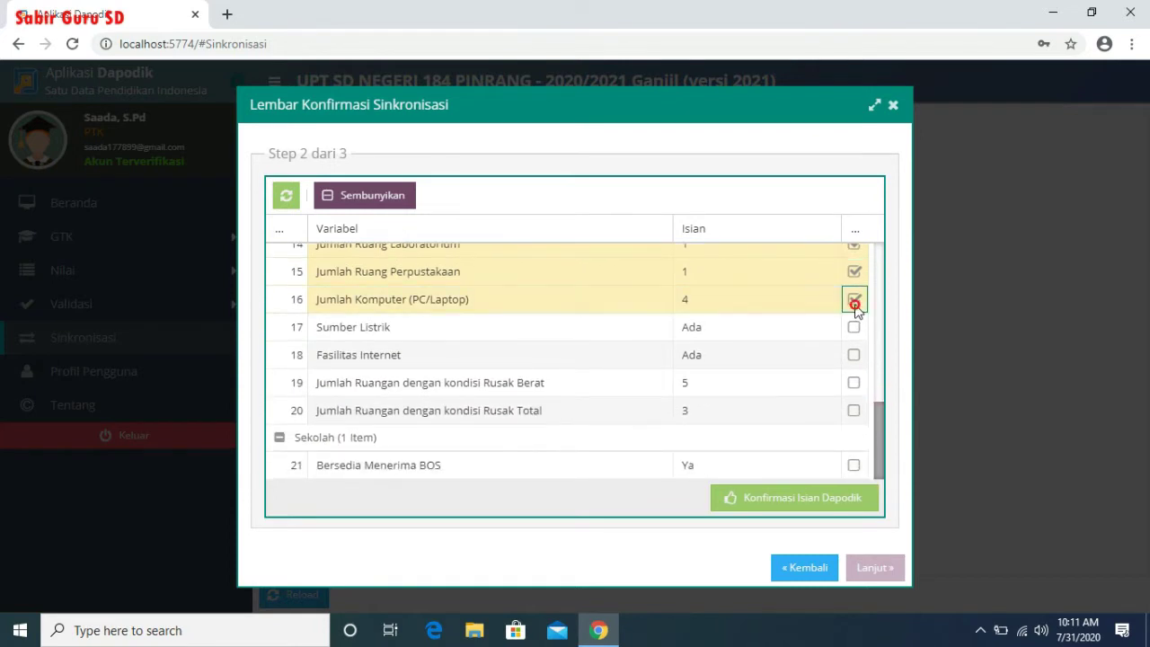
pyautogui.click(854, 328)
pyautogui.click(854, 355)
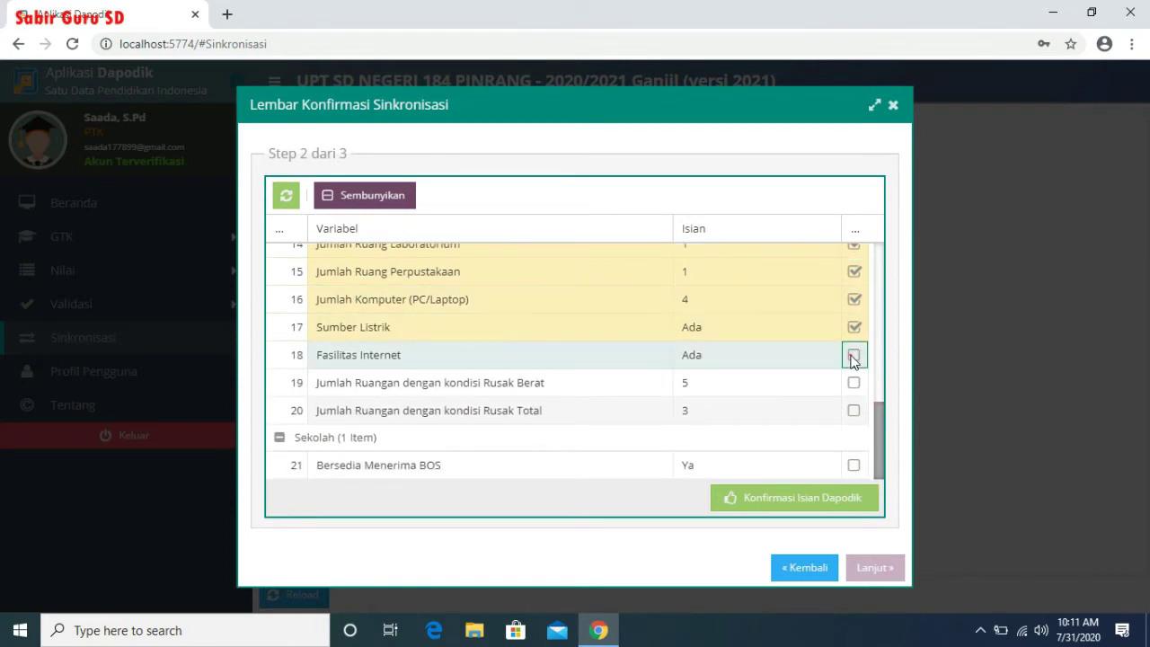
pyautogui.click(854, 383)
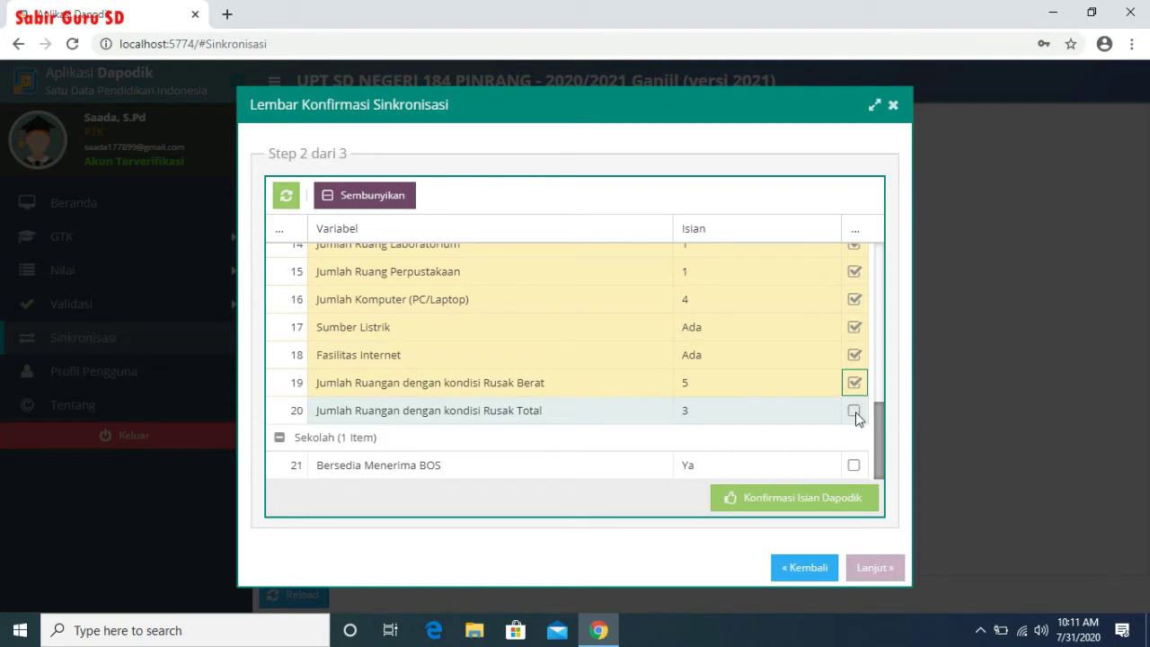
pyautogui.click(853, 411)
pyautogui.click(853, 464)
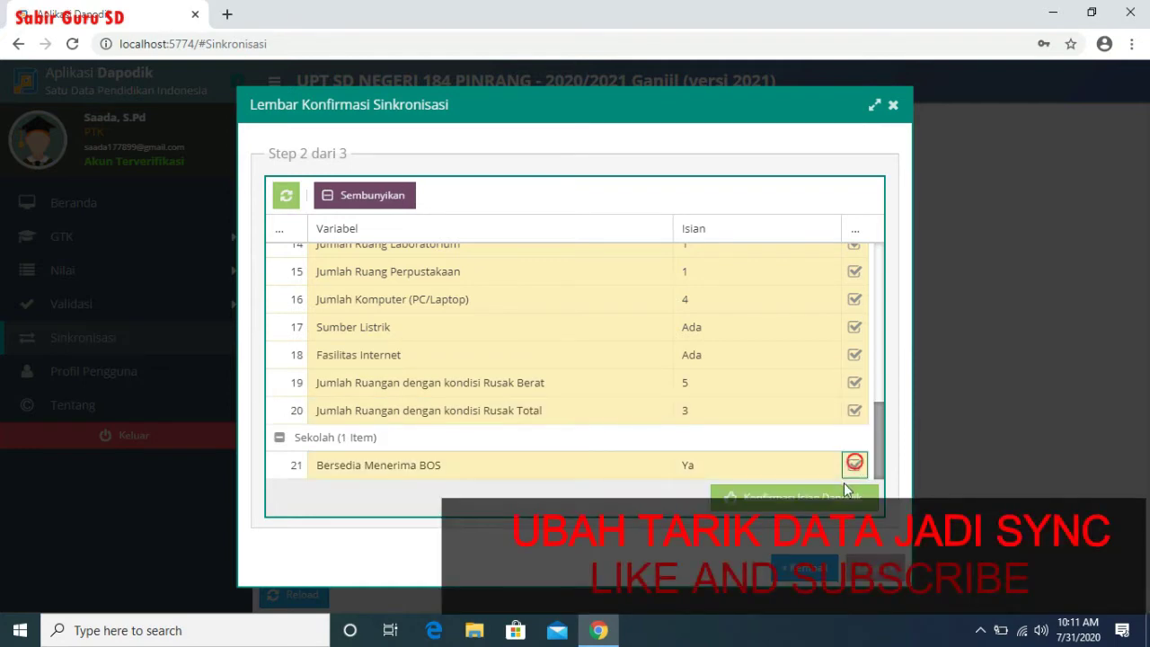
pyautogui.click(842, 494)
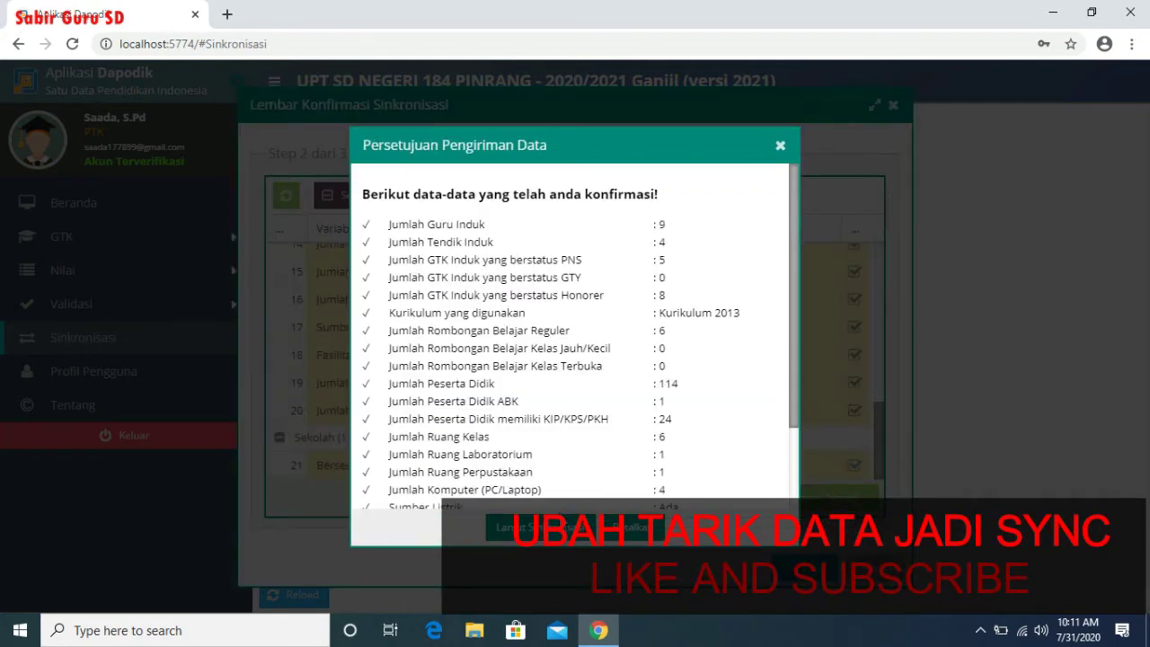
pyautogui.click(559, 520)
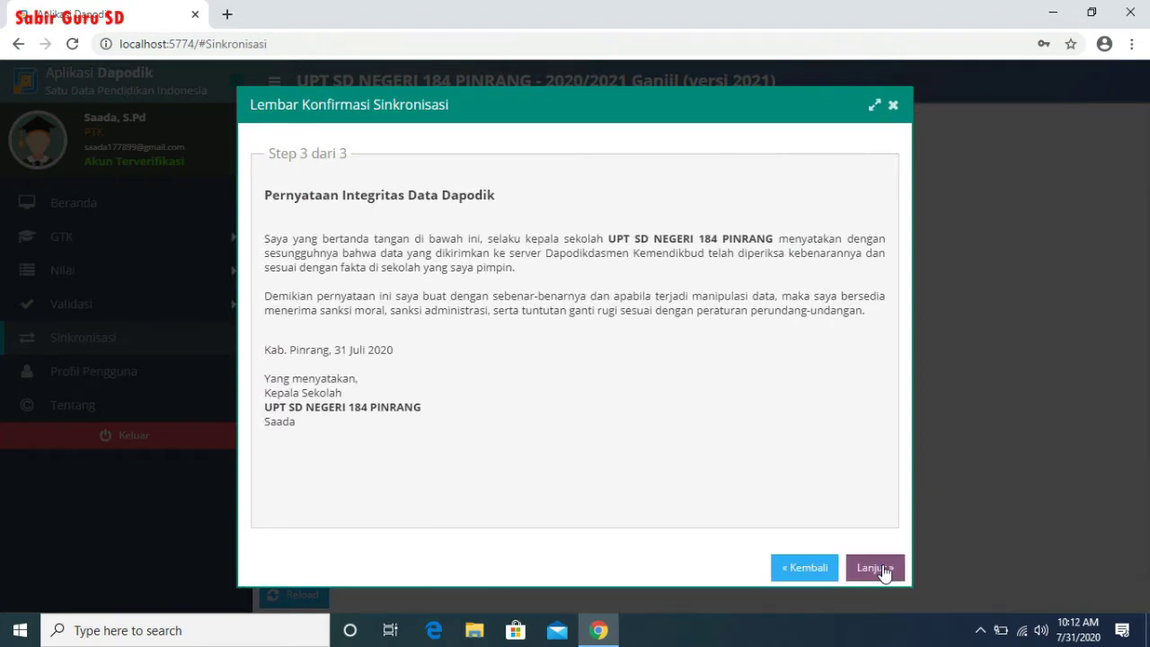
# - Start the synchronisation, review the Sinkronisasi status, then log out of the teacher account
pyautogui.click(883, 567)
pyautogui.click(531, 370)
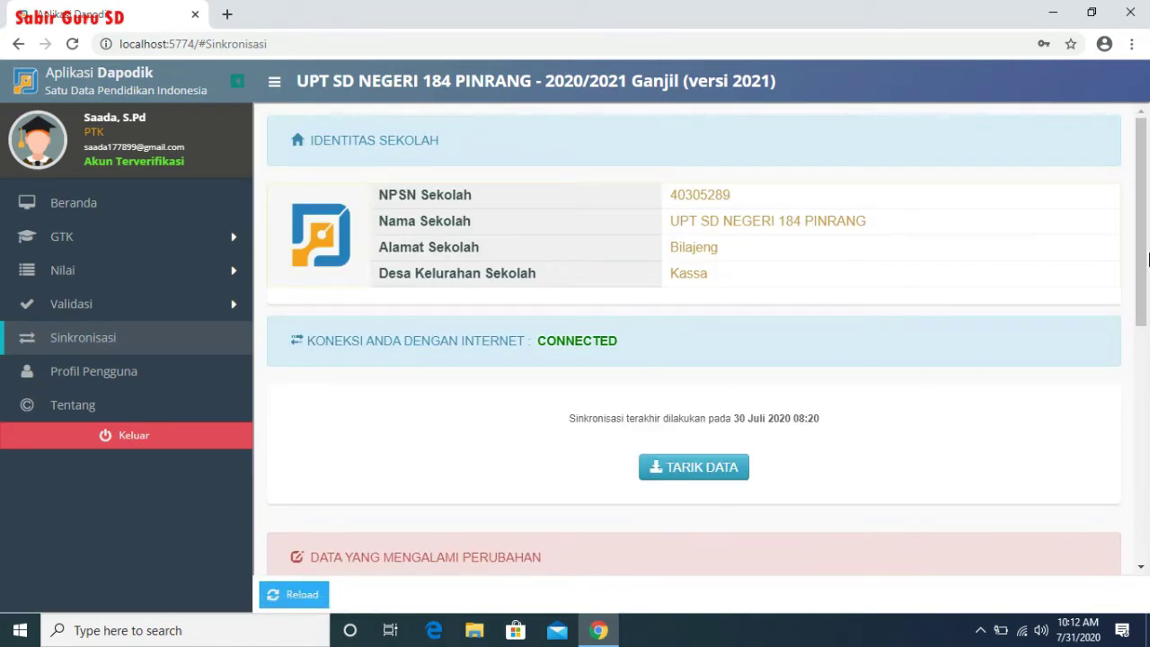
pyautogui.scroll(-2, 1143, 263)
pyautogui.scroll(1, 1108, 336)
pyautogui.scroll(-1, 1104, 334)
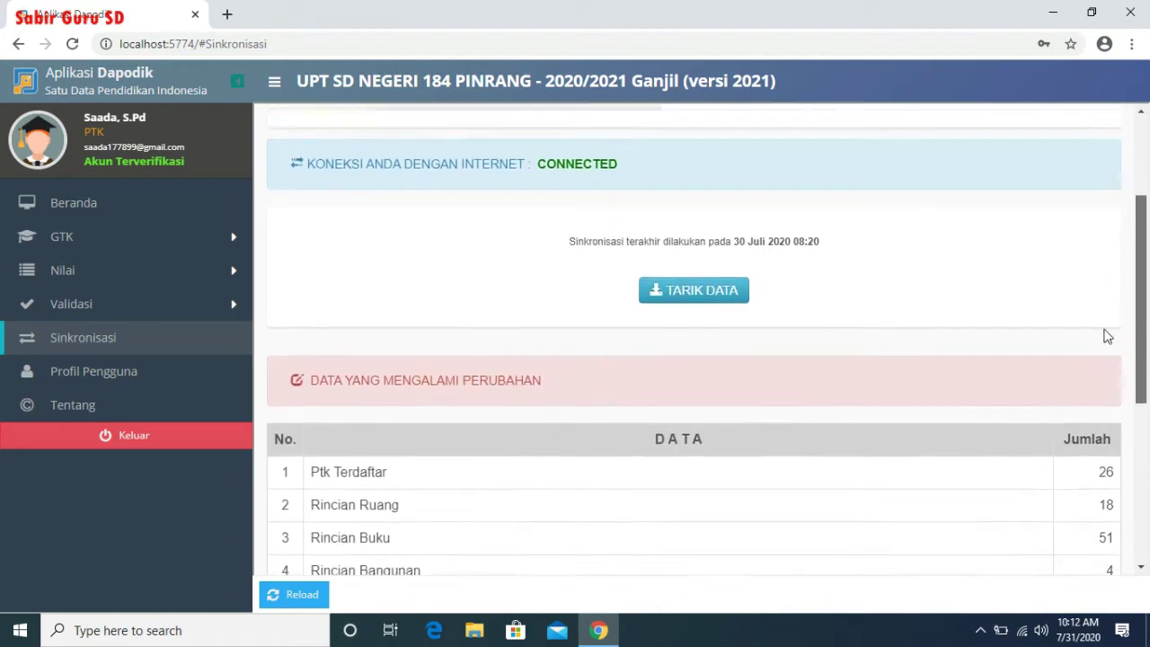
pyautogui.scroll(2, 1087, 270)
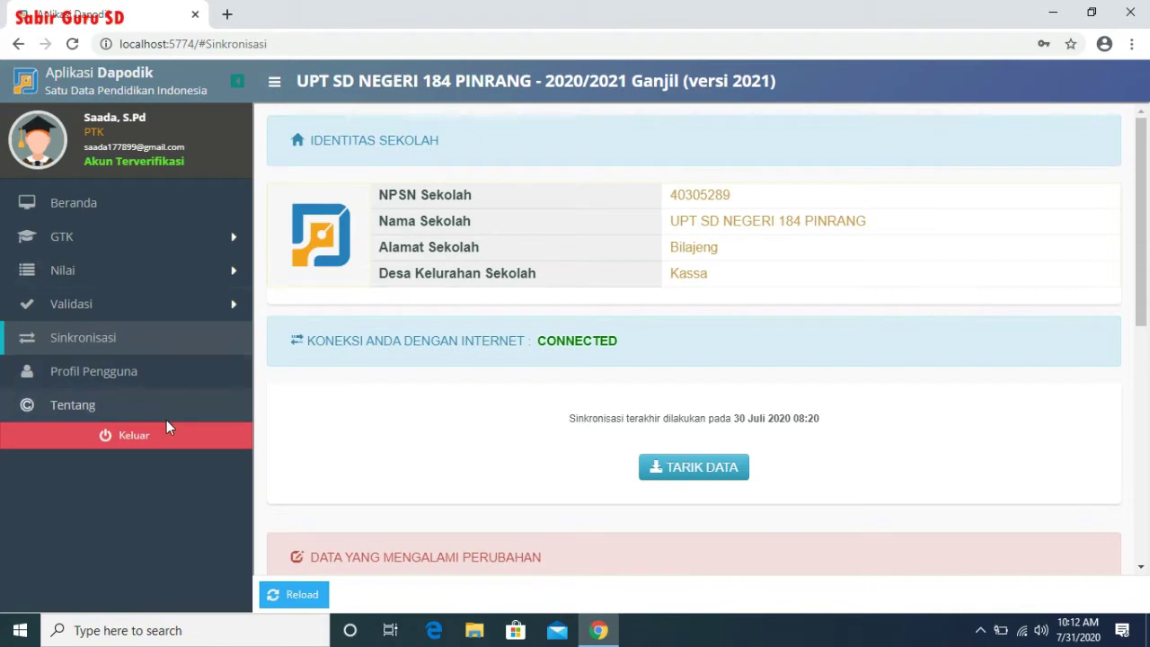
pyautogui.click(183, 449)
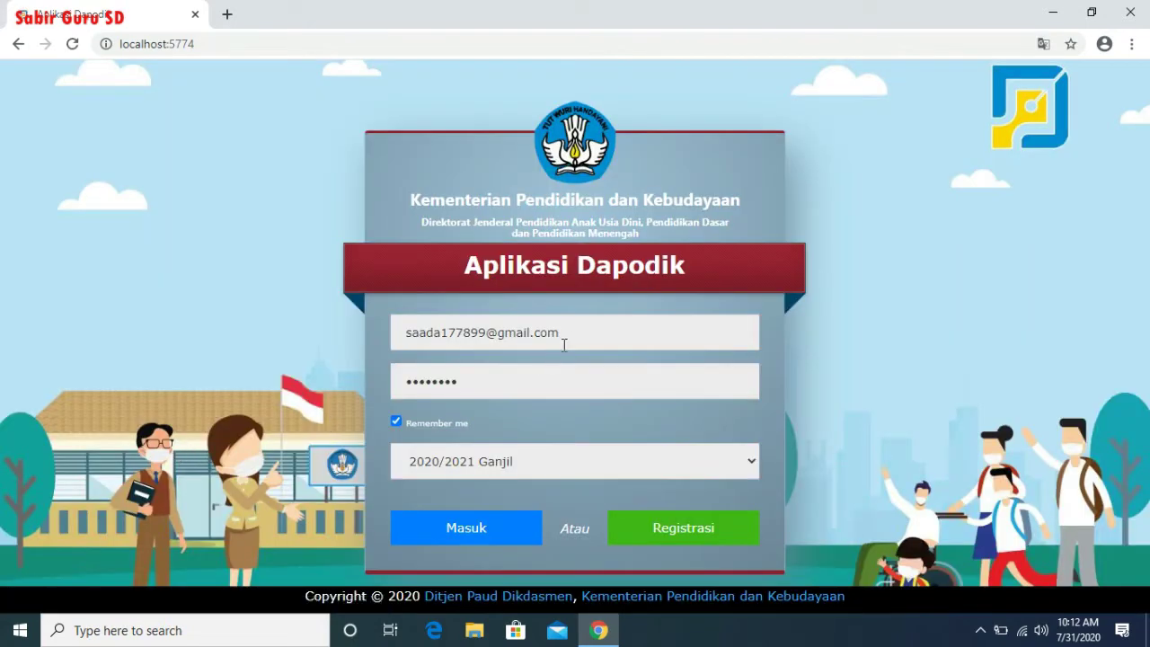
# - Log in with the school's saved operator account, retyping its password
pyautogui.moveTo(564, 344); pyautogui.dragTo(301, 323)
pyautogui.write('sdn')
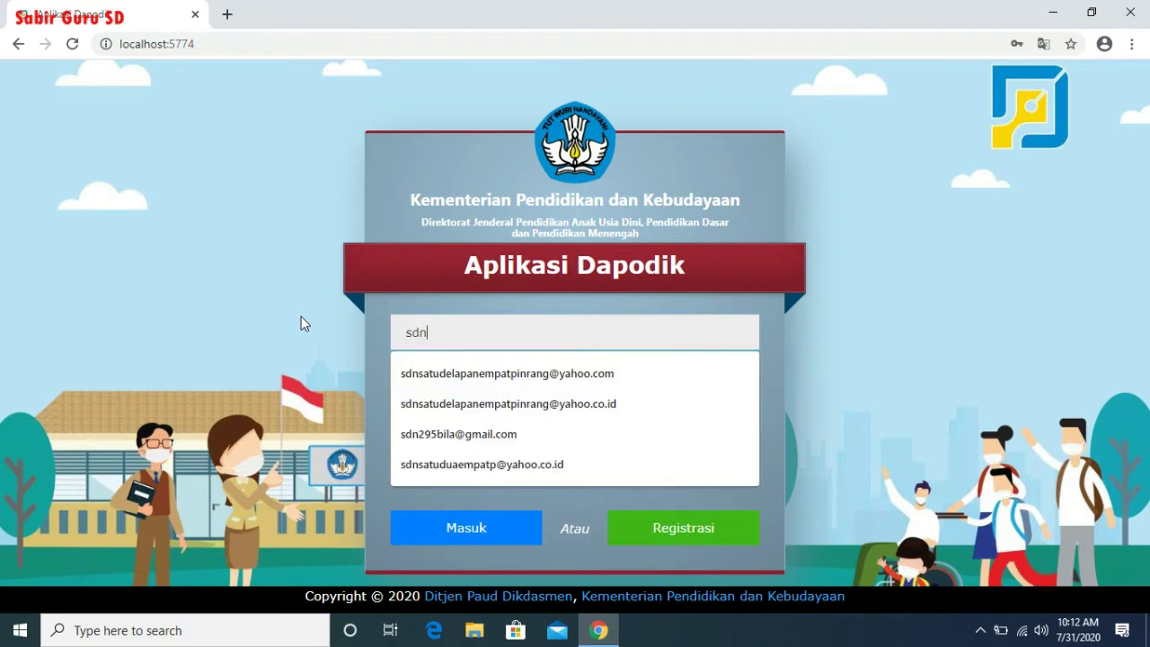
pyautogui.click(503, 403)
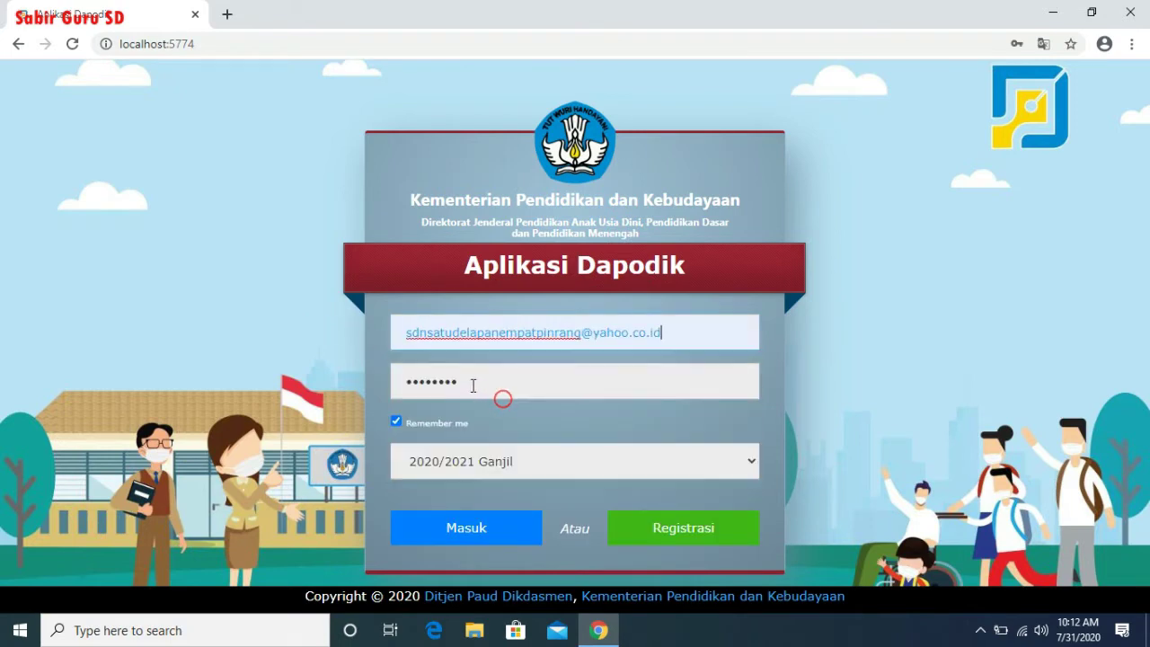
pyautogui.moveTo(472, 385); pyautogui.dragTo(390, 383)
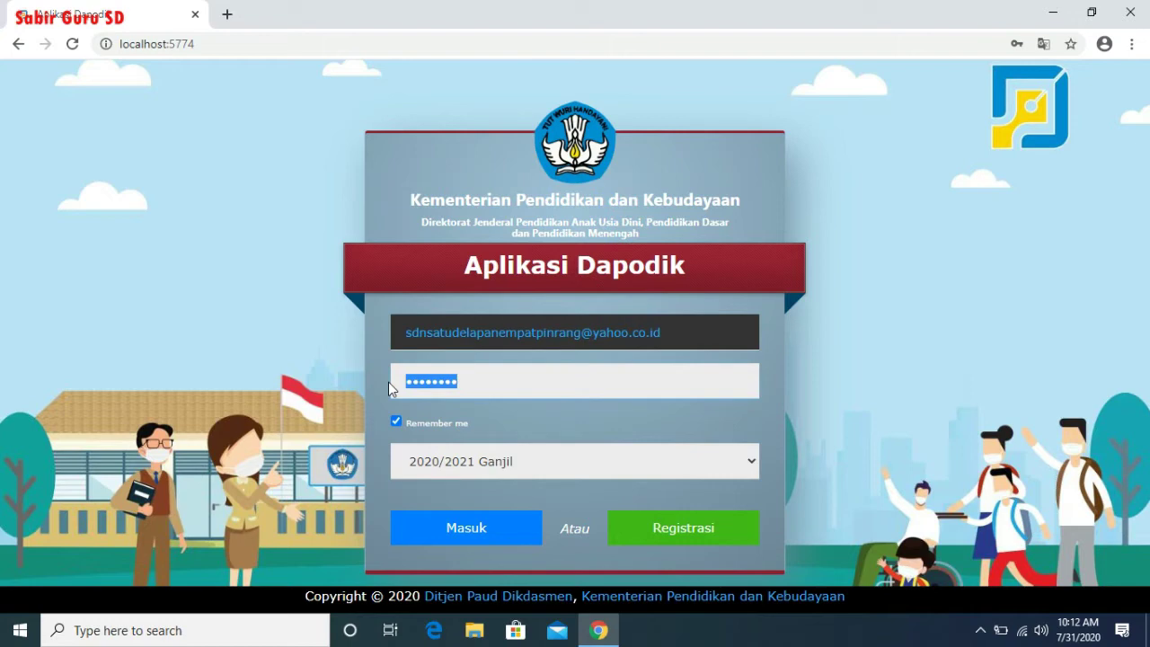
pyautogui.press('BackSpace')
pyautogui.write('•••••••••••')
pyautogui.press('Return')
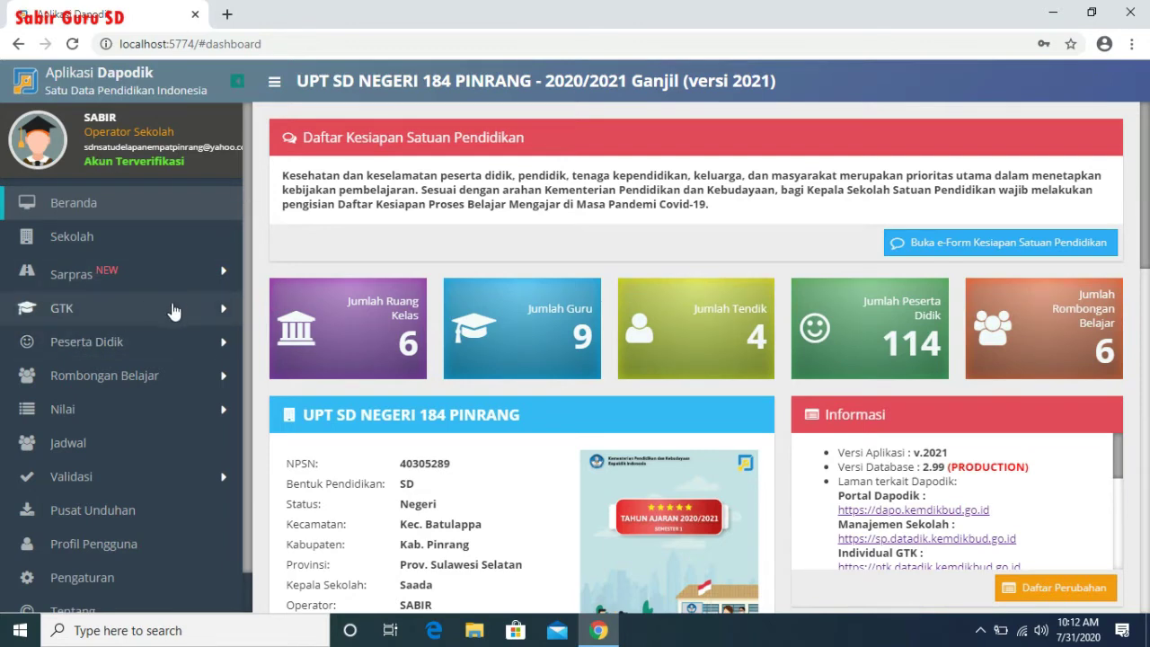
# - In Sarpras Tanah & Bangunan, attempt to save building A's damage condition, dismissing the failure error
pyautogui.click(97, 280)
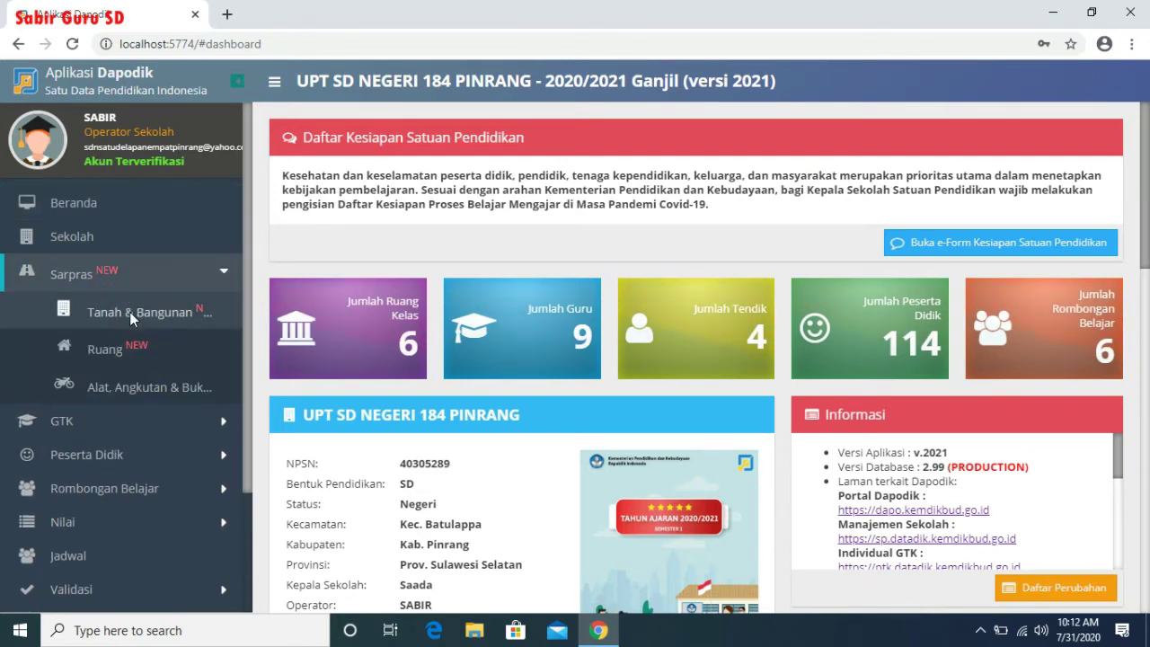
pyautogui.click(131, 316)
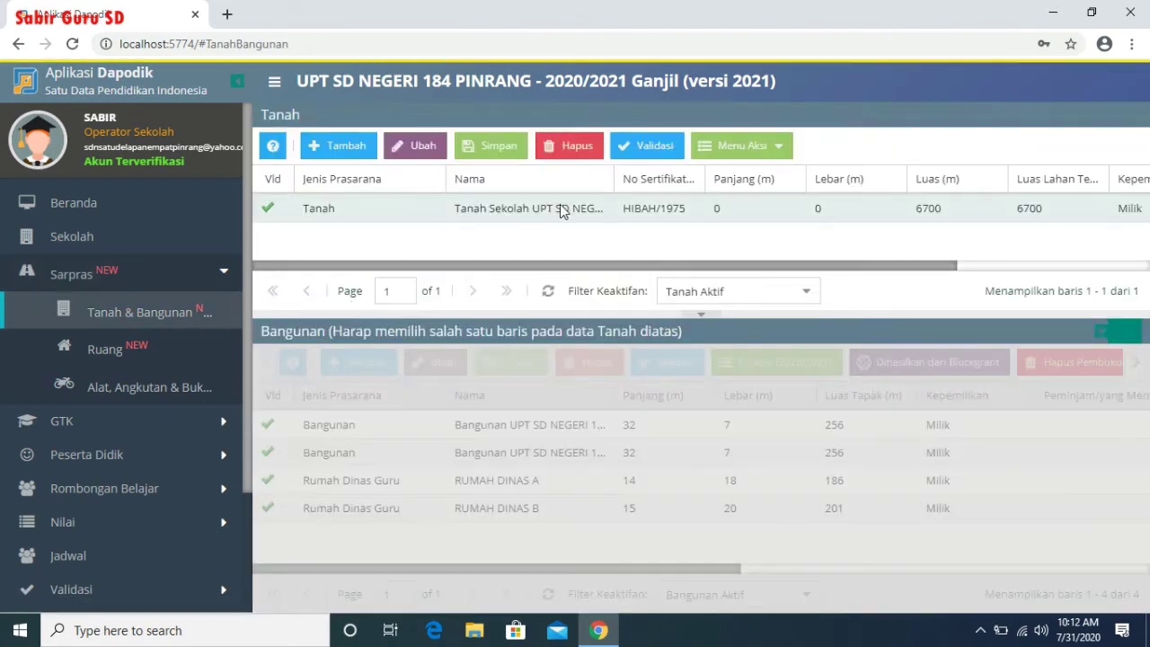
pyautogui.click(559, 207)
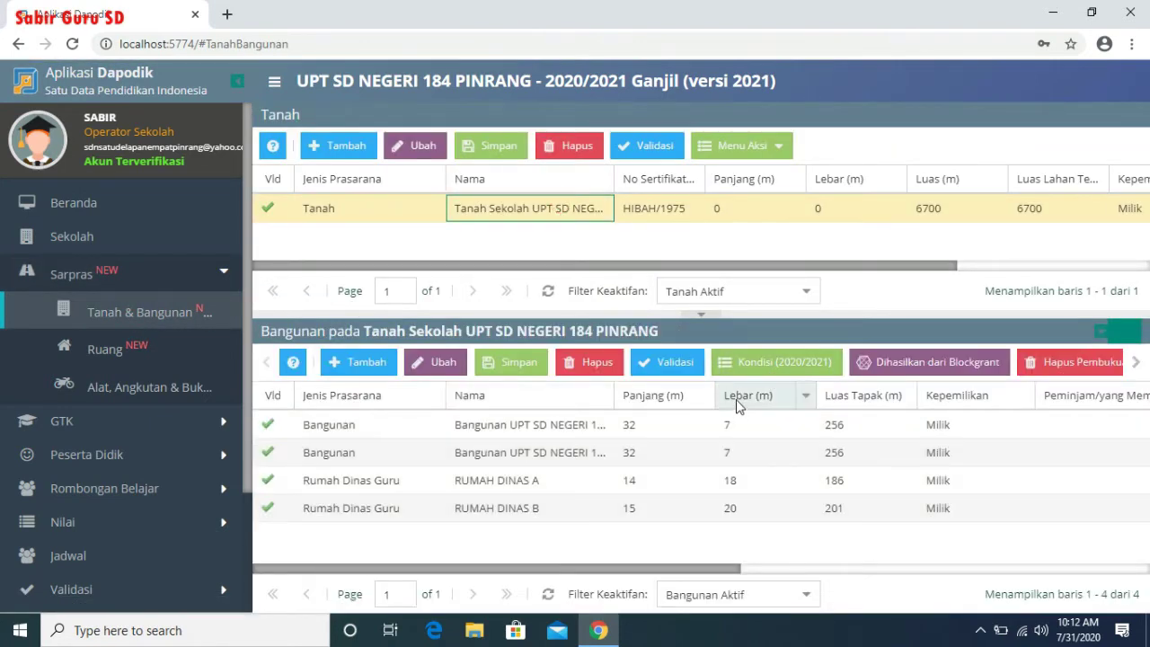
pyautogui.click(732, 424)
pyautogui.click(785, 364)
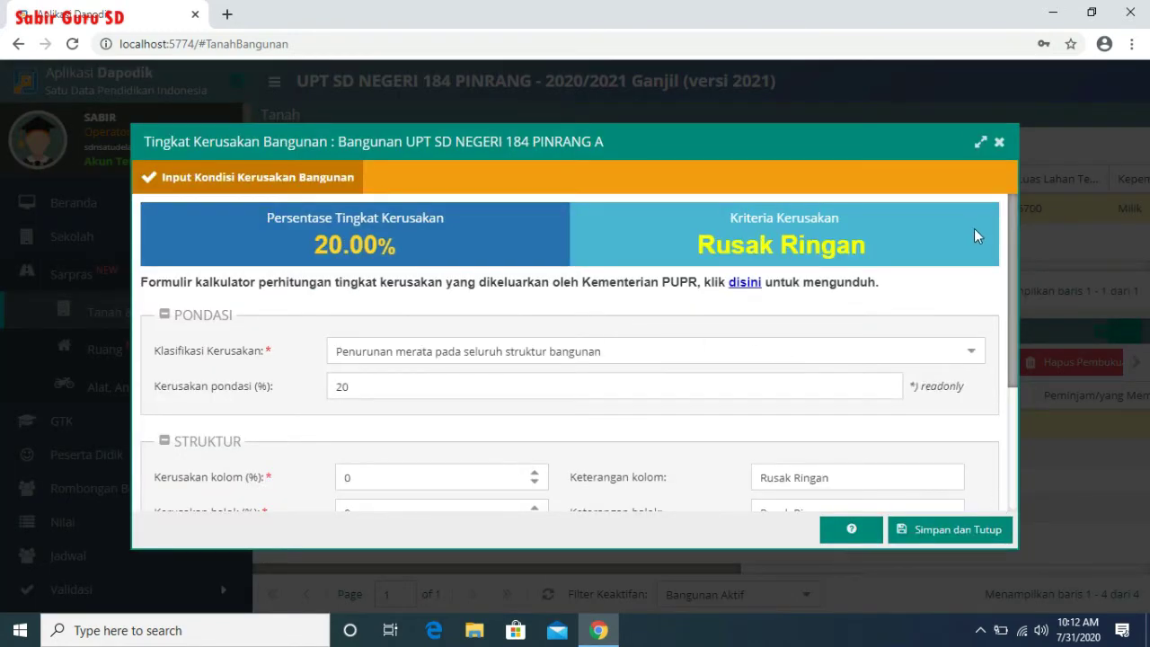
pyautogui.click(980, 530)
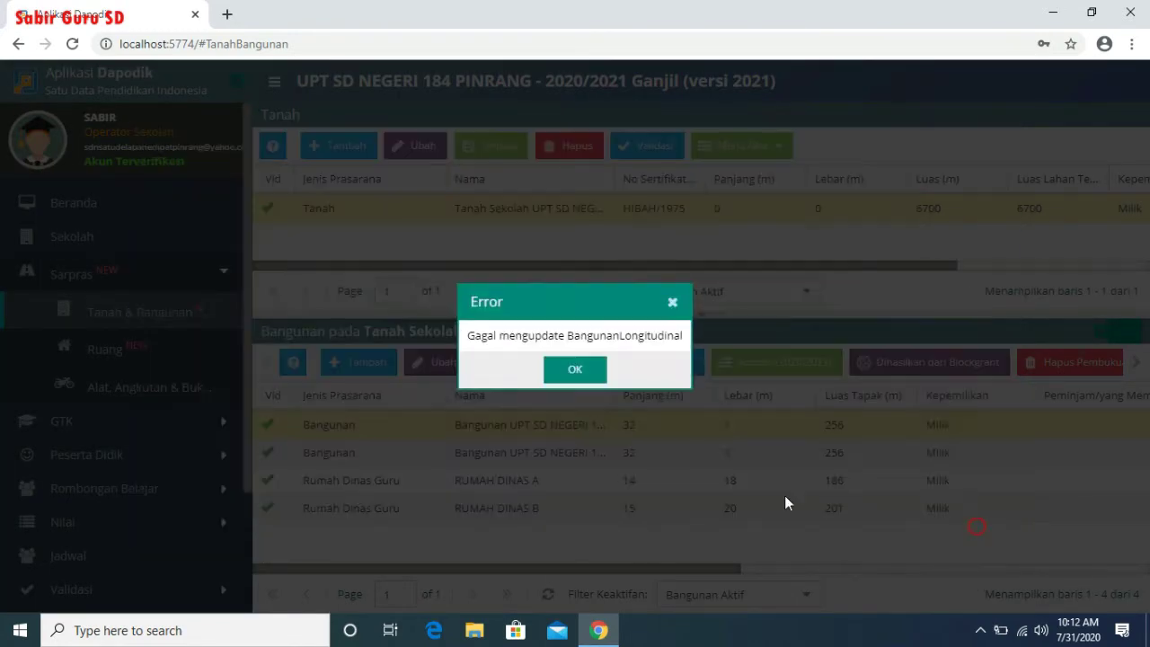
pyautogui.click(575, 371)
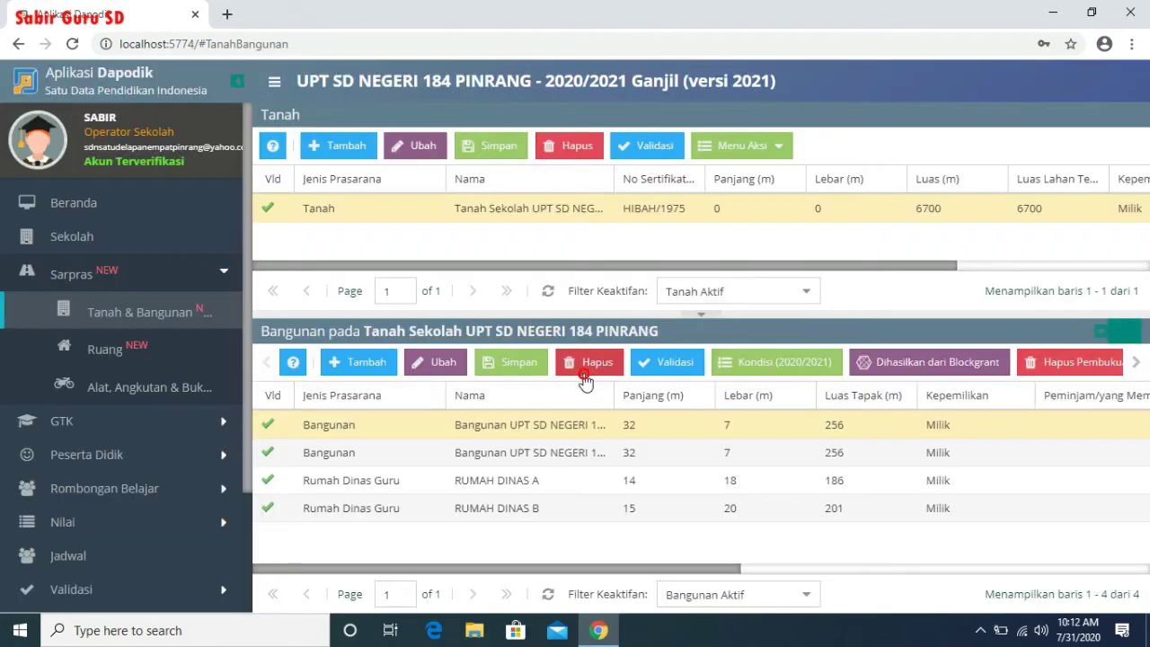
# - Set building B's foundation damage classification and save the condition form
pyautogui.click(635, 461)
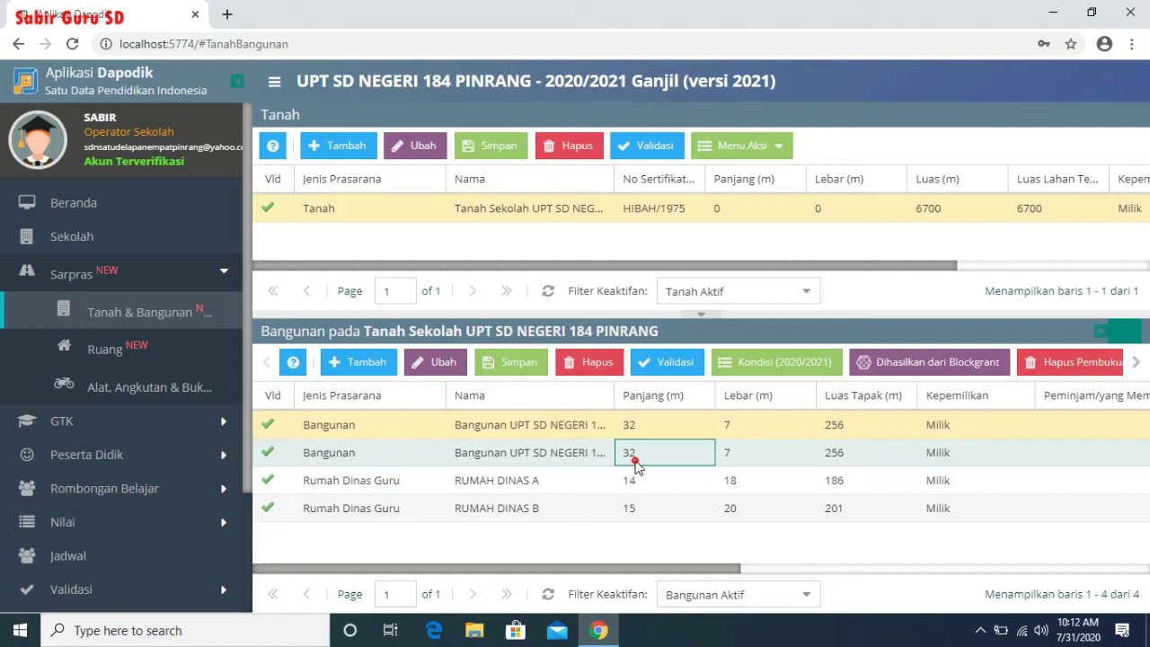
pyautogui.click(761, 364)
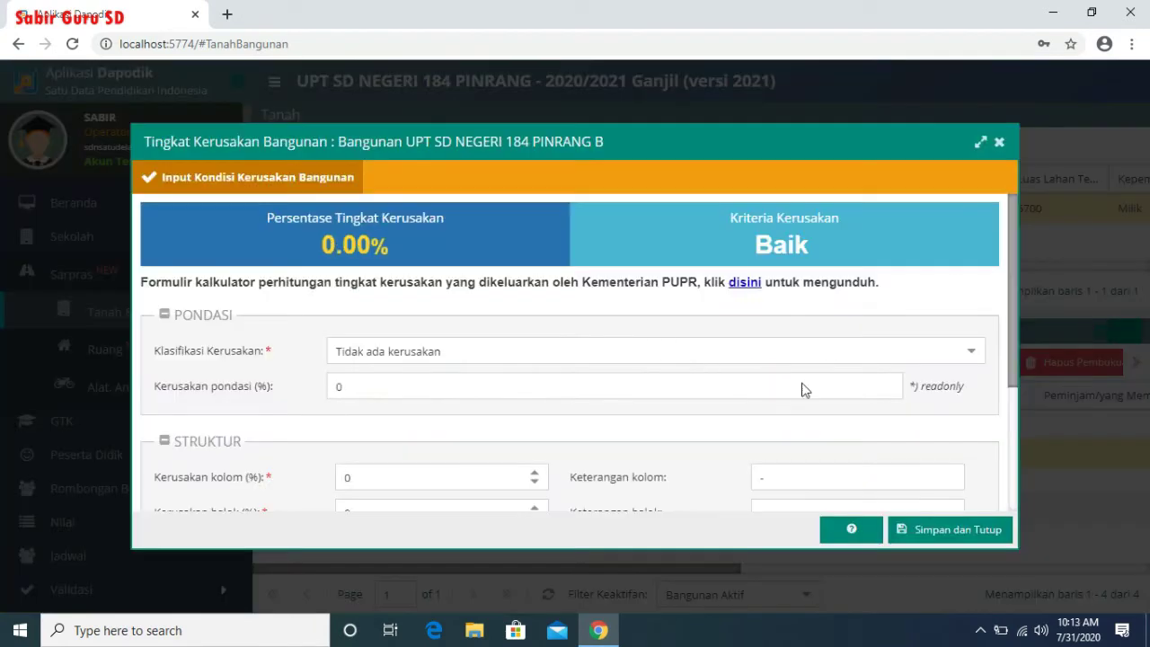
pyautogui.click(969, 352)
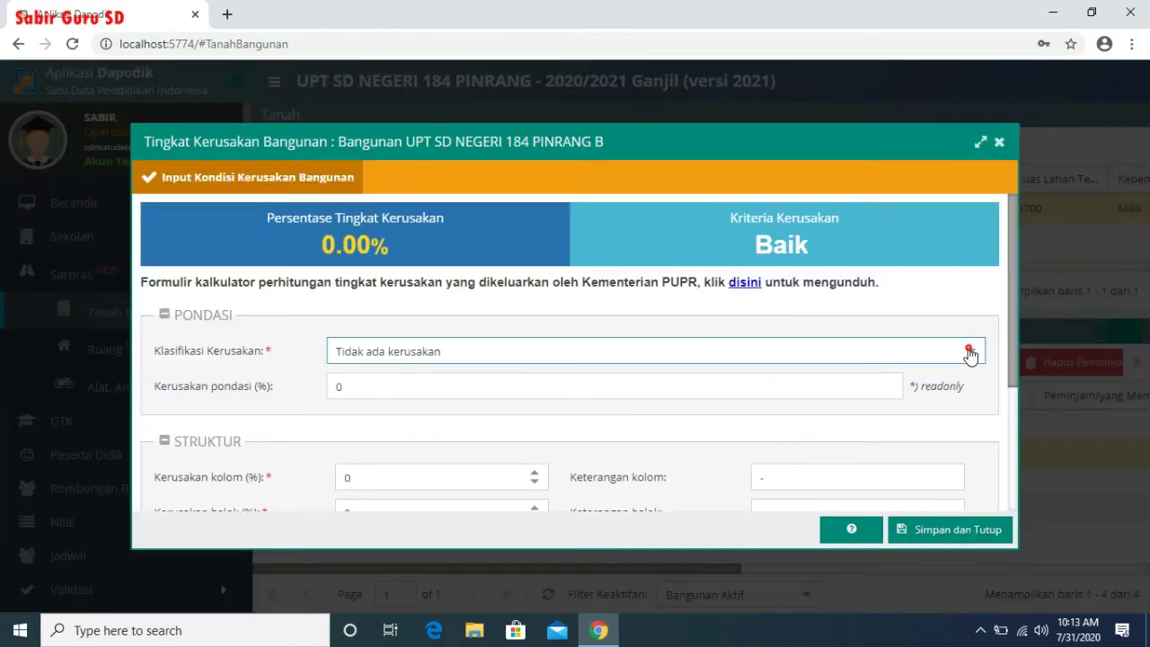
pyautogui.click(578, 406)
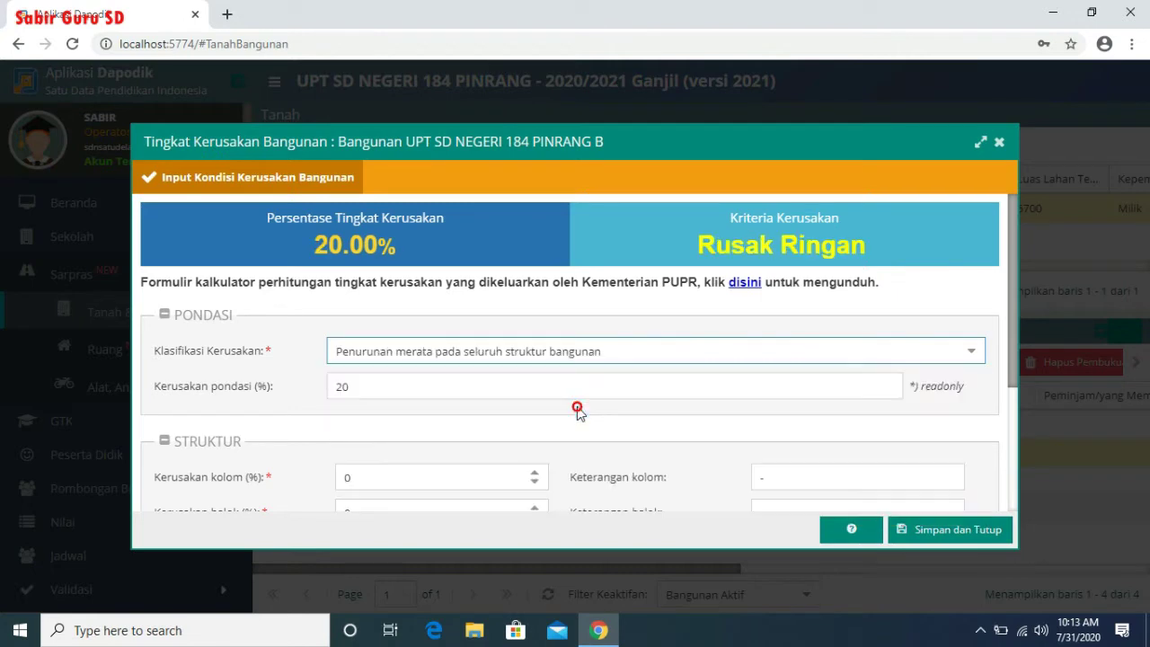
pyautogui.click(952, 530)
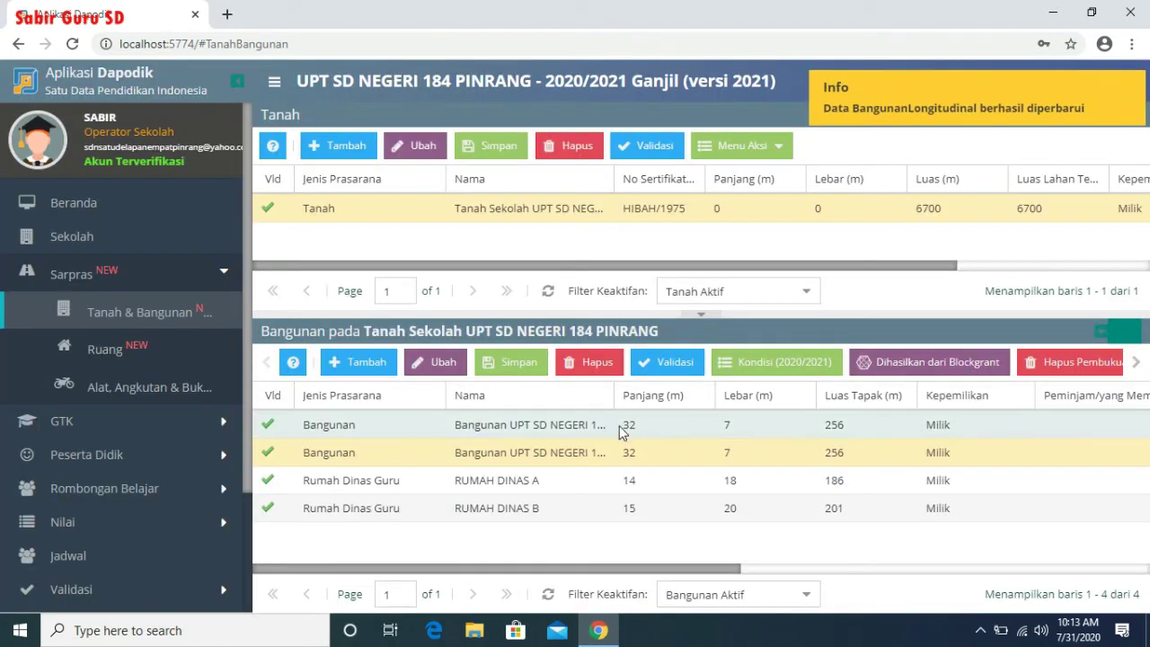
pyautogui.click(753, 368)
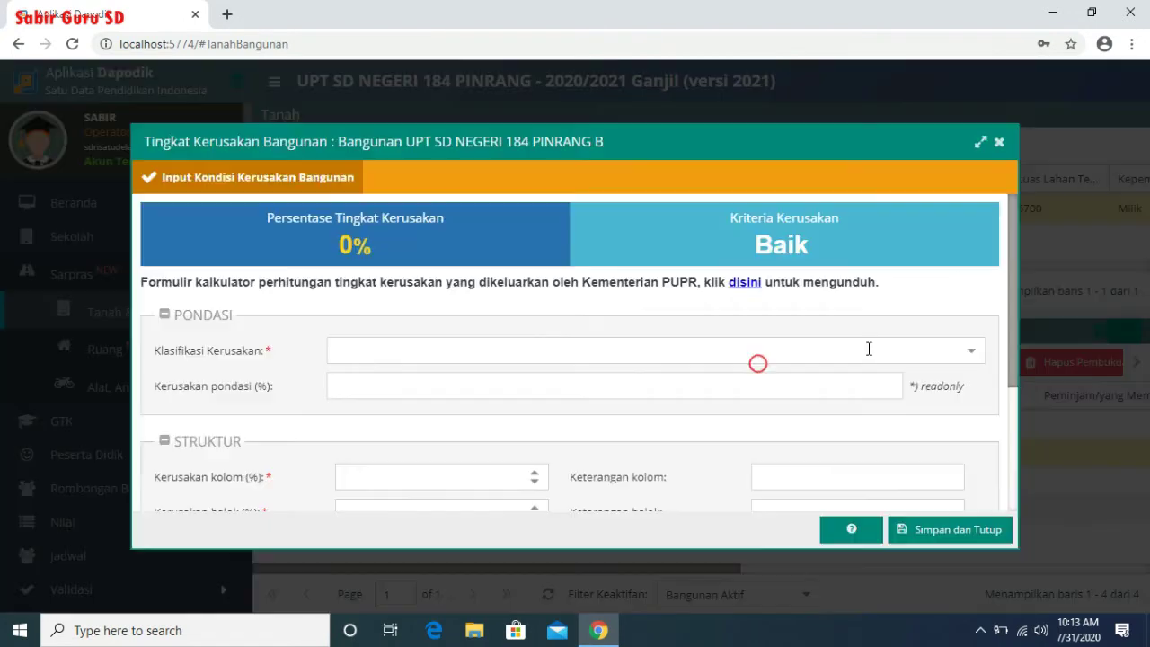
pyautogui.click(967, 359)
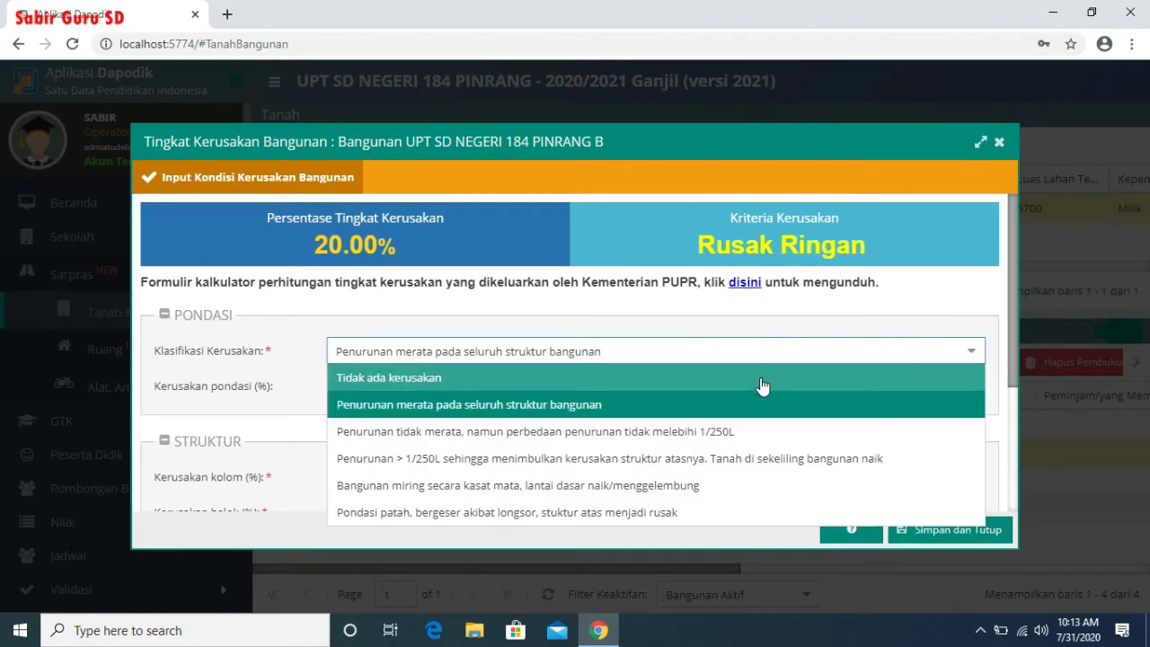
pyautogui.click(761, 377)
pyautogui.click(971, 530)
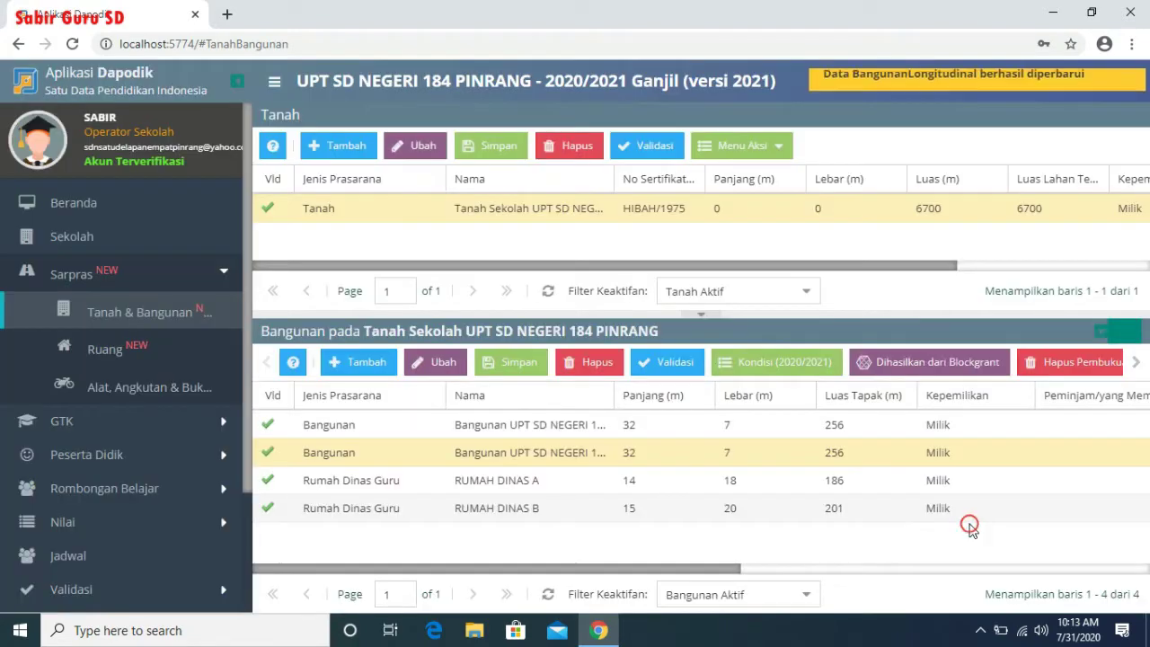
# - Select the RUMAH DINAS A and B records, then open the Ruang data
pyautogui.click(512, 485)
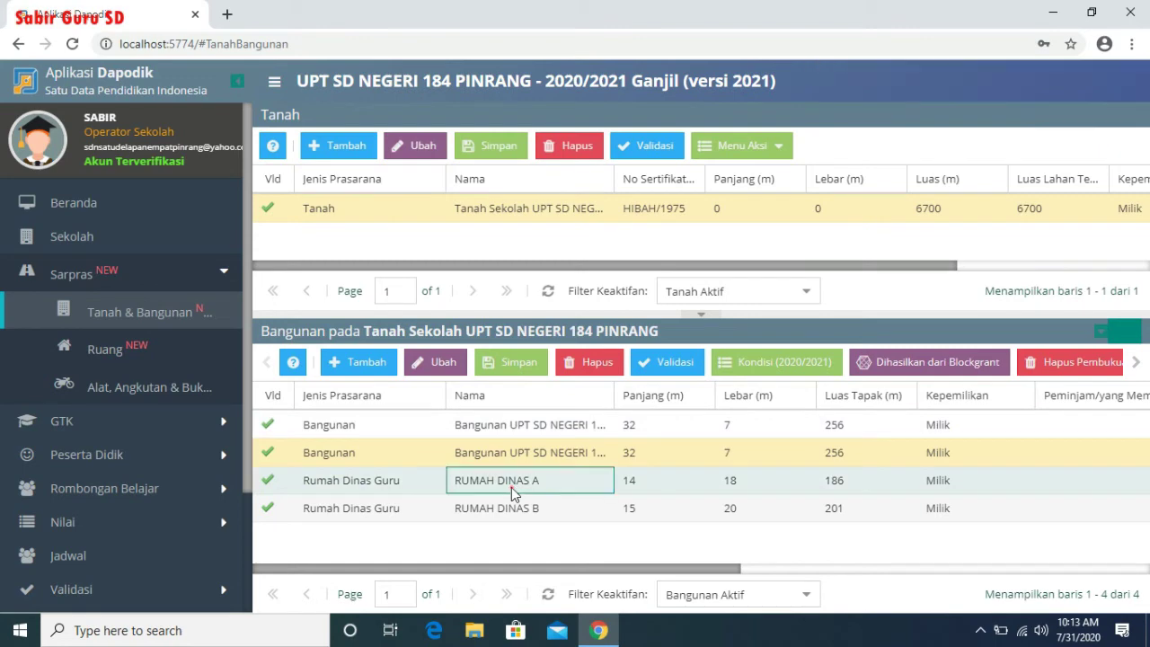
pyautogui.click(573, 511)
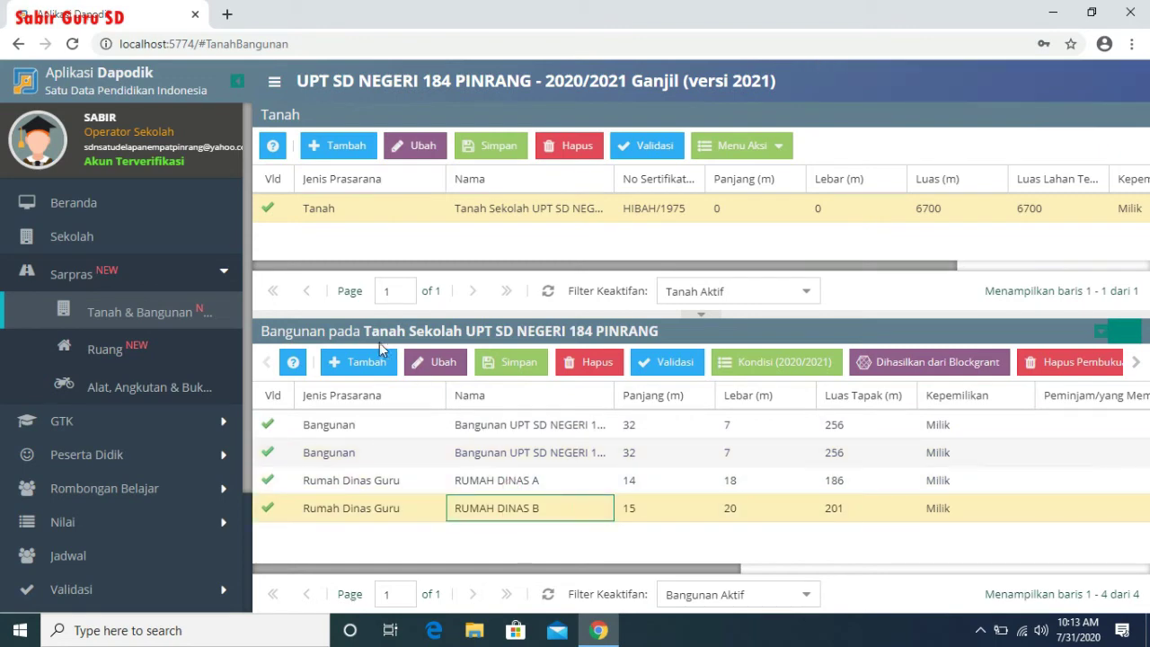
pyautogui.click(114, 359)
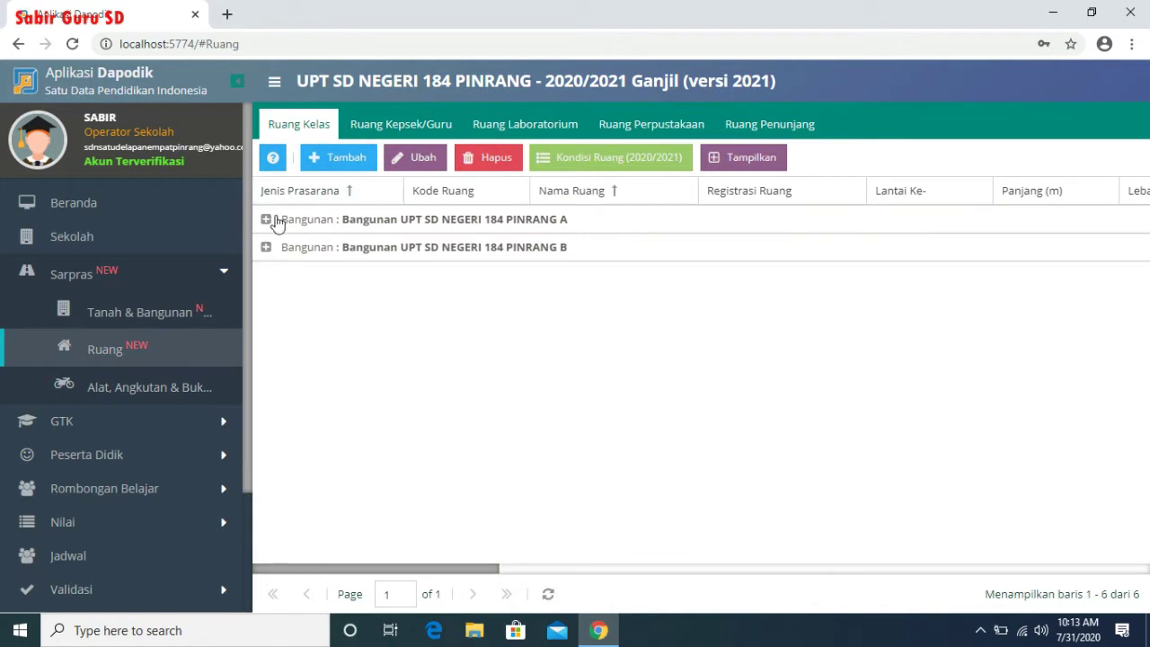
# - Expand buildings A and B and save Ruang 1 and Ruang 2 damage forms unchanged
pyautogui.click(265, 219)
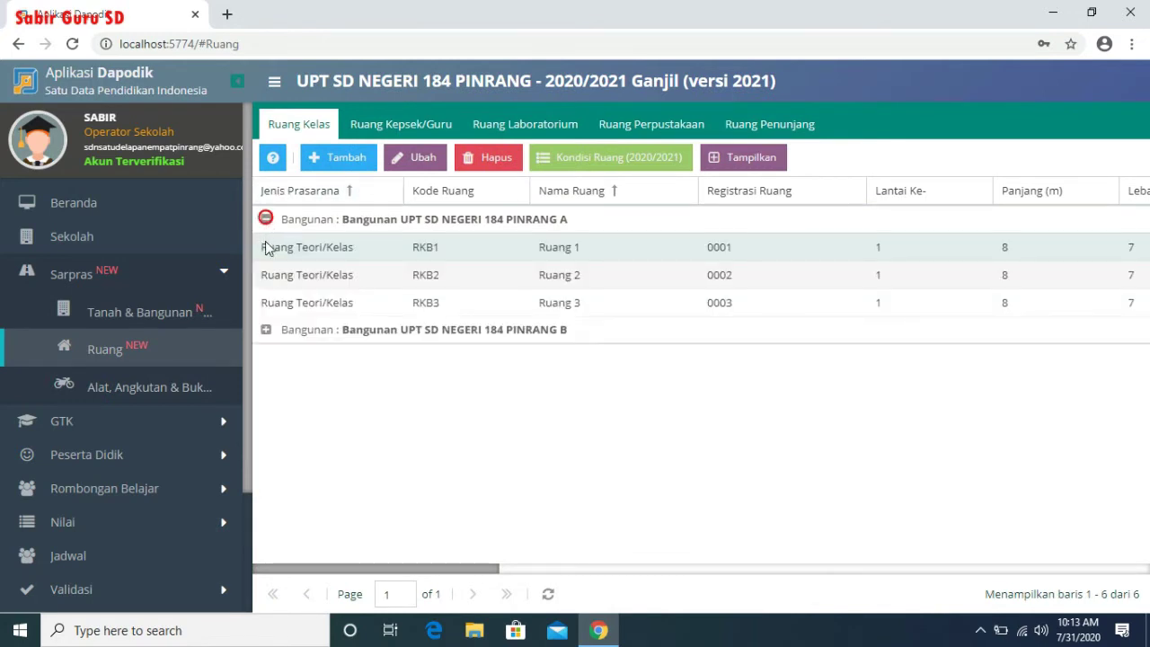
pyautogui.click(266, 331)
pyautogui.click(490, 248)
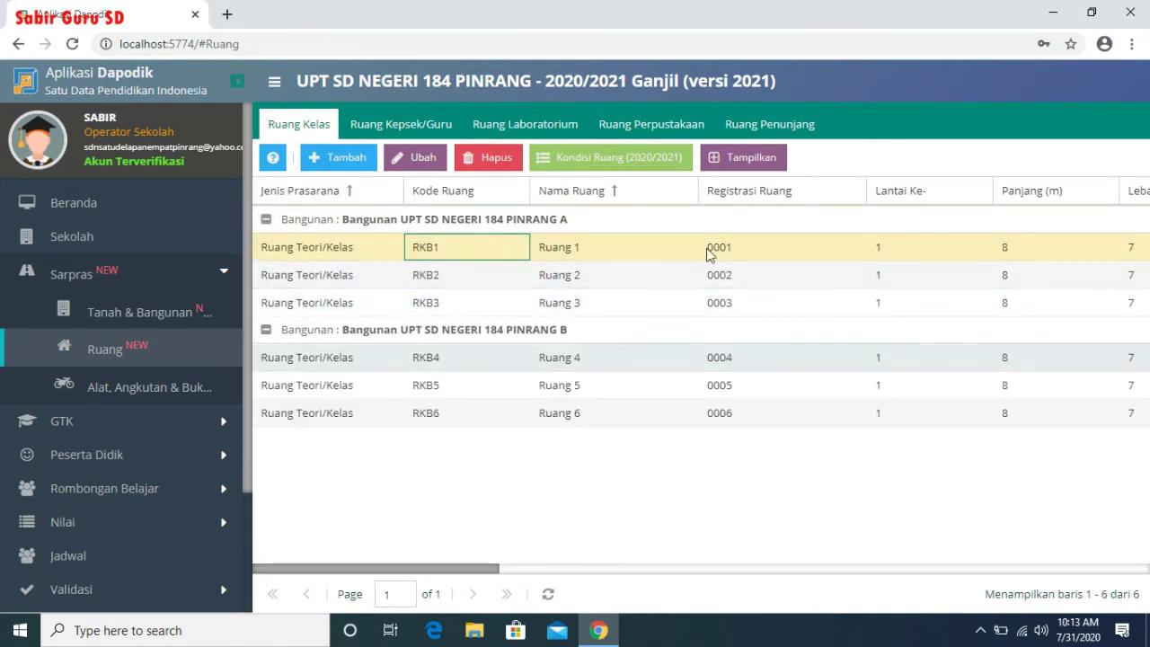
pyautogui.click(662, 166)
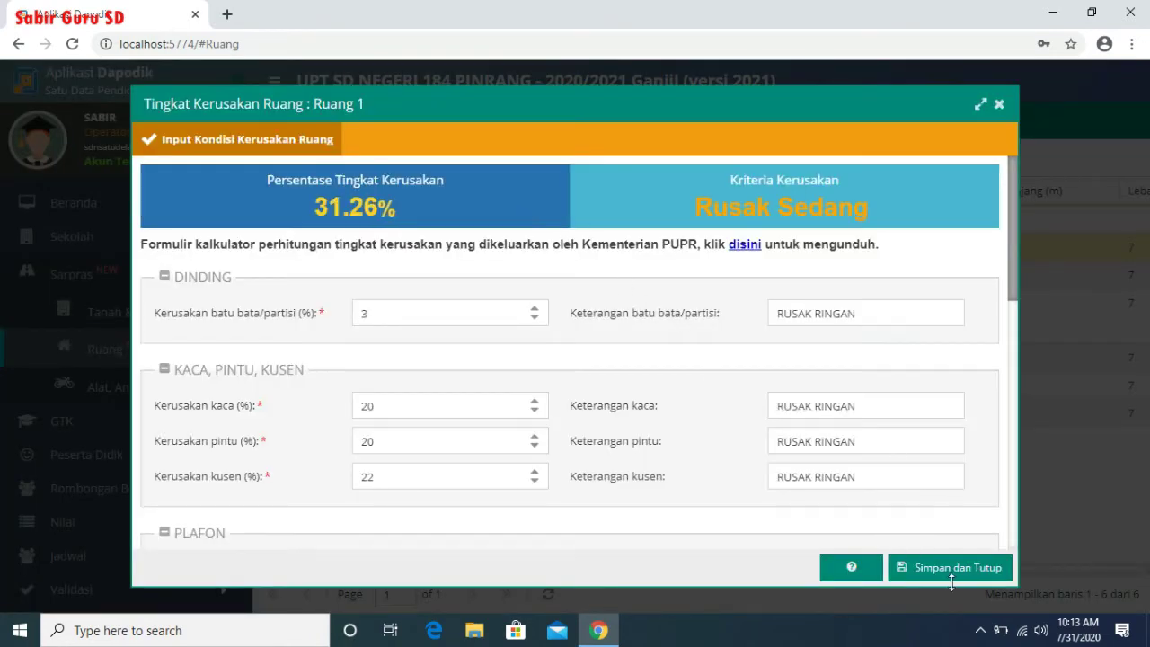
pyautogui.click(979, 575)
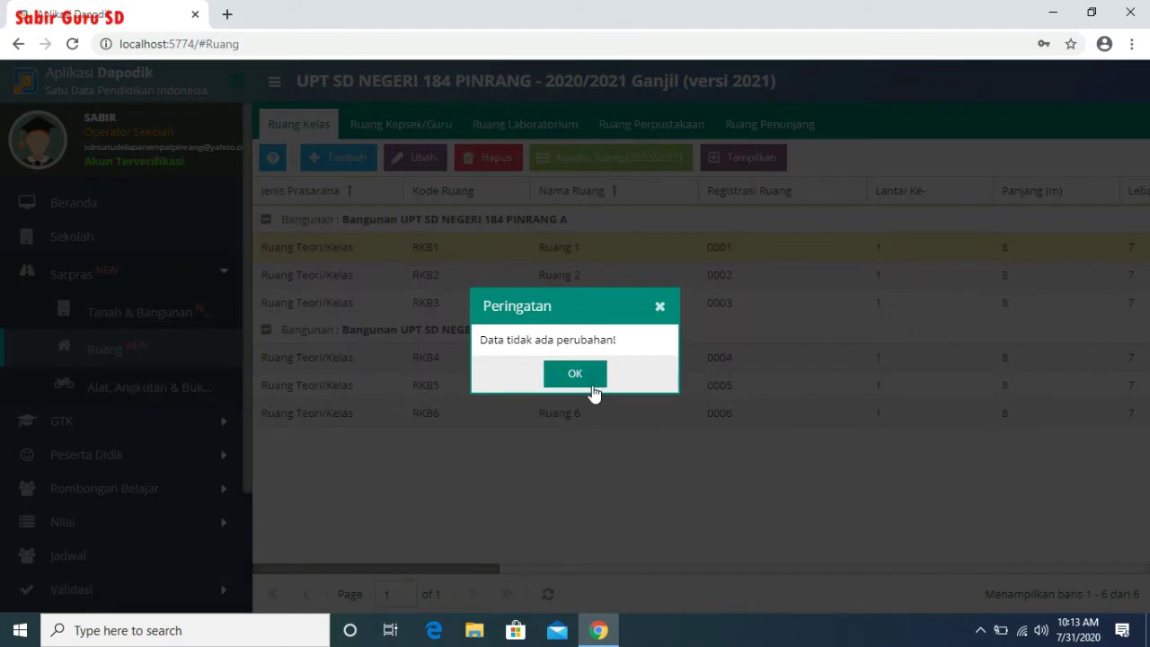
pyautogui.click(594, 392)
pyautogui.click(721, 286)
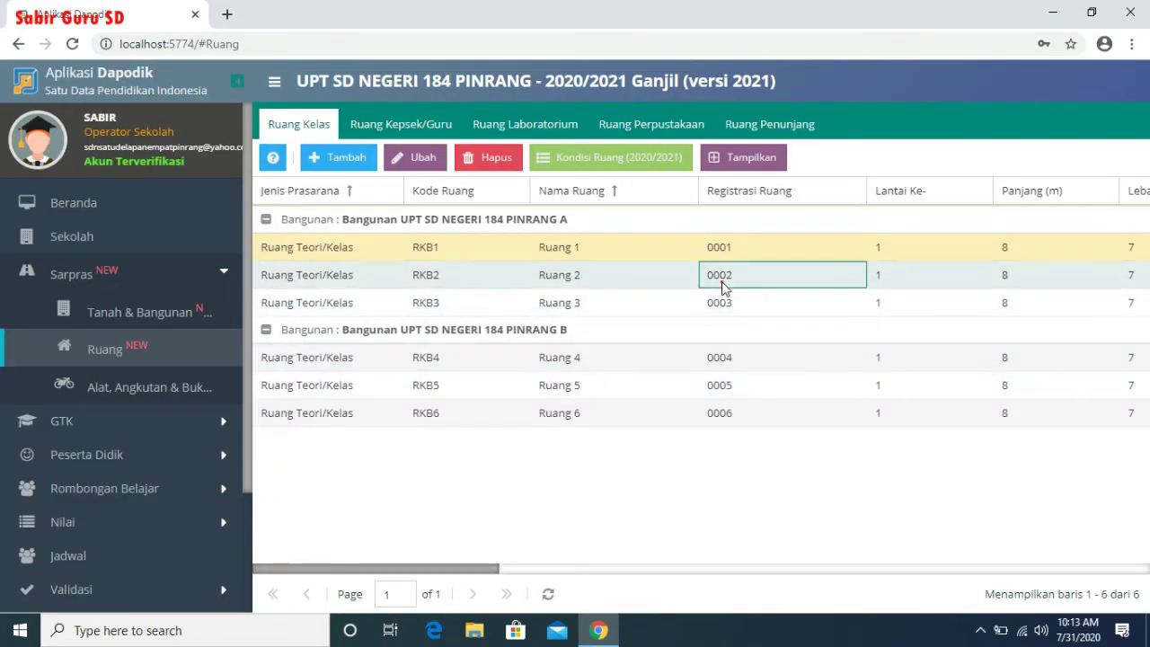
pyautogui.click(603, 165)
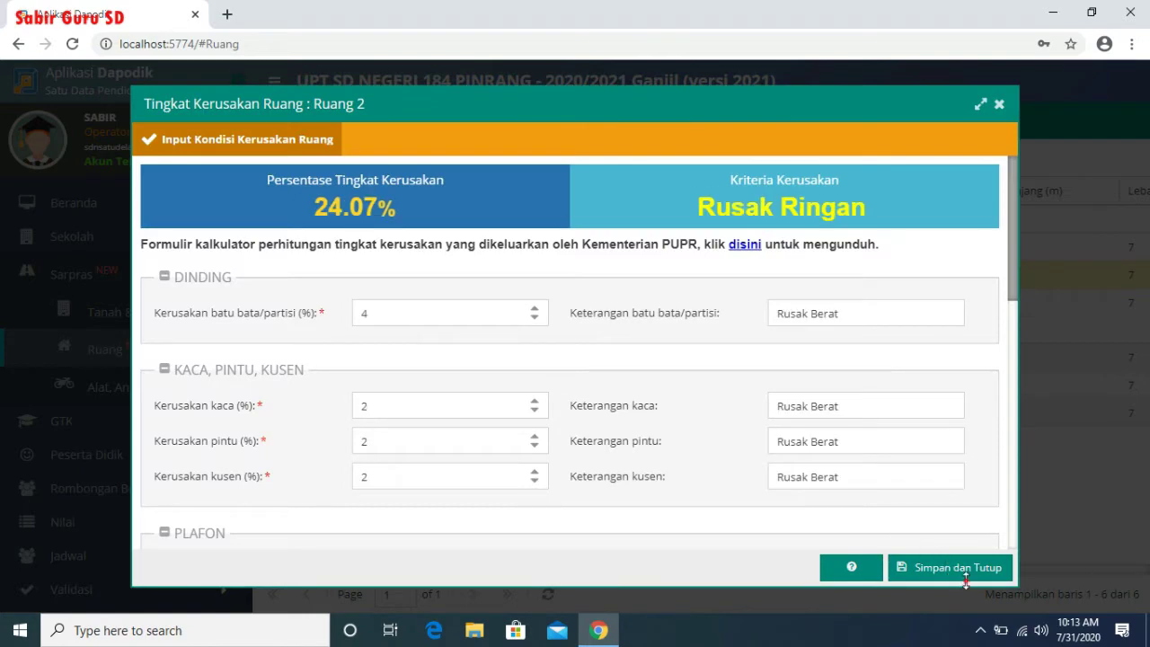
pyautogui.click(958, 571)
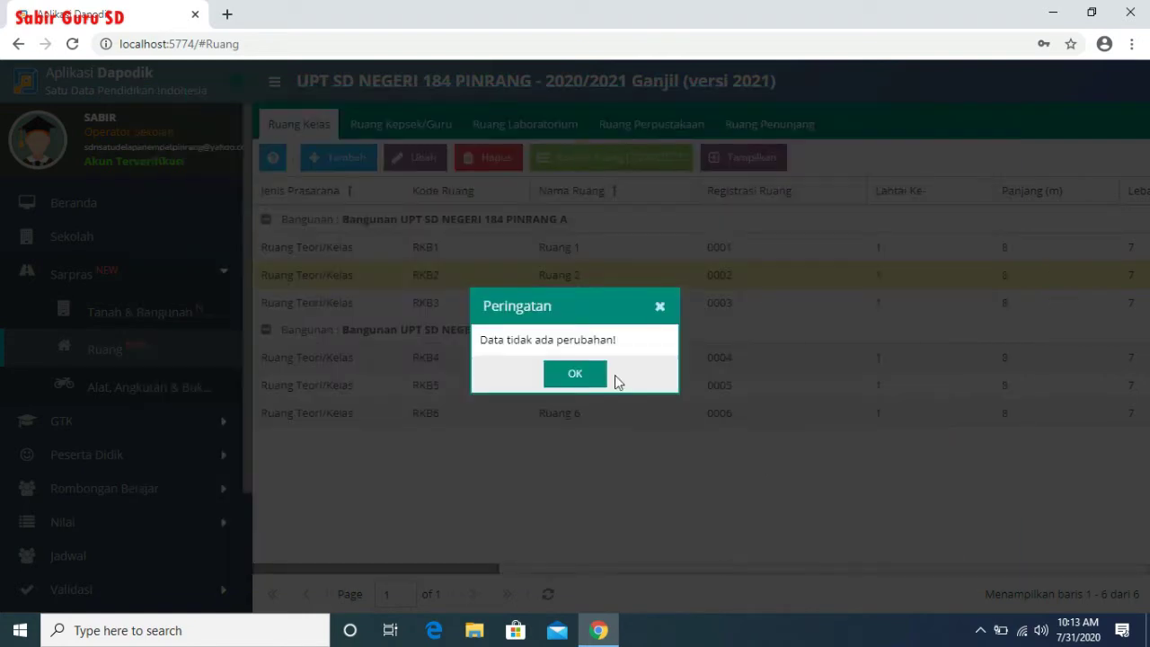
pyautogui.click(584, 380)
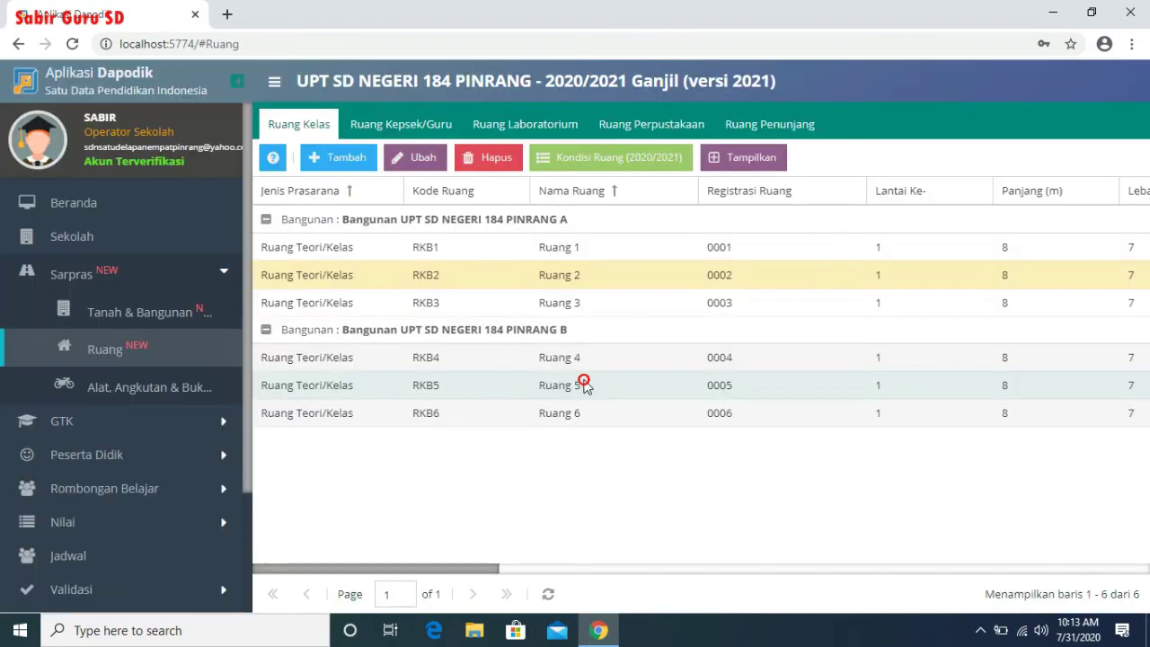
# - Save the Ruang 3 and Ruang 4 damage-condition forms without changes
pyautogui.click(574, 306)
pyautogui.click(659, 150)
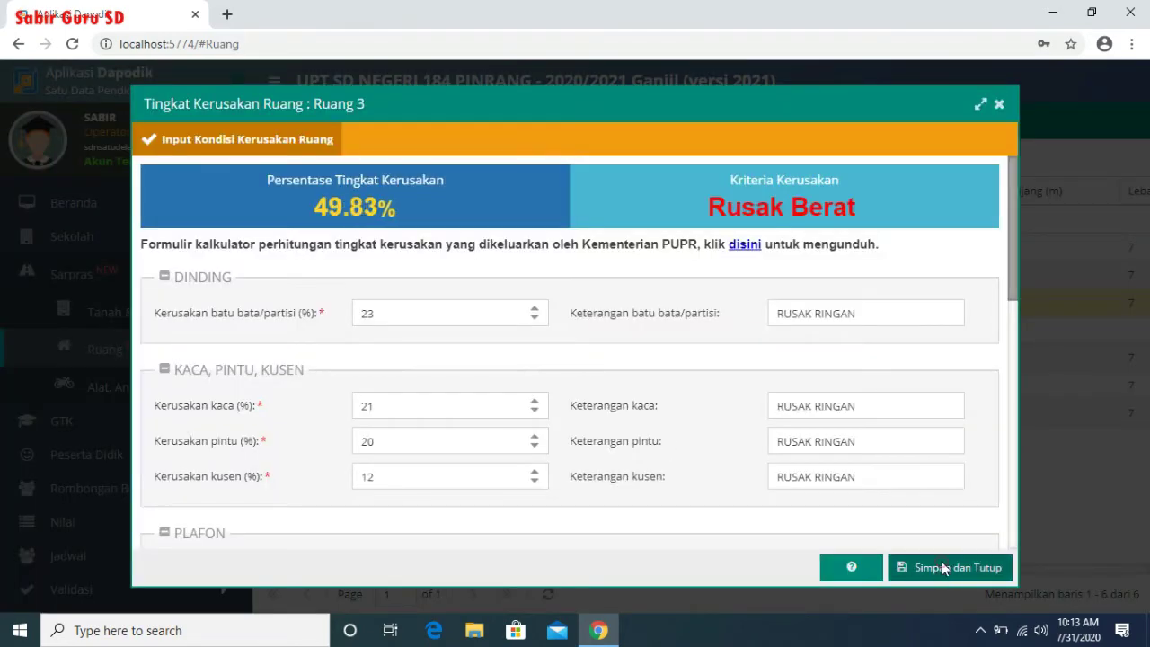
pyautogui.click(942, 566)
pyautogui.click(589, 379)
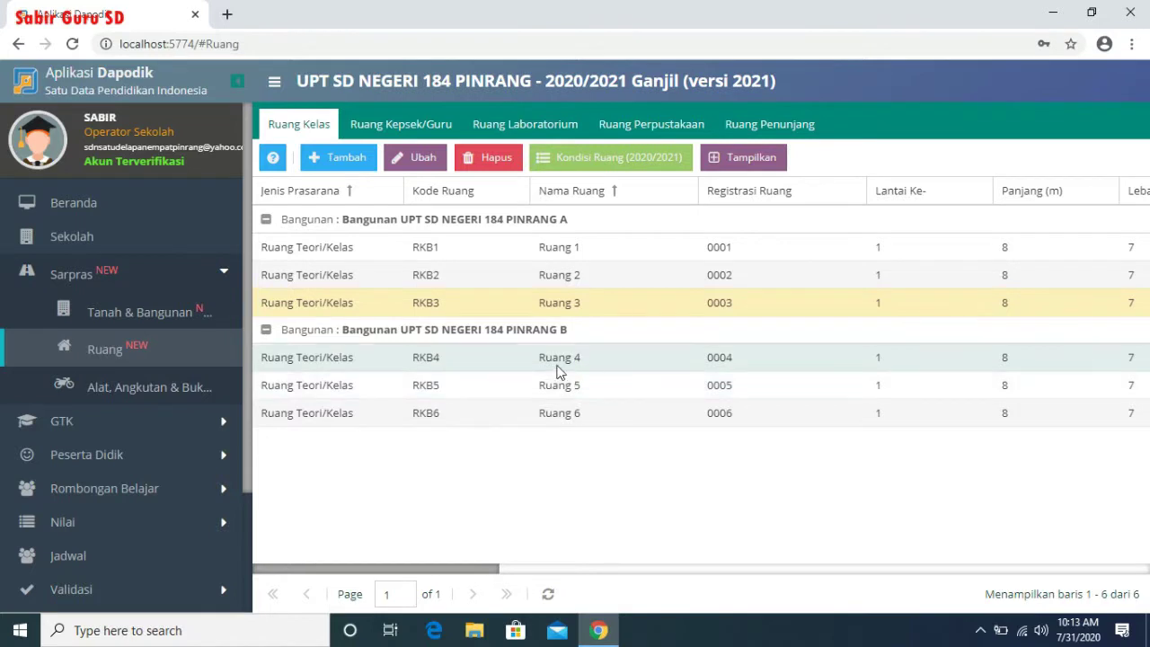
pyautogui.click(557, 371)
pyautogui.click(632, 162)
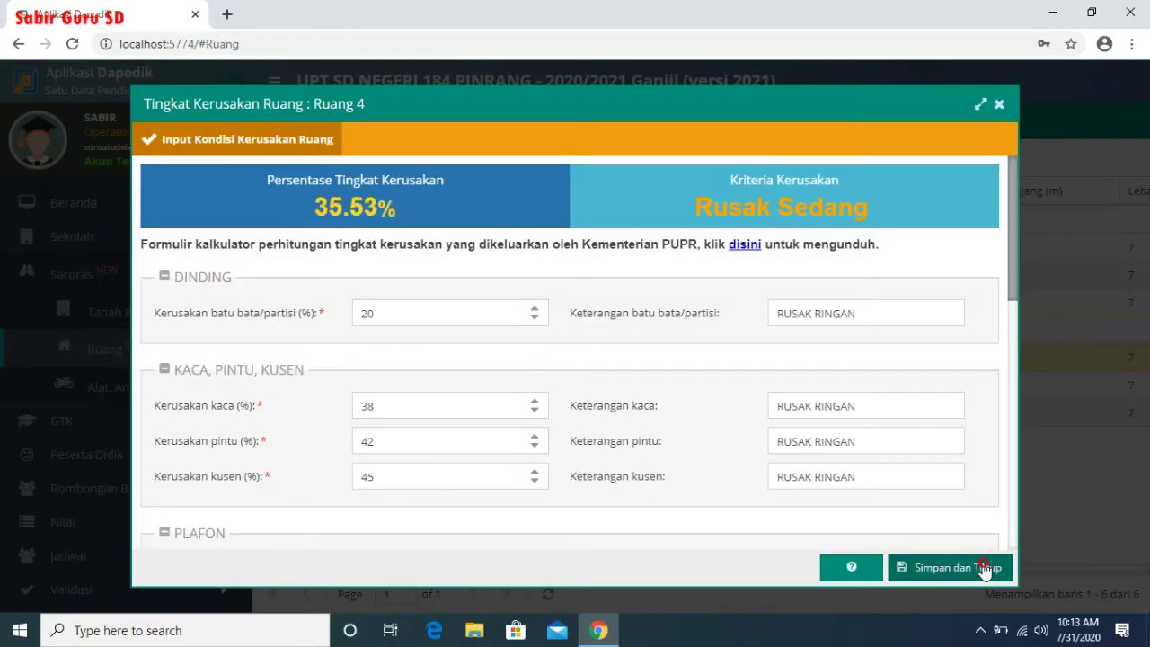
pyautogui.click(988, 567)
pyautogui.click(575, 374)
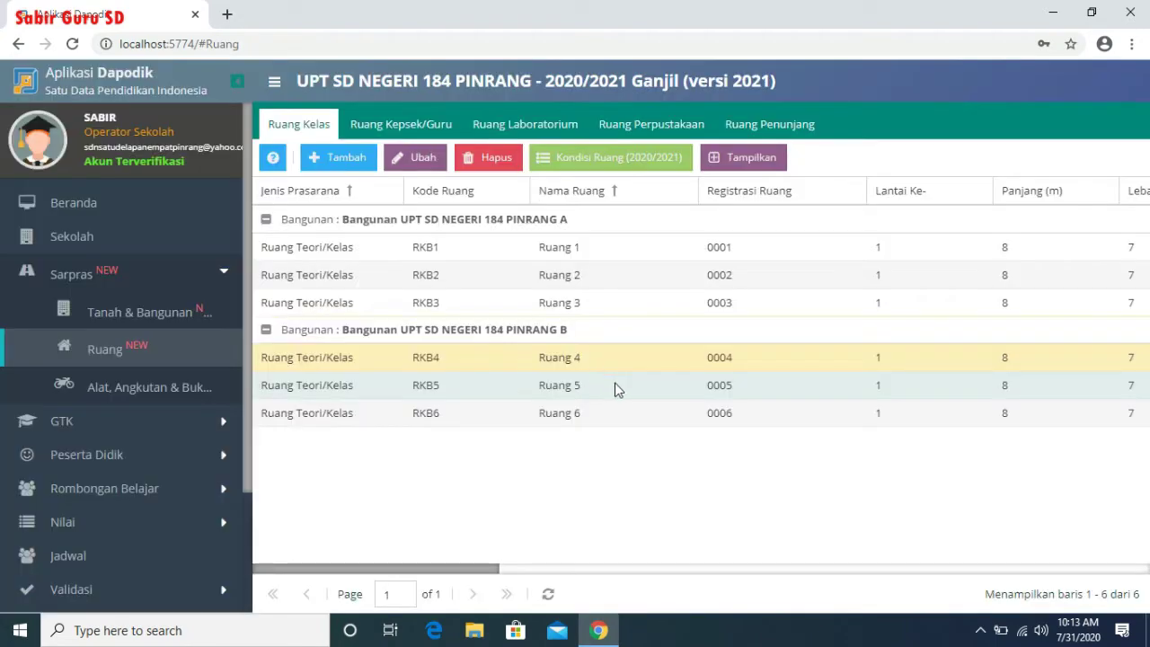
# - Save the Ruang 5 and Ruang 6 damage-condition forms without changes
pyautogui.click(618, 383)
pyautogui.click(576, 148)
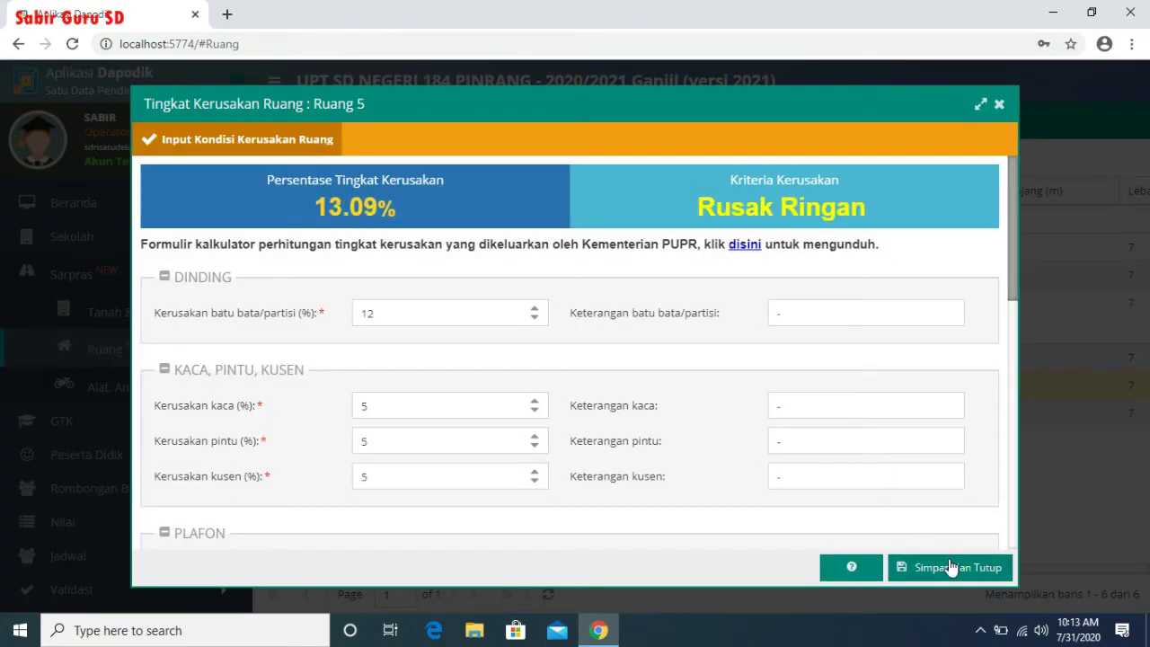
pyautogui.click(951, 565)
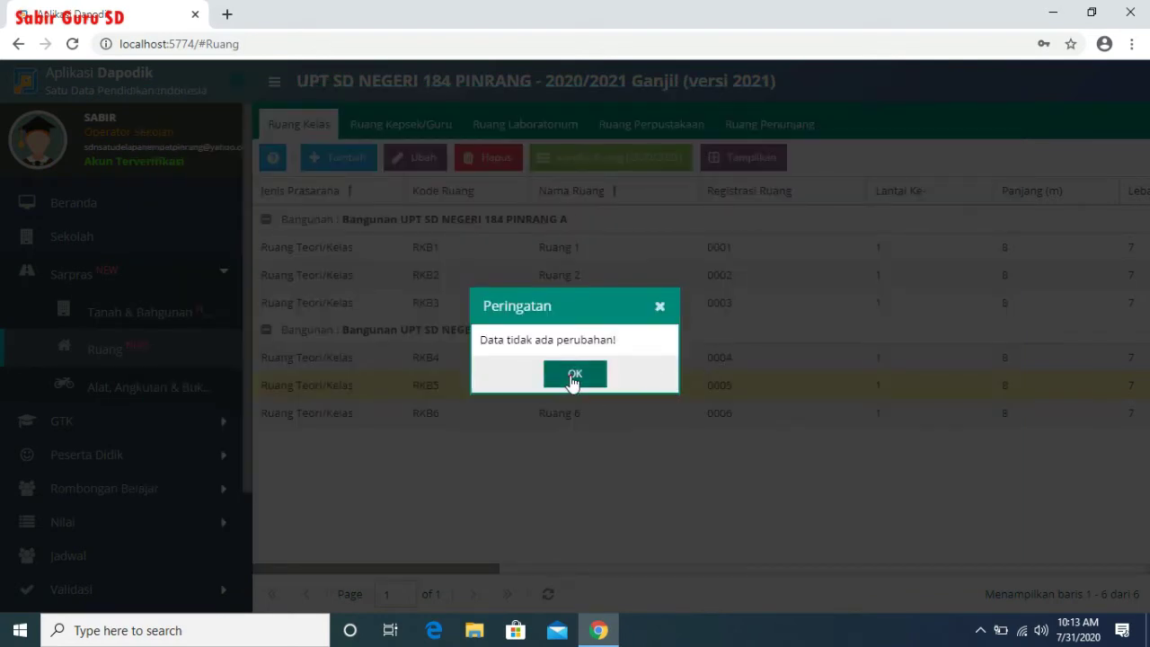
pyautogui.click(588, 378)
pyautogui.click(601, 413)
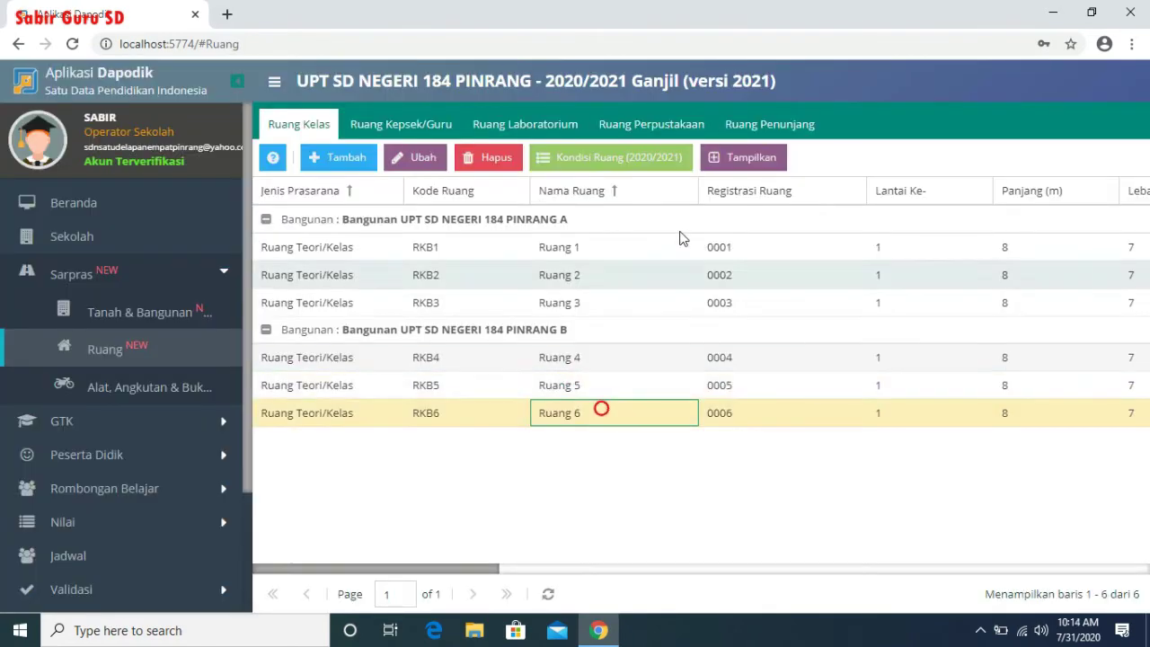
pyautogui.click(652, 163)
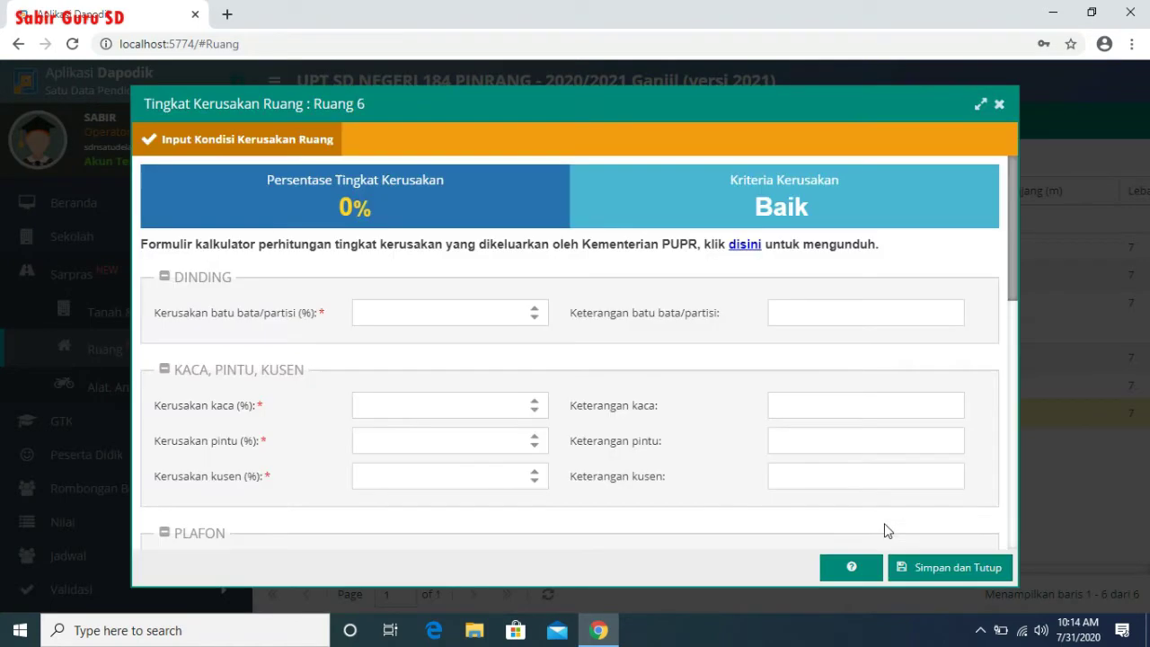
pyautogui.click(953, 561)
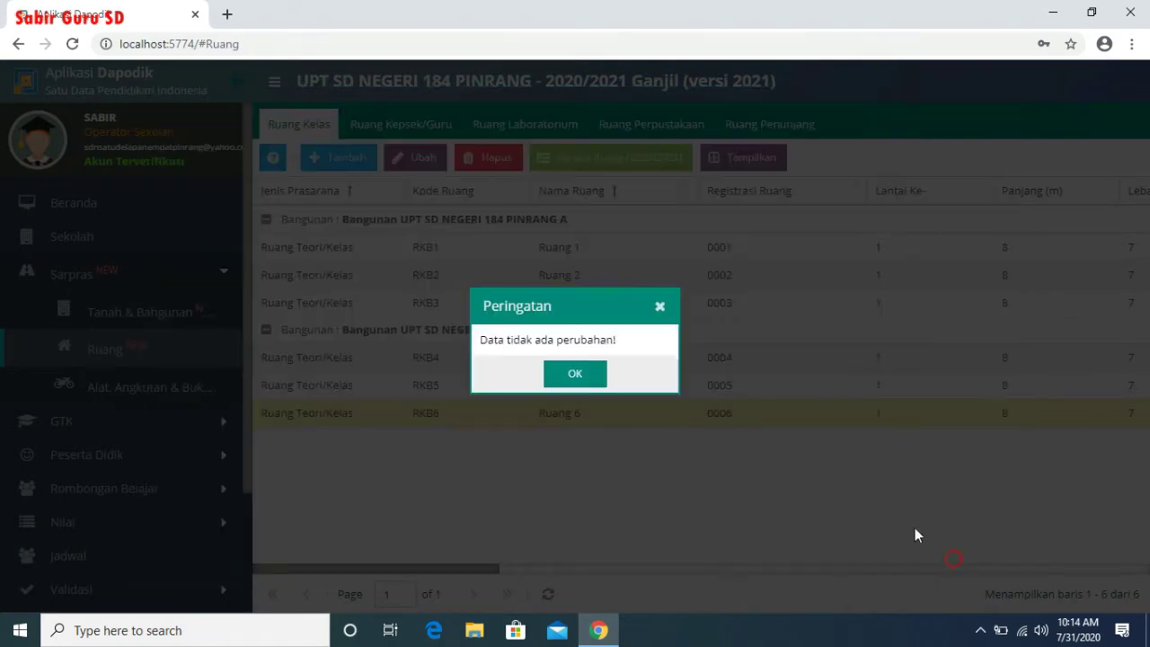
pyautogui.click(585, 376)
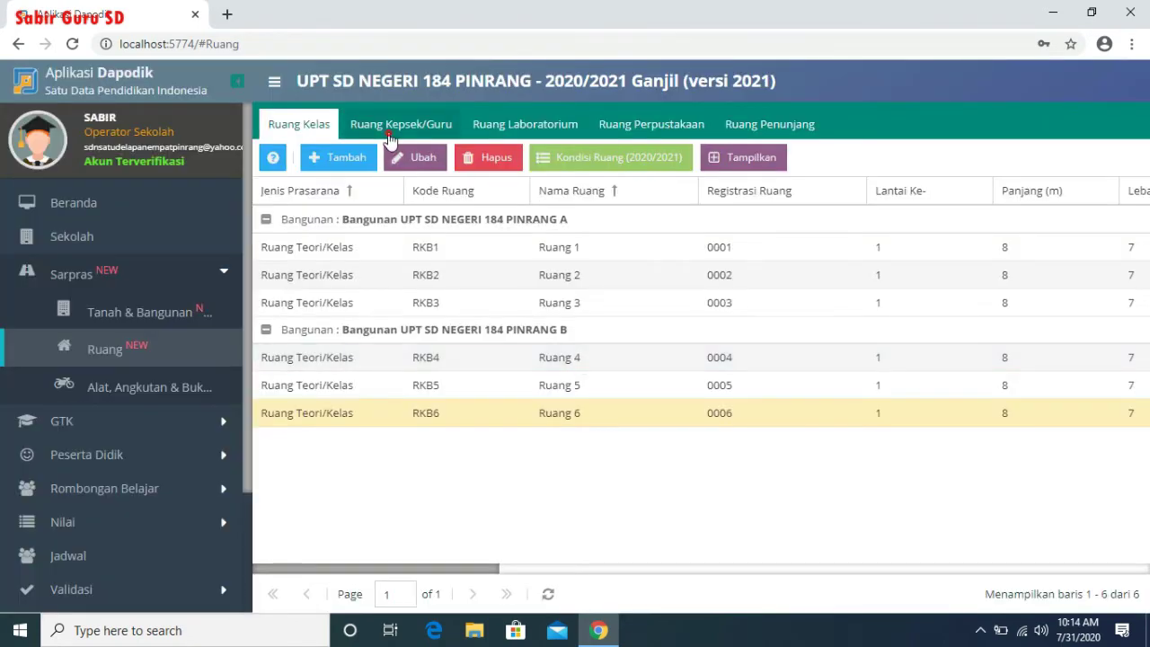
# - Save the Ruang Kepala Sekolah and Ruang Guru damage forms unchanged
pyautogui.click(389, 128)
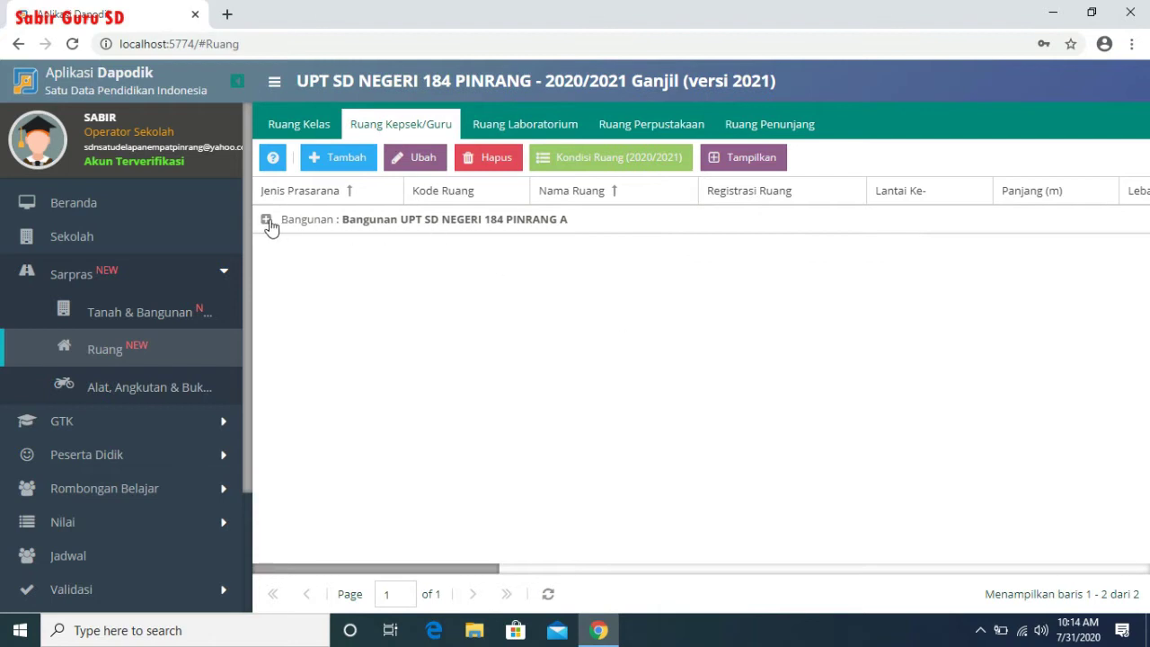
pyautogui.click(266, 220)
pyautogui.click(620, 247)
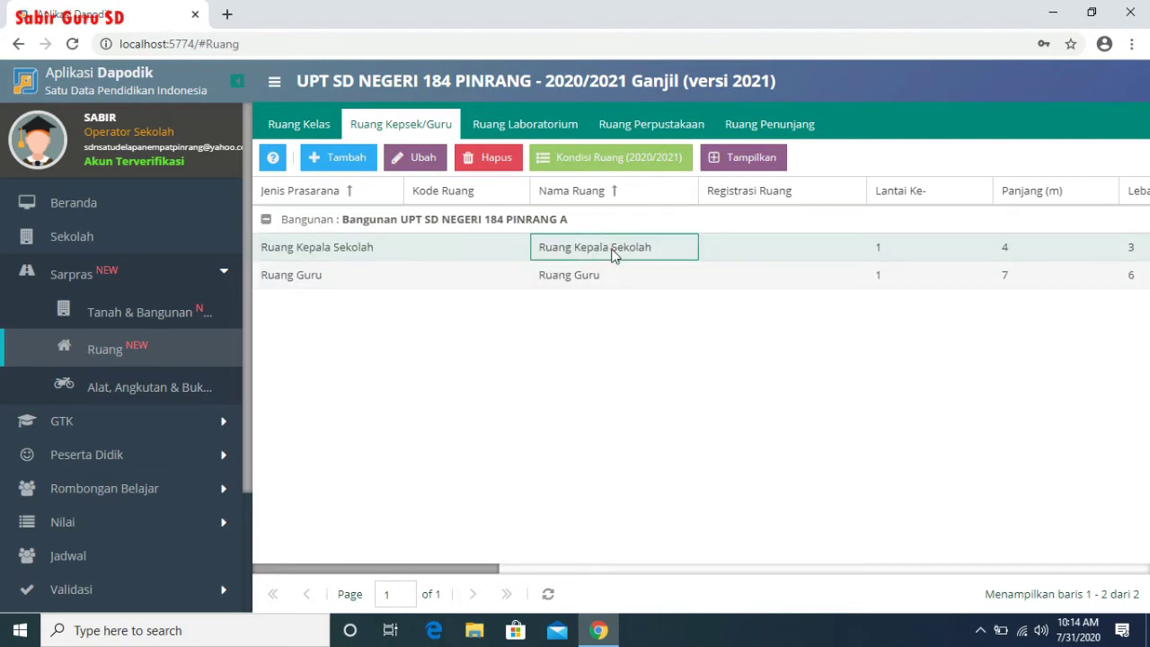
pyautogui.click(611, 157)
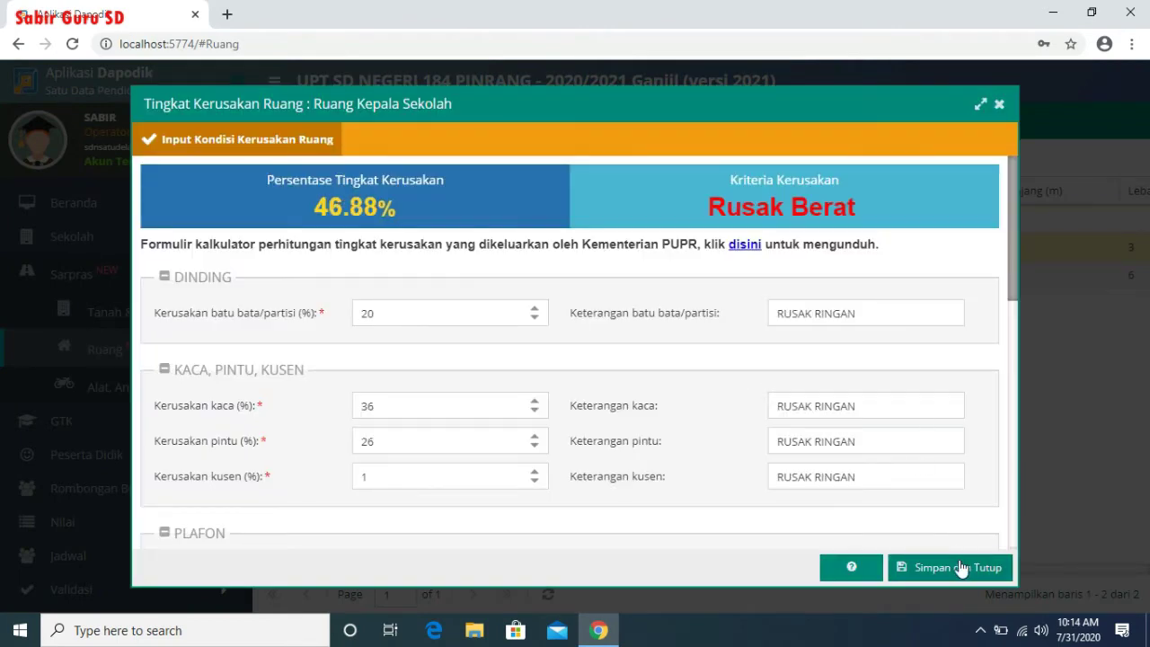
pyautogui.click(962, 567)
pyautogui.click(575, 376)
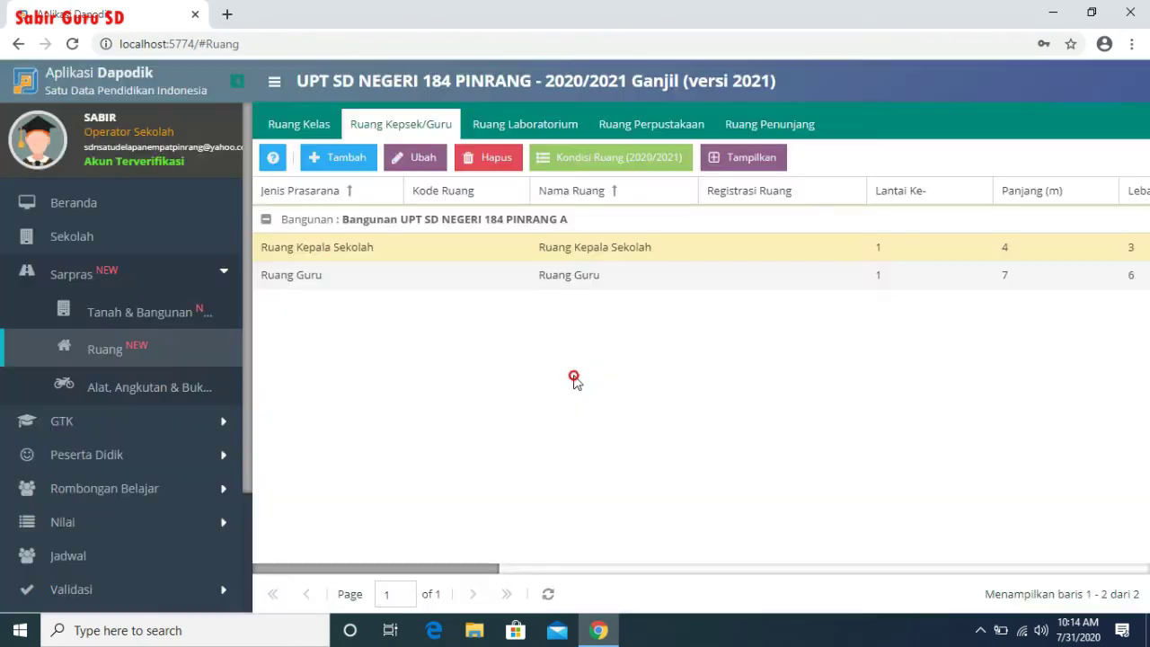
pyautogui.click(572, 283)
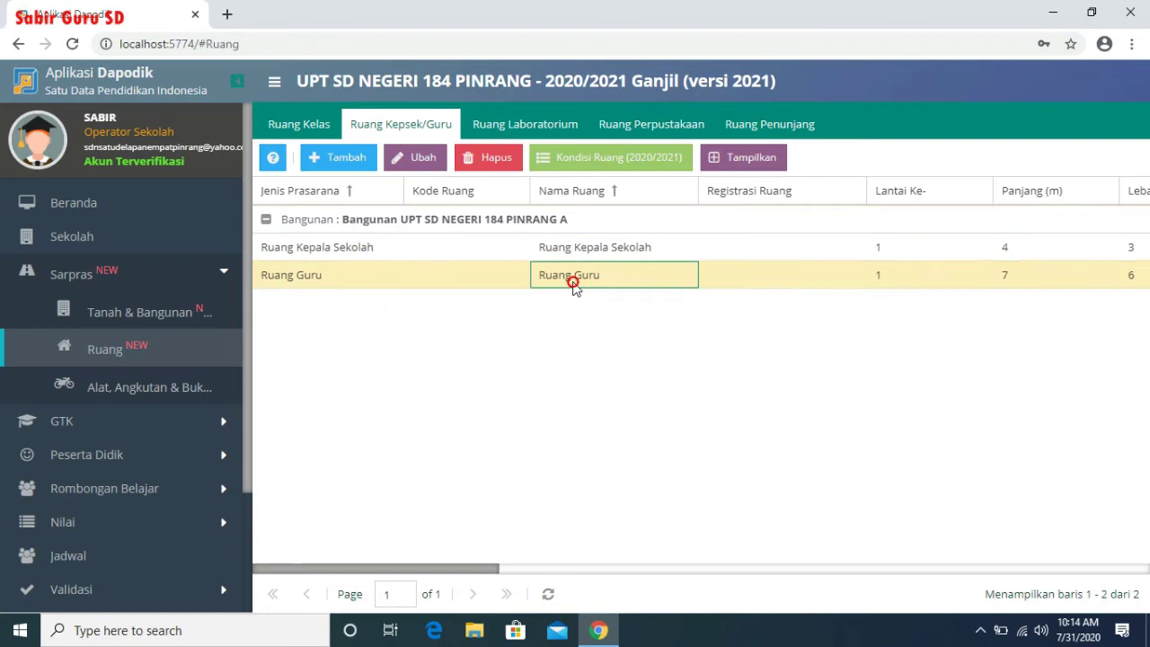
pyautogui.click(653, 160)
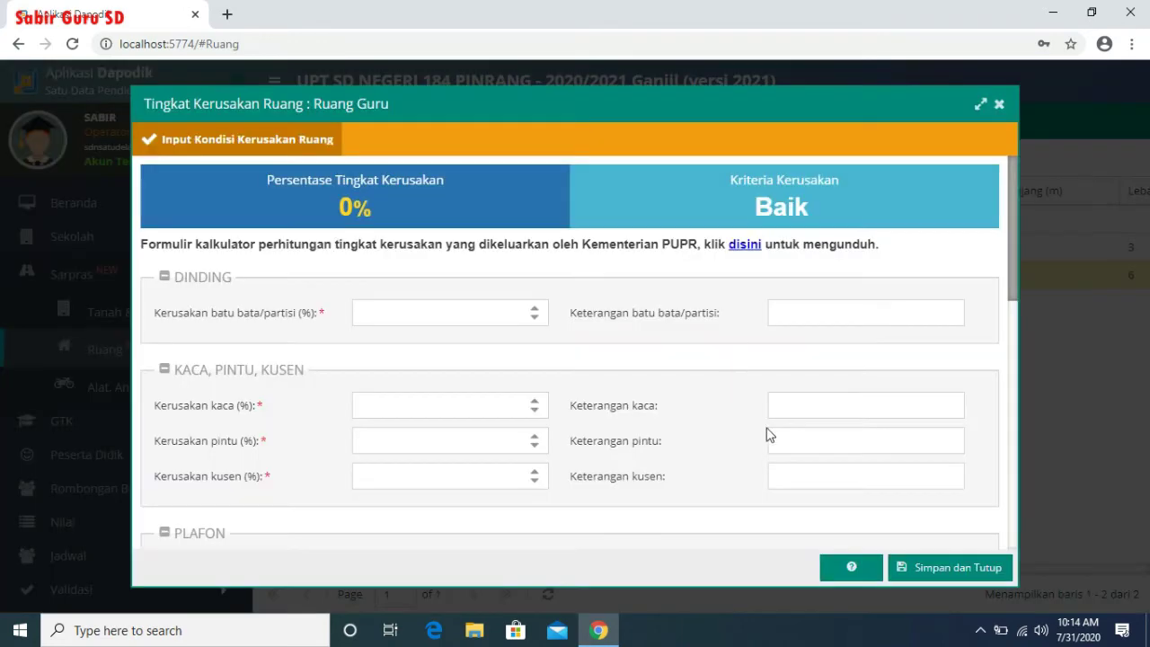
pyautogui.click(983, 568)
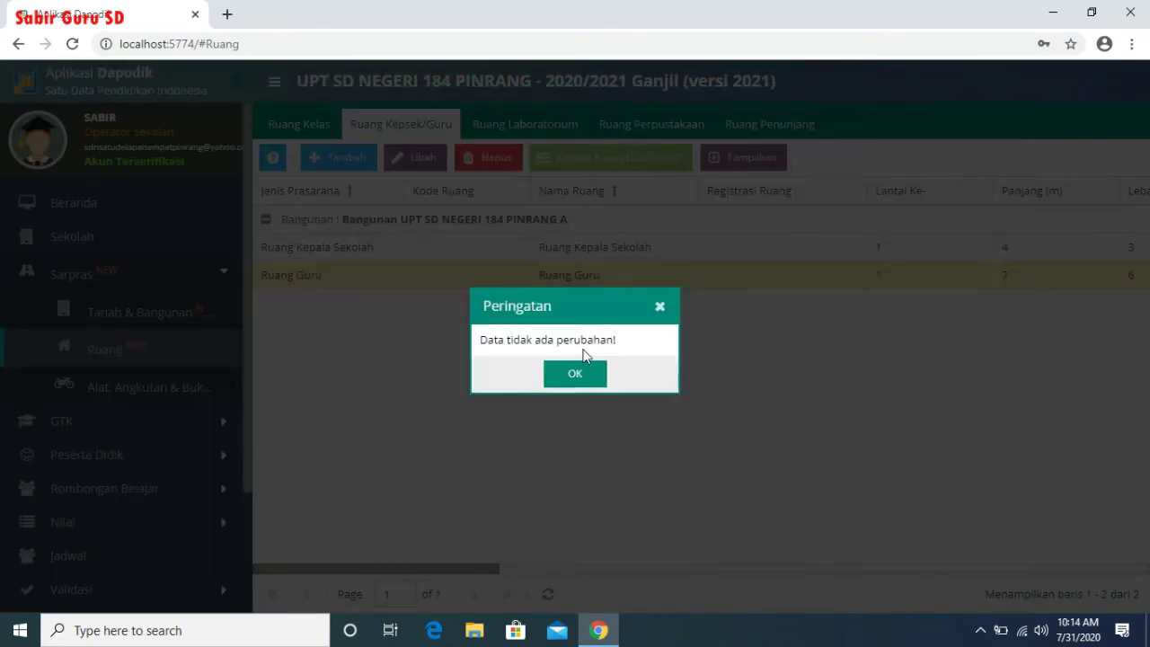
pyautogui.click(570, 376)
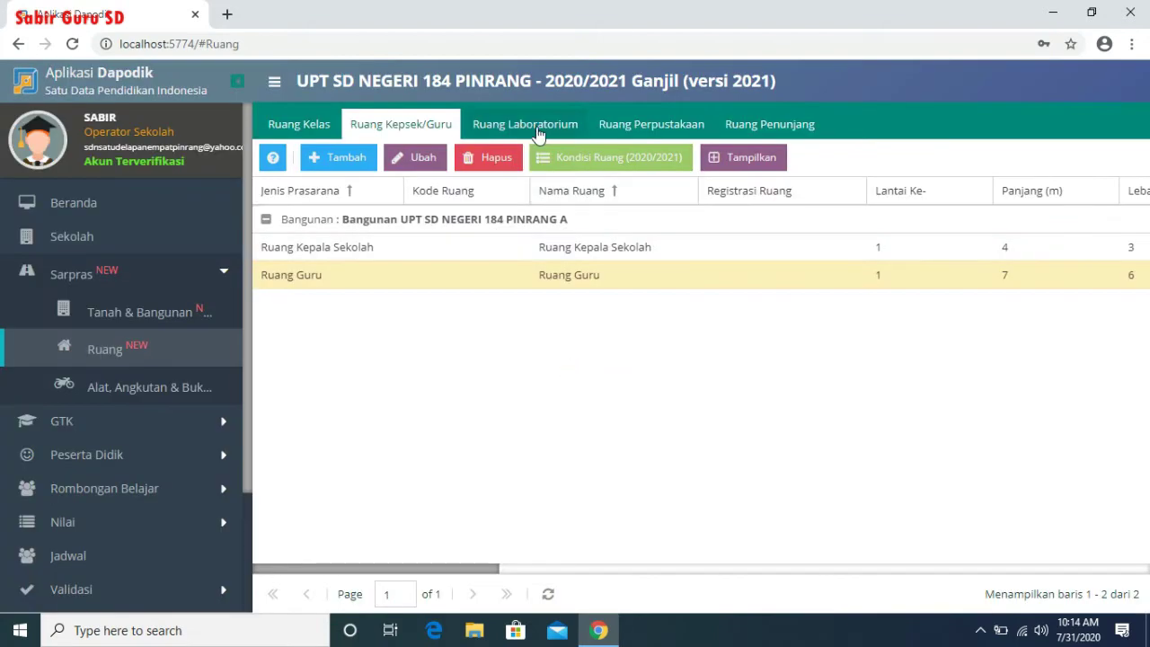
# - Save the Laboratorium IPA room's damage form unchanged
pyautogui.click(538, 133)
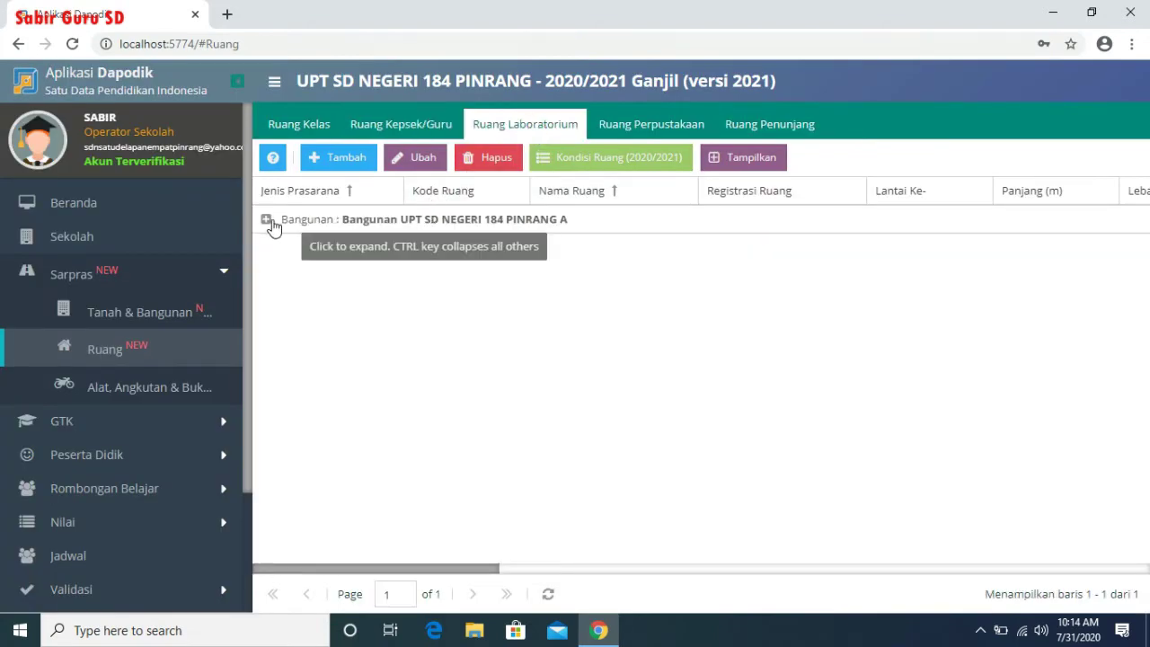
pyautogui.click(266, 220)
pyautogui.click(522, 252)
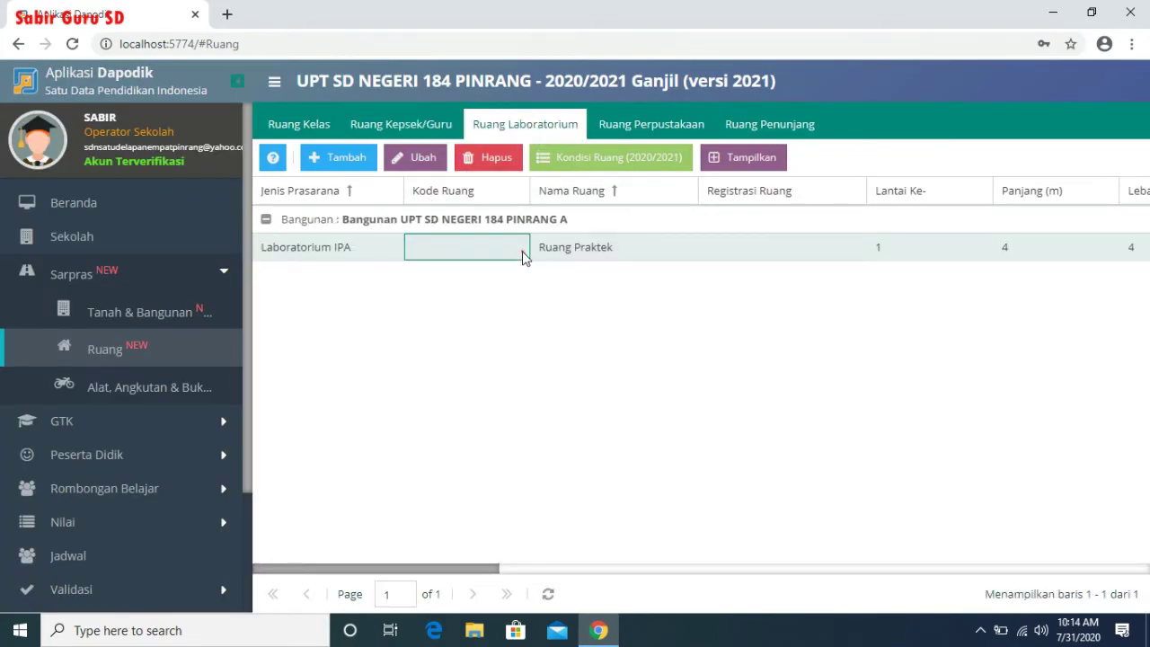
pyautogui.click(628, 160)
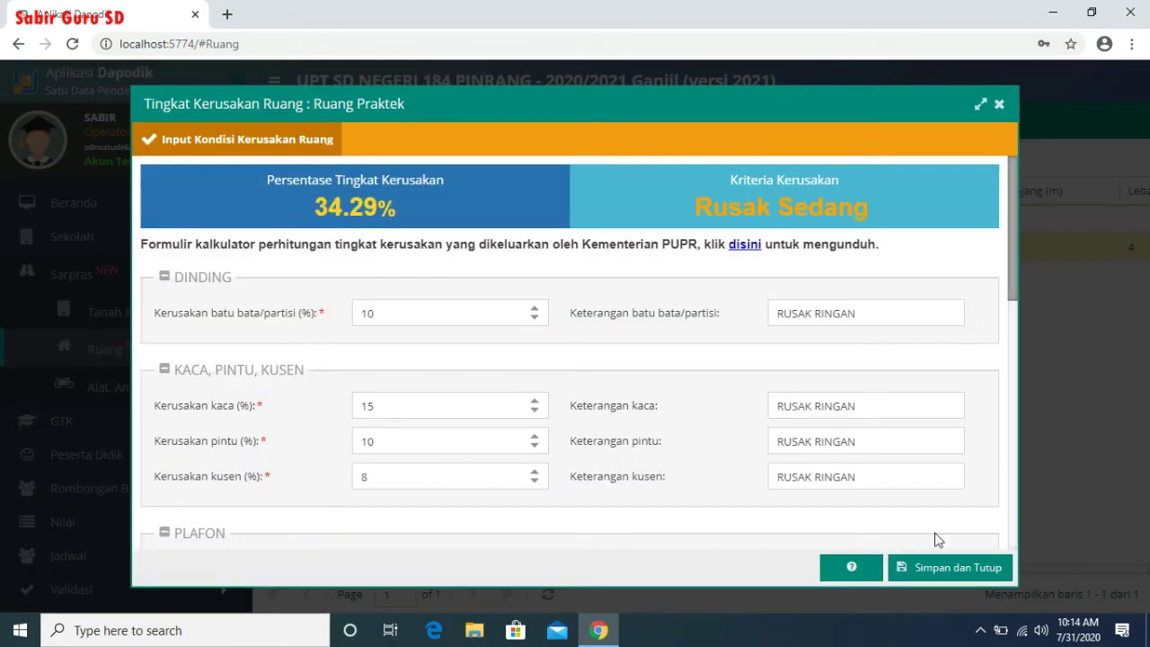
pyautogui.click(981, 573)
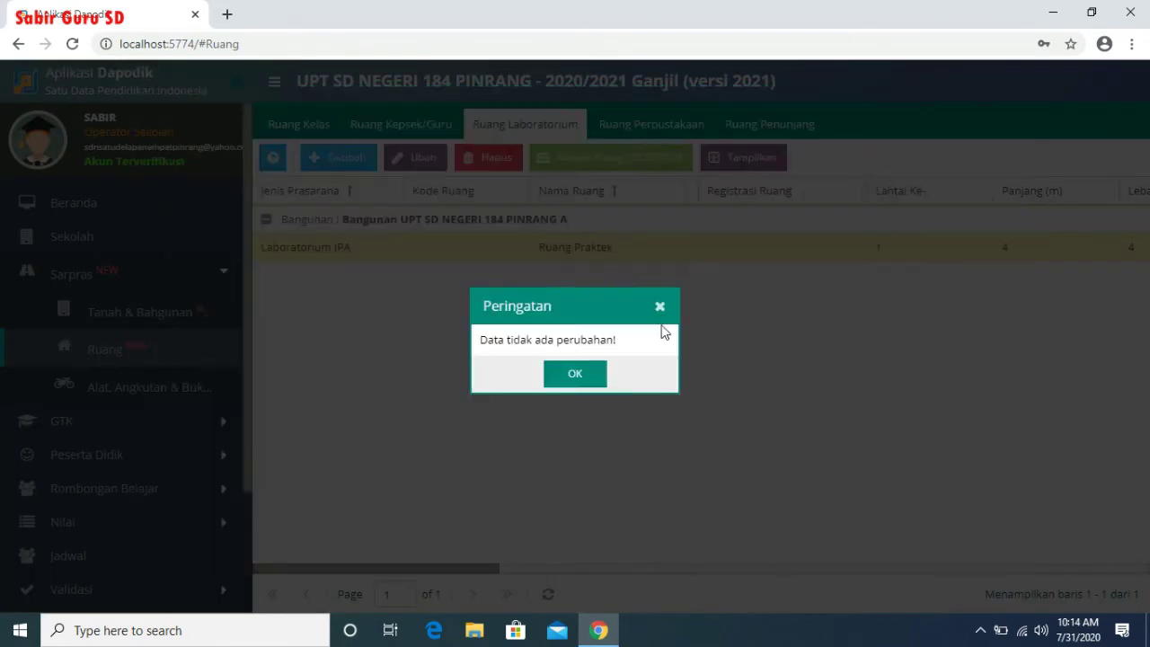
pyautogui.click(568, 376)
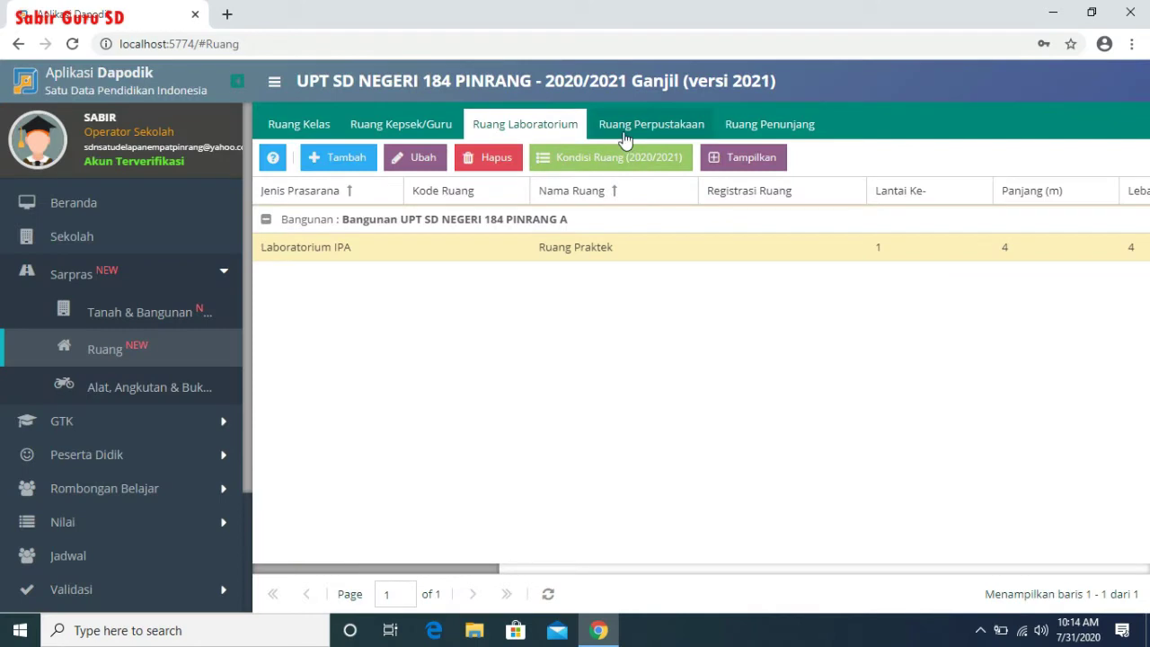
# - Lower Ruang Perpustakaan's glass damage from 10% to 9% and save the form
pyautogui.click(625, 137)
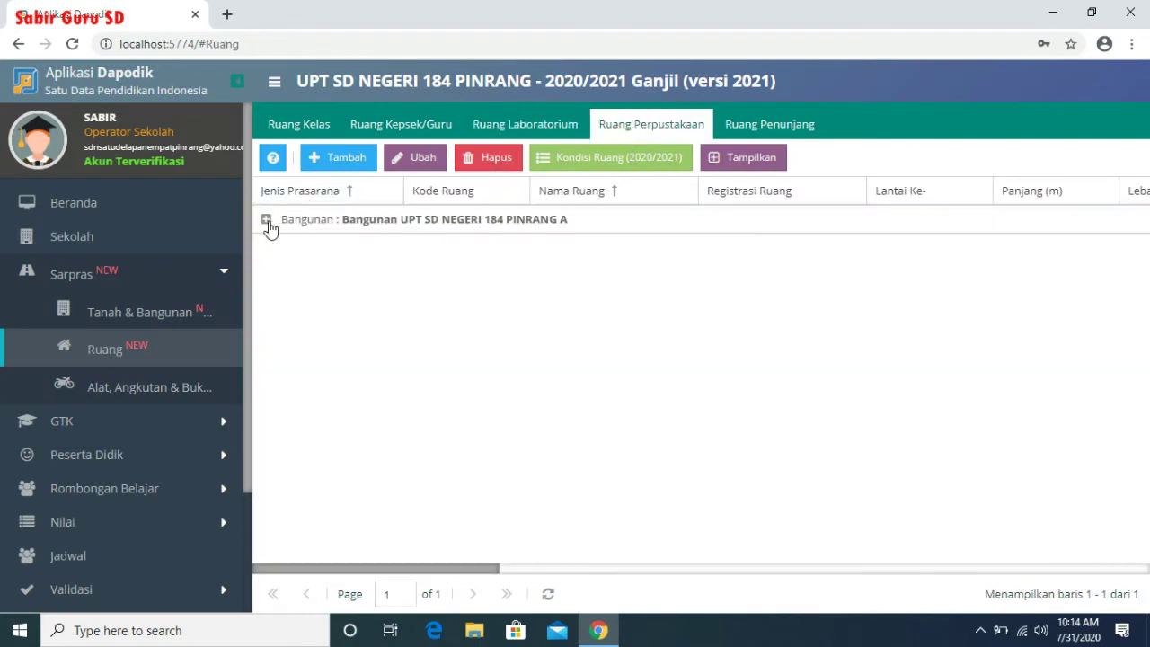
pyautogui.click(266, 221)
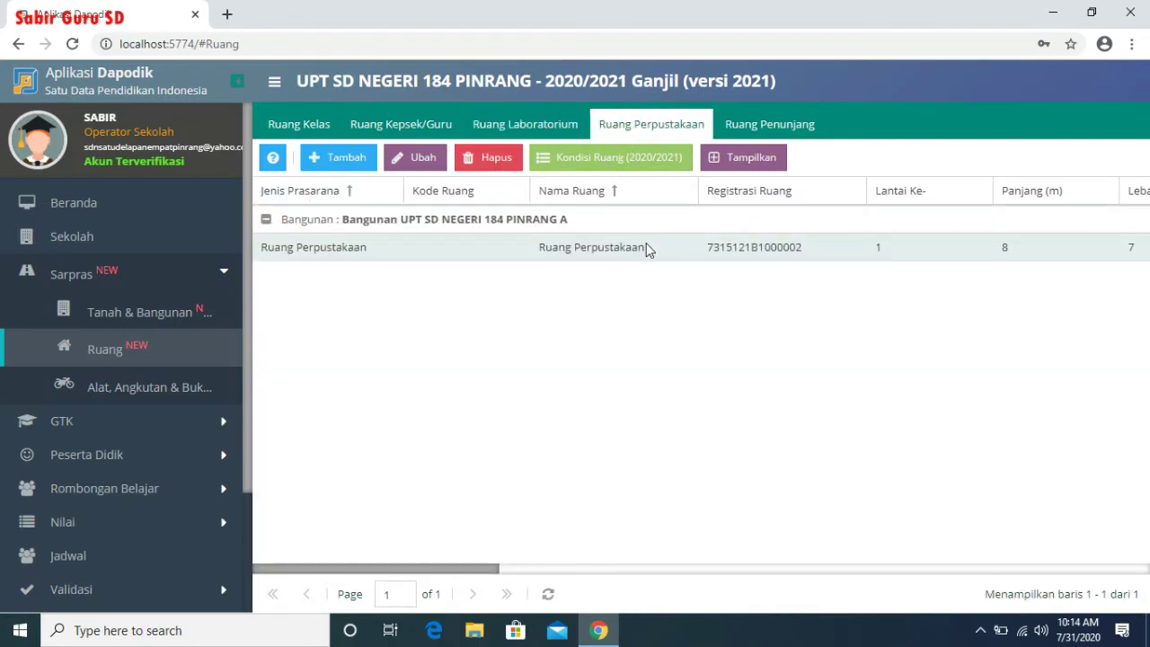
pyautogui.click(647, 247)
pyautogui.click(626, 158)
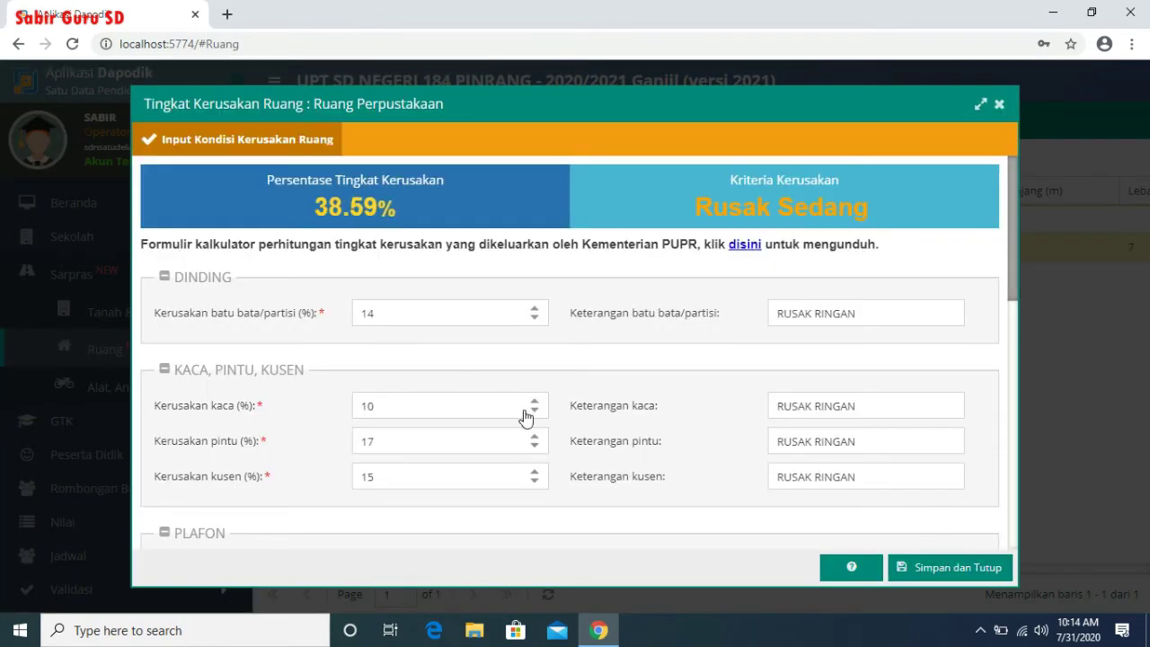
pyautogui.click(535, 412)
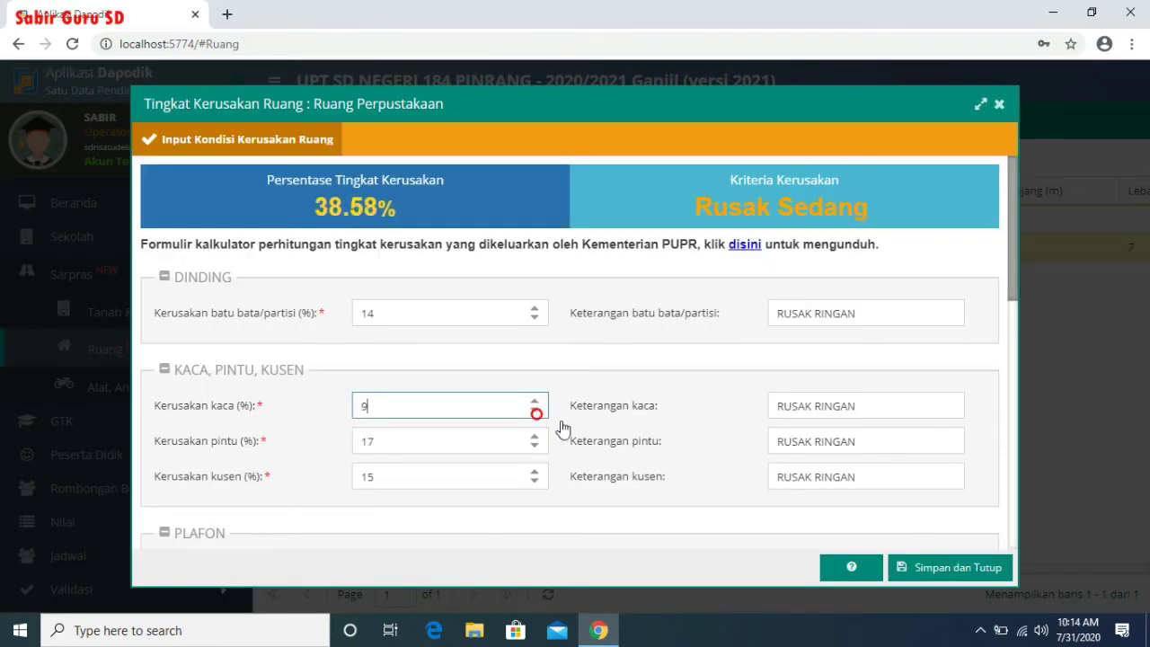
pyautogui.click(945, 569)
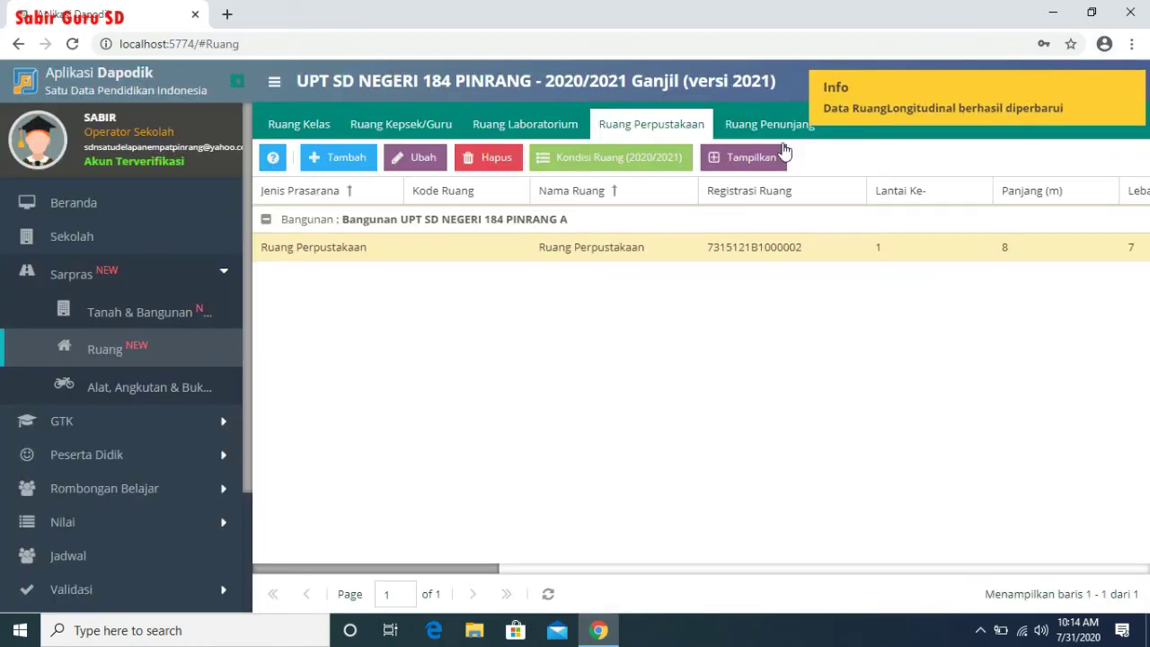
pyautogui.click(760, 128)
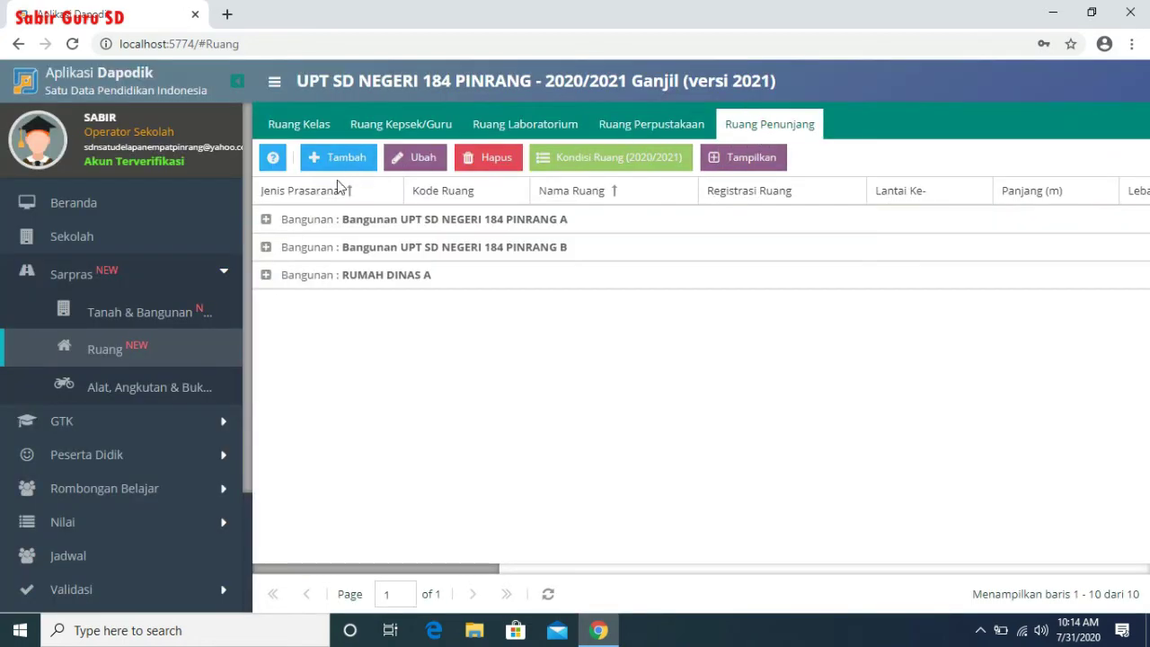
# - Save the Ruang UKS and Gudang damage forms in building A unchanged
pyautogui.click(265, 221)
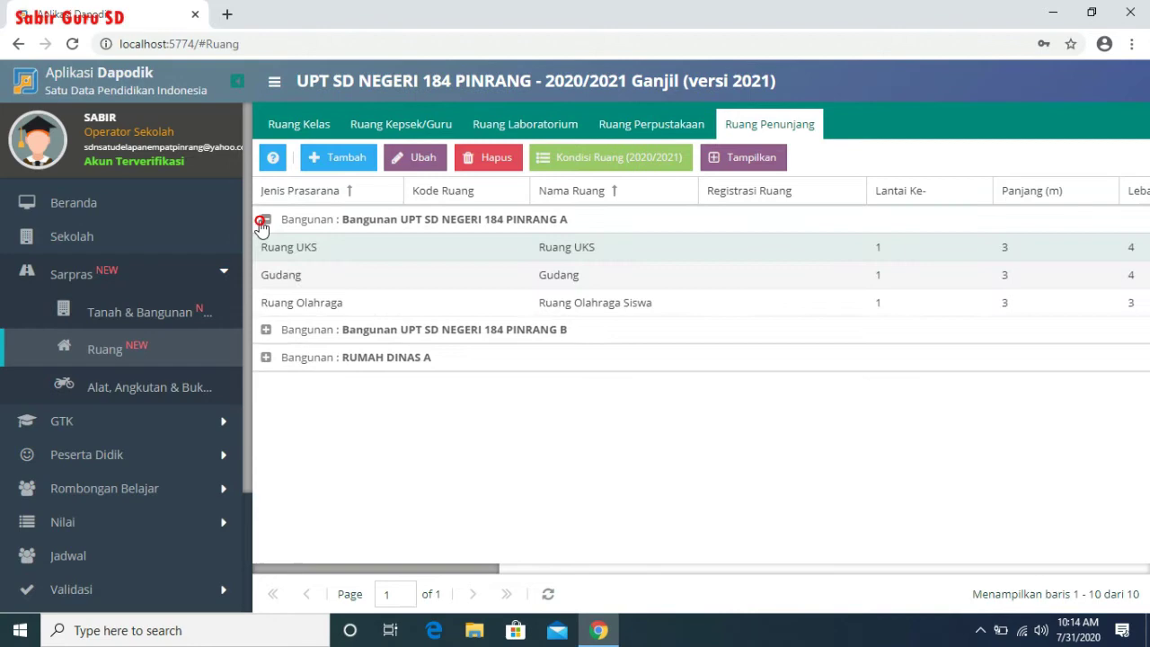
pyautogui.click(561, 249)
pyautogui.click(647, 167)
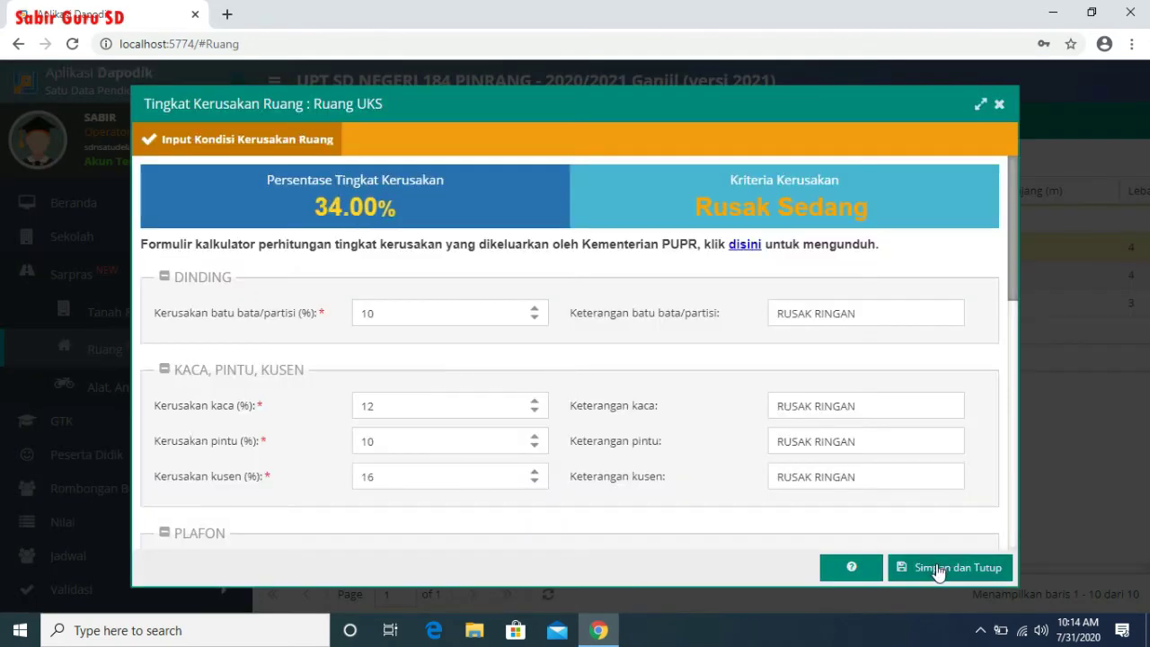
pyautogui.click(938, 569)
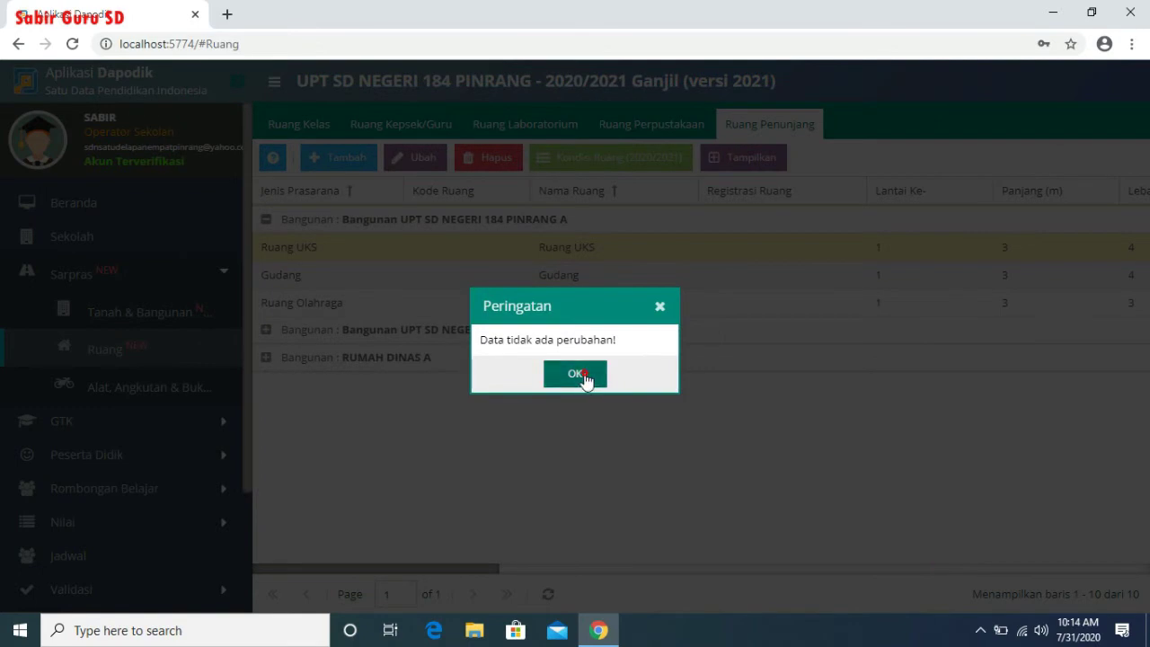
pyautogui.click(581, 375)
pyautogui.click(576, 280)
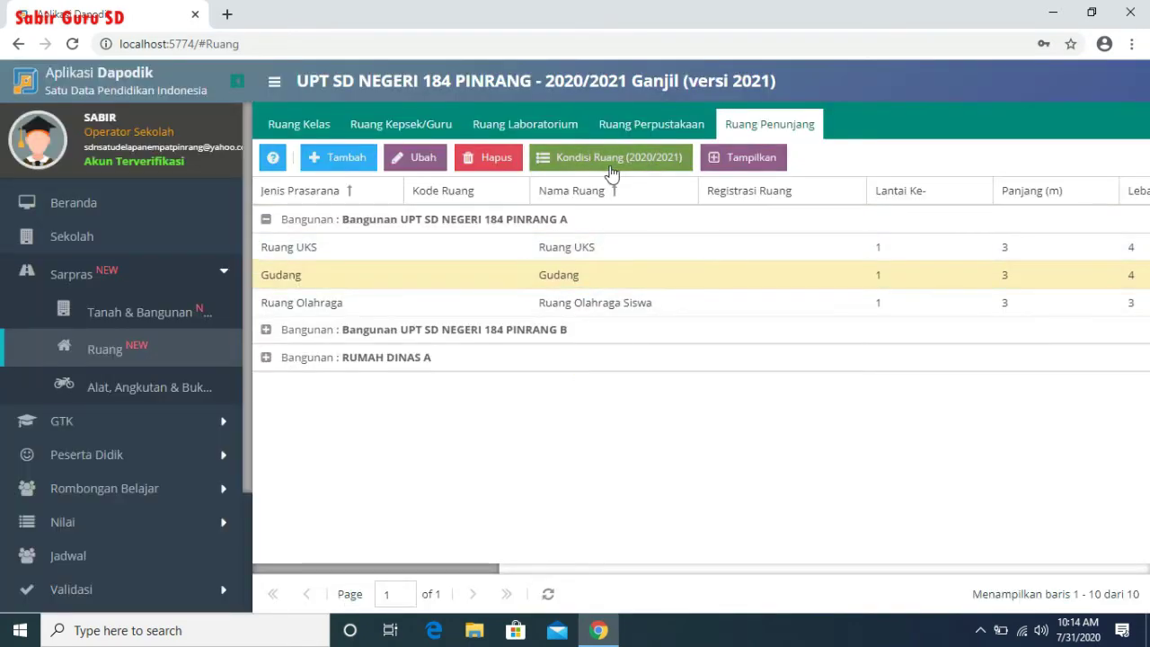
pyautogui.click(610, 167)
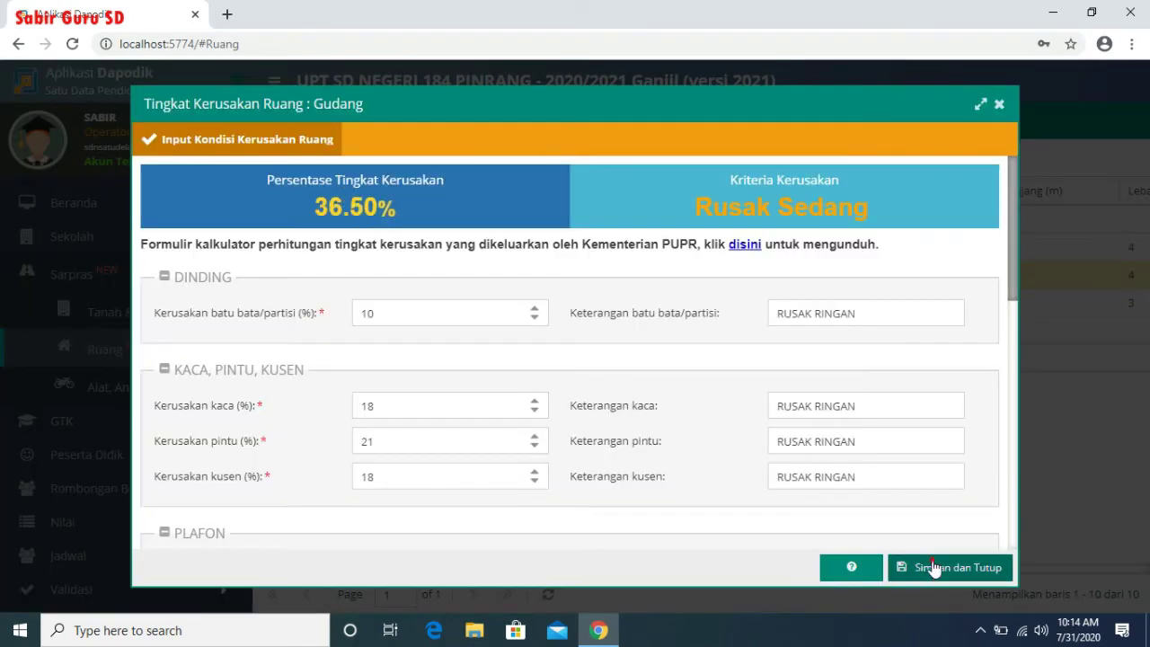
pyautogui.click(931, 561)
pyautogui.click(593, 379)
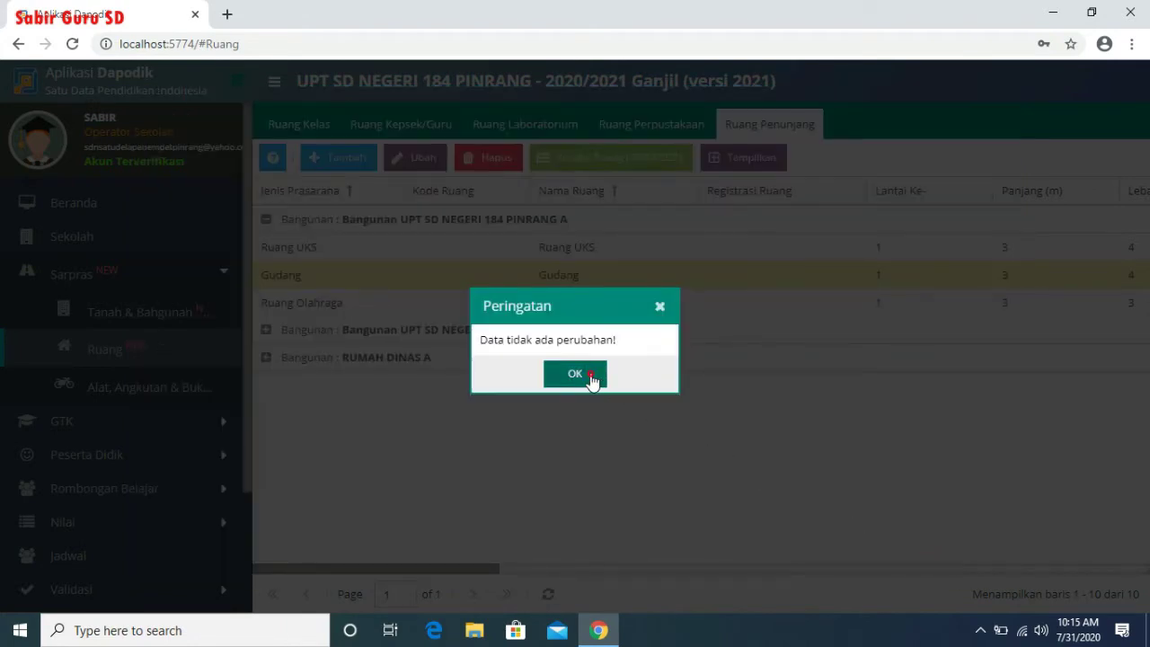
# - Save Ruang Olahraga Siswa's damage form unchanged, then expand building B's rooms
pyautogui.click(552, 306)
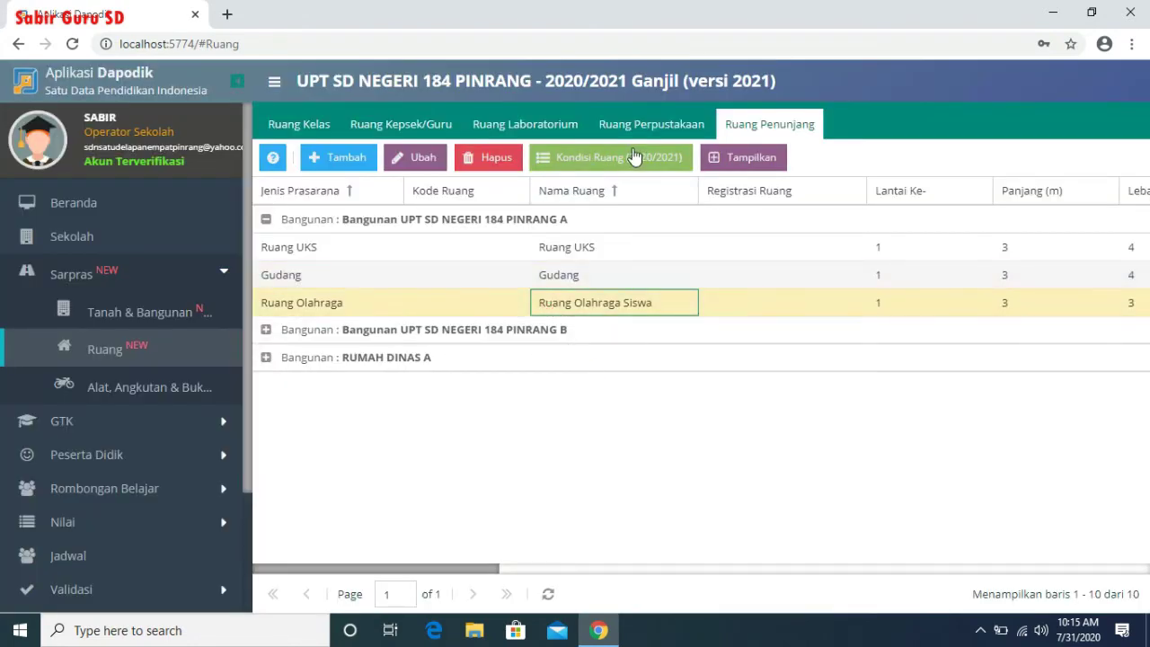
pyautogui.click(633, 155)
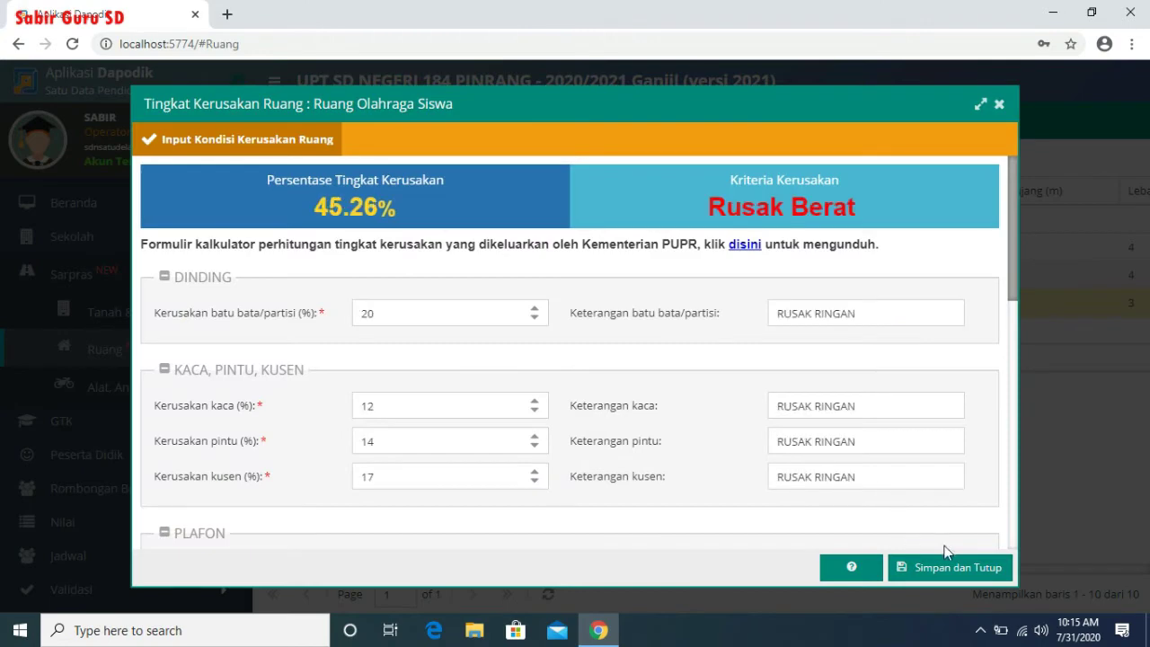
pyautogui.click(952, 565)
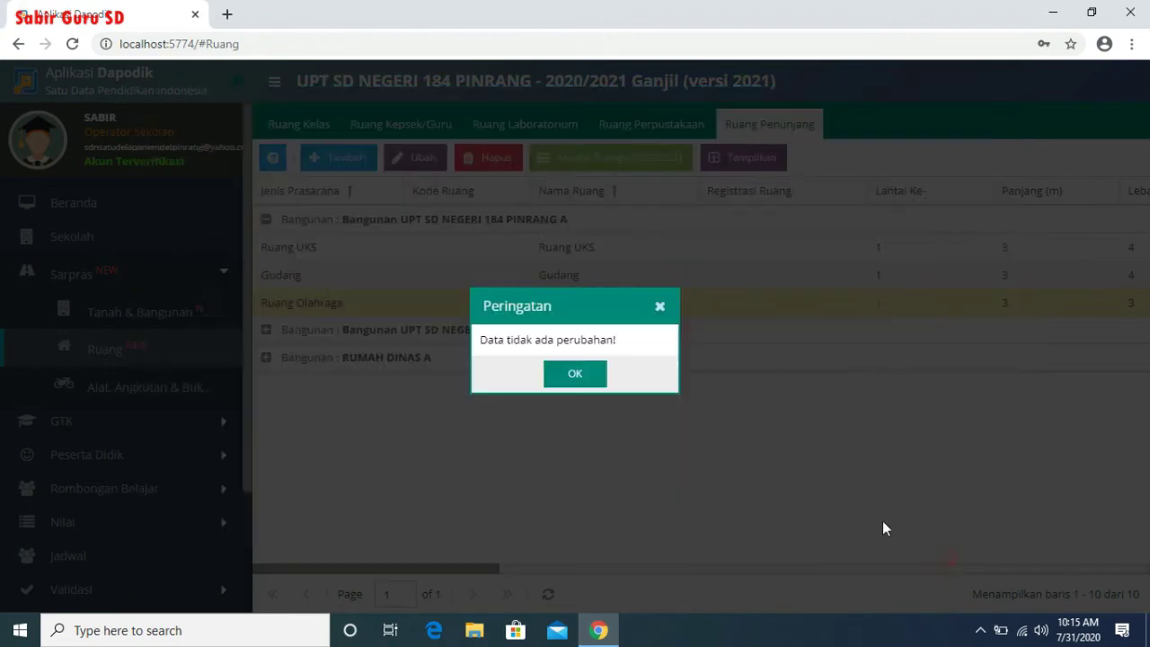
pyautogui.click(592, 385)
pyautogui.click(266, 329)
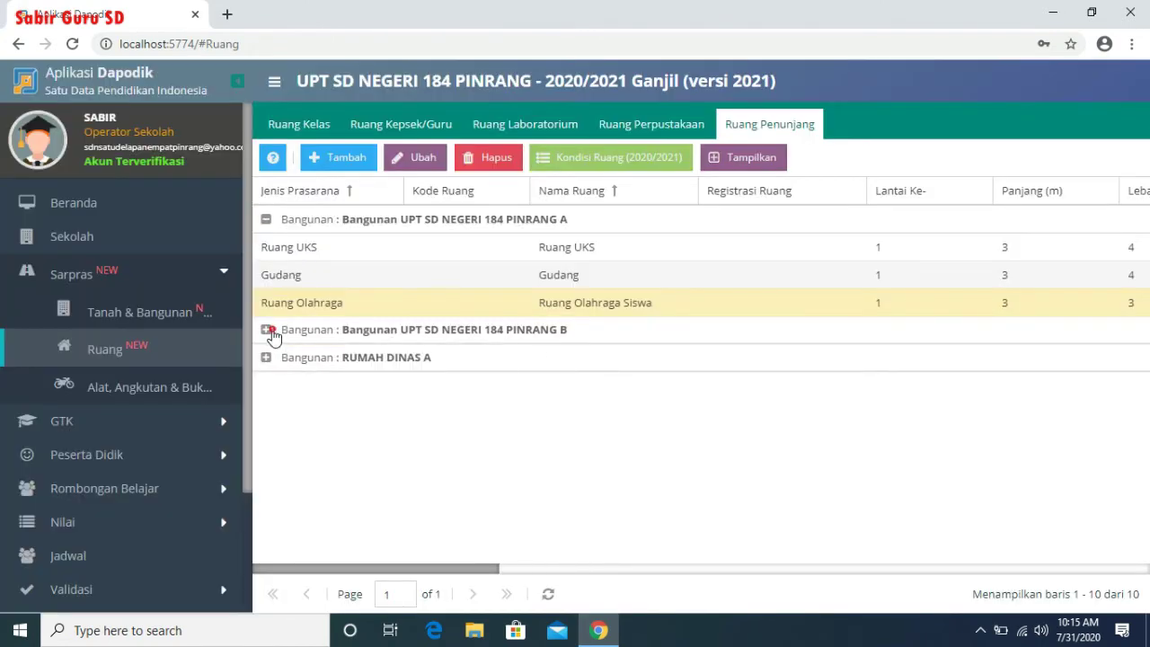
# - Check Ruang TU's damage condition form and close it unchanged, dismissing the no-changes warning
pyautogui.click(543, 359)
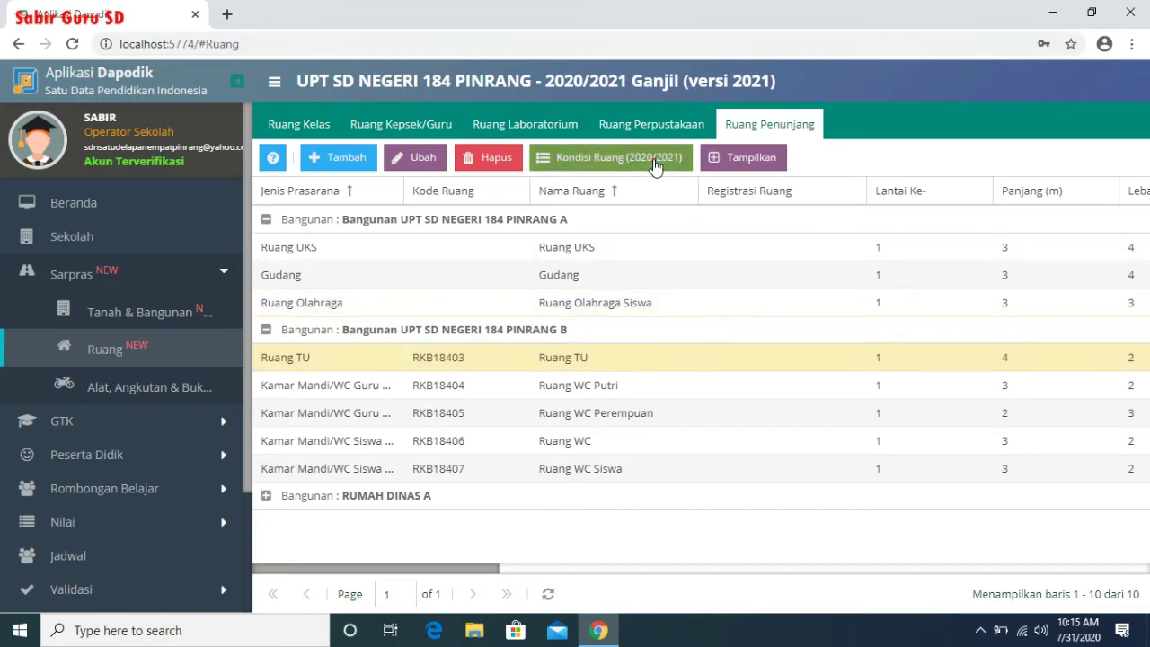
pyautogui.click(655, 160)
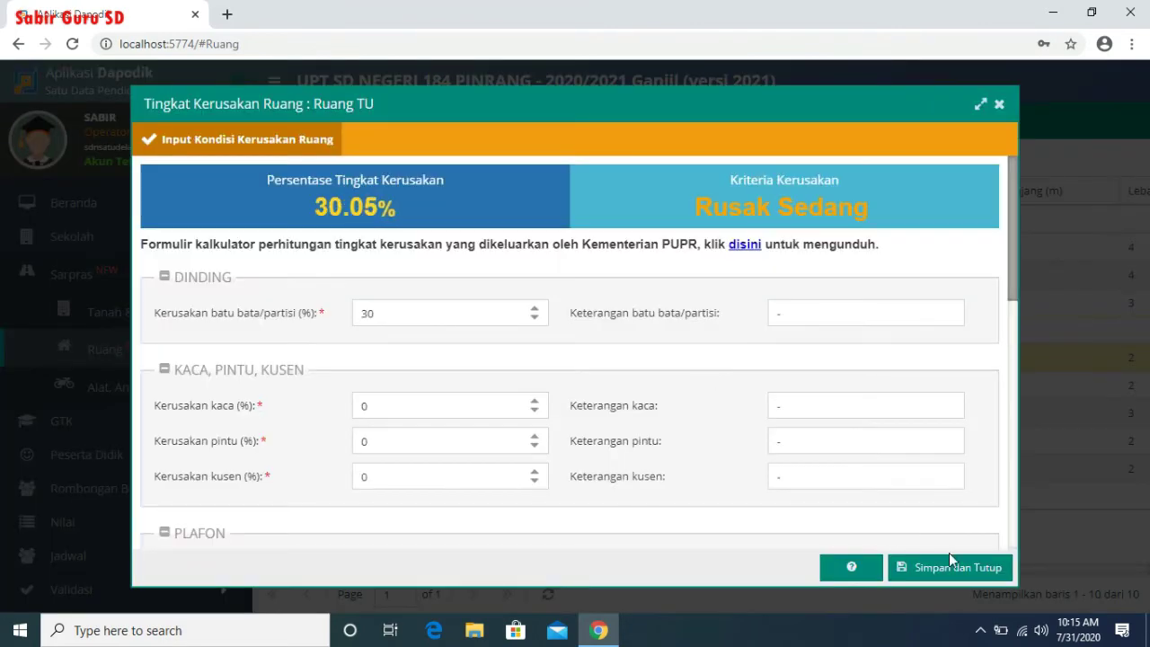
pyautogui.click(950, 569)
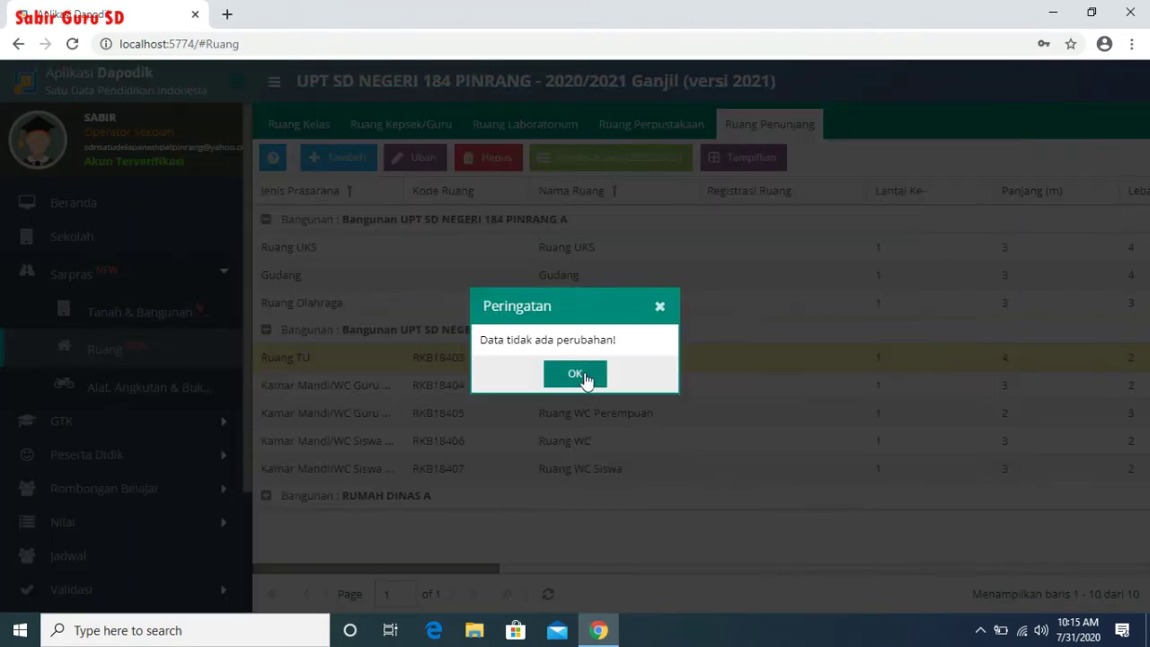
pyautogui.click(584, 378)
# - Open Ruang WC Putri's damage form and enter RUSAK BERAT as the wall damage note
pyautogui.click(620, 388)
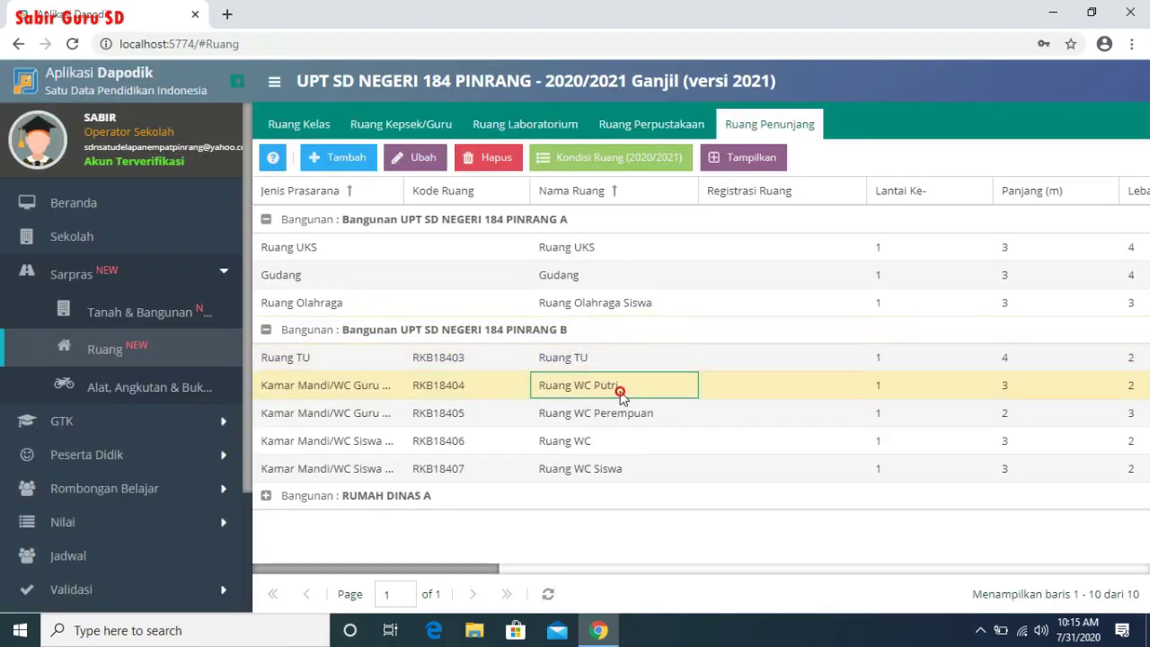
pyautogui.click(608, 165)
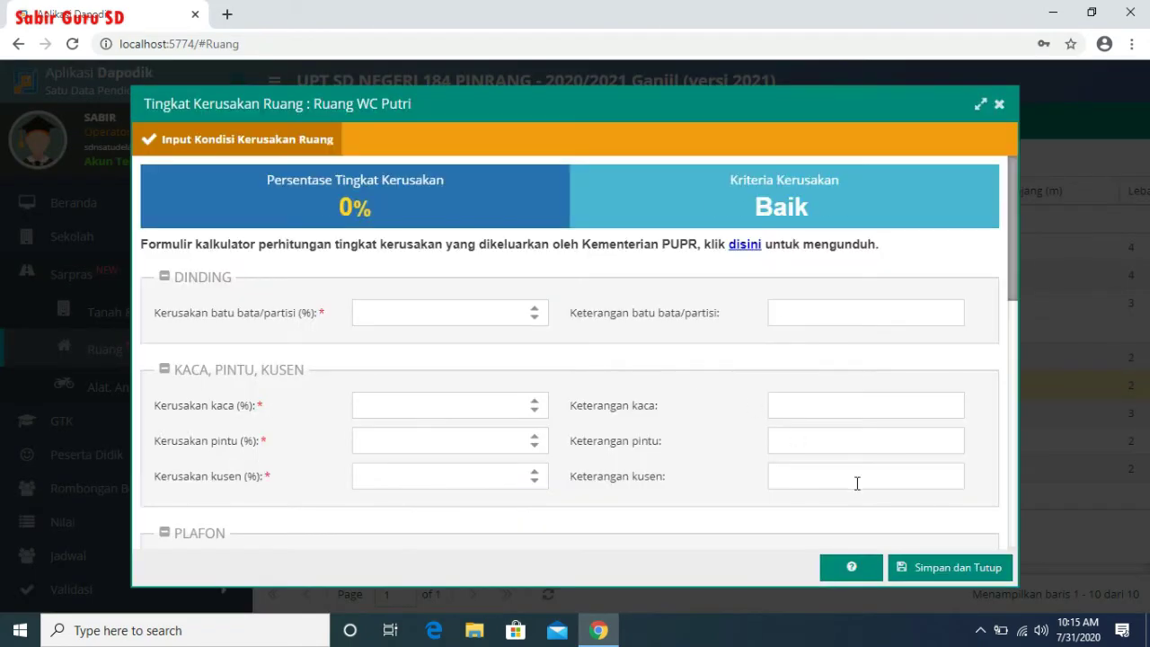
pyautogui.doubleClick(821, 311)
pyautogui.write('r')
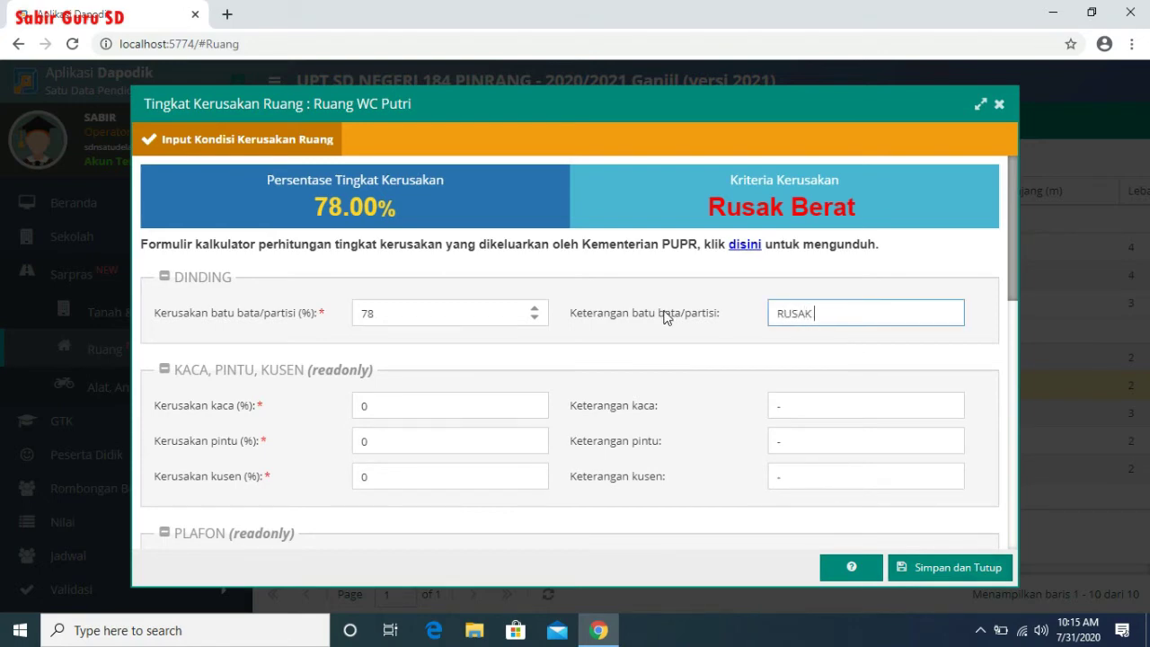
# - Copy RUSAK BERAT into the glass, door and frame damage notes
pyautogui.hotkey('ctrl', 'a')
pyautogui.hotkey('ctrl', 'c')
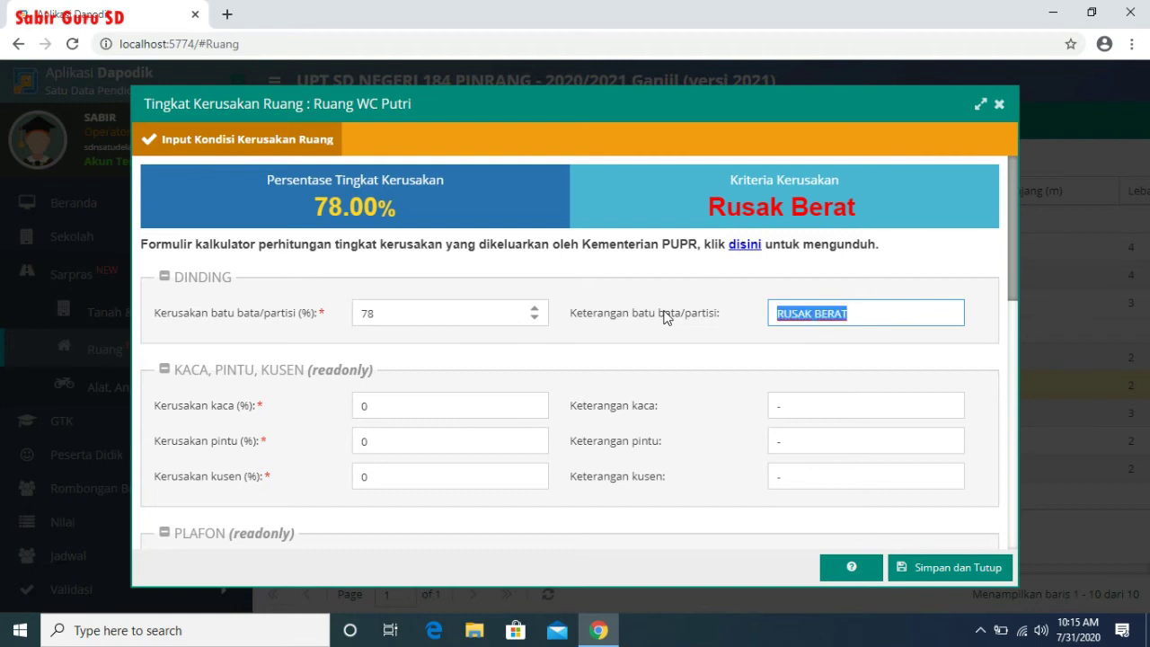
pyautogui.press('Tab')
pyautogui.press('Tab')
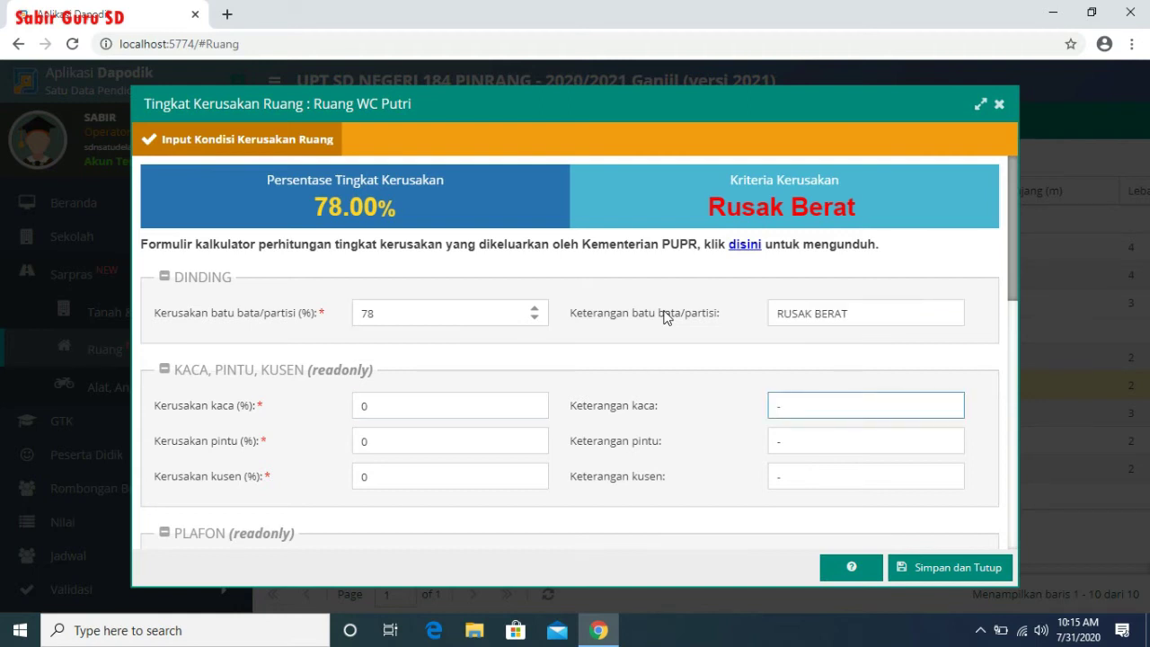
pyautogui.hotkey('ctrl', 'v')
pyautogui.press('Tab')
pyautogui.press('Tab')
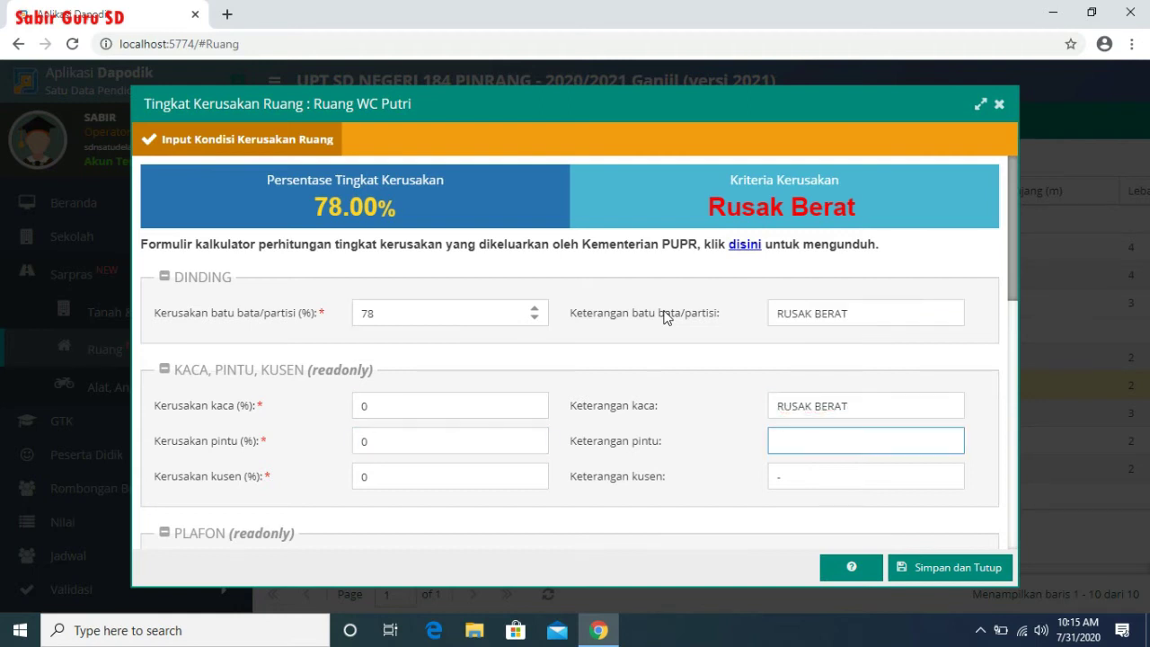
pyautogui.hotkey('ctrl', 'v')
pyautogui.press('Tab')
pyautogui.press('Tab')
pyautogui.hotkey('ctrl', 'v')
pyautogui.press('Tab')
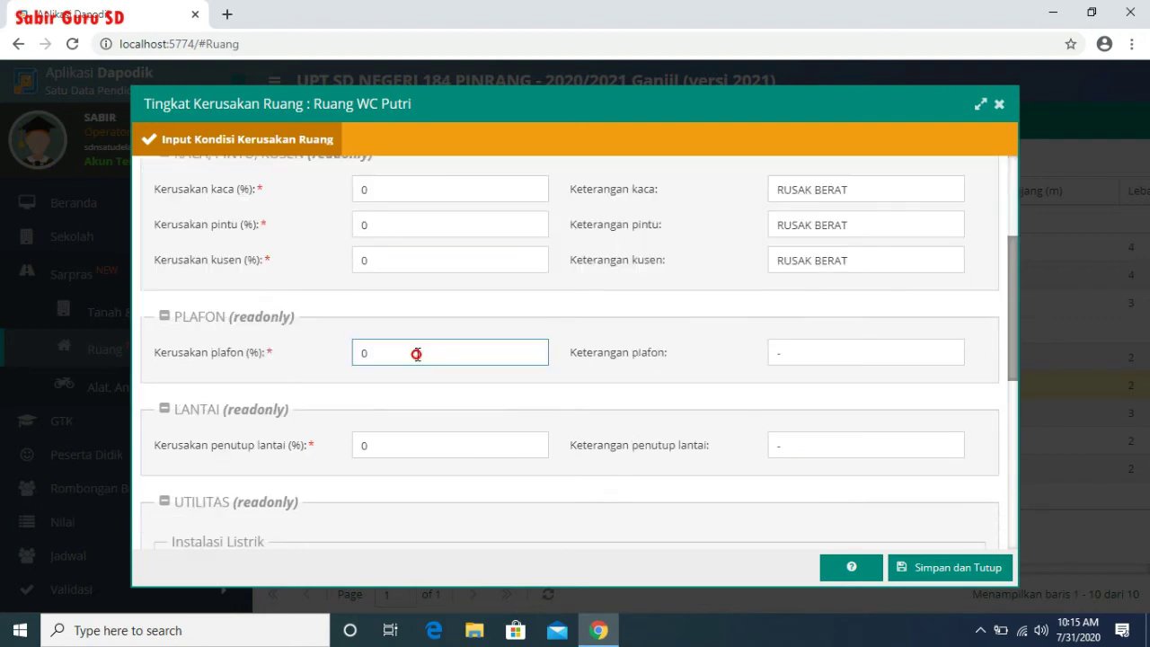
# - Paste RUSAK BERAT into the ceiling and floor covering notes and check the electrical classification
pyautogui.doubleClick(796, 349)
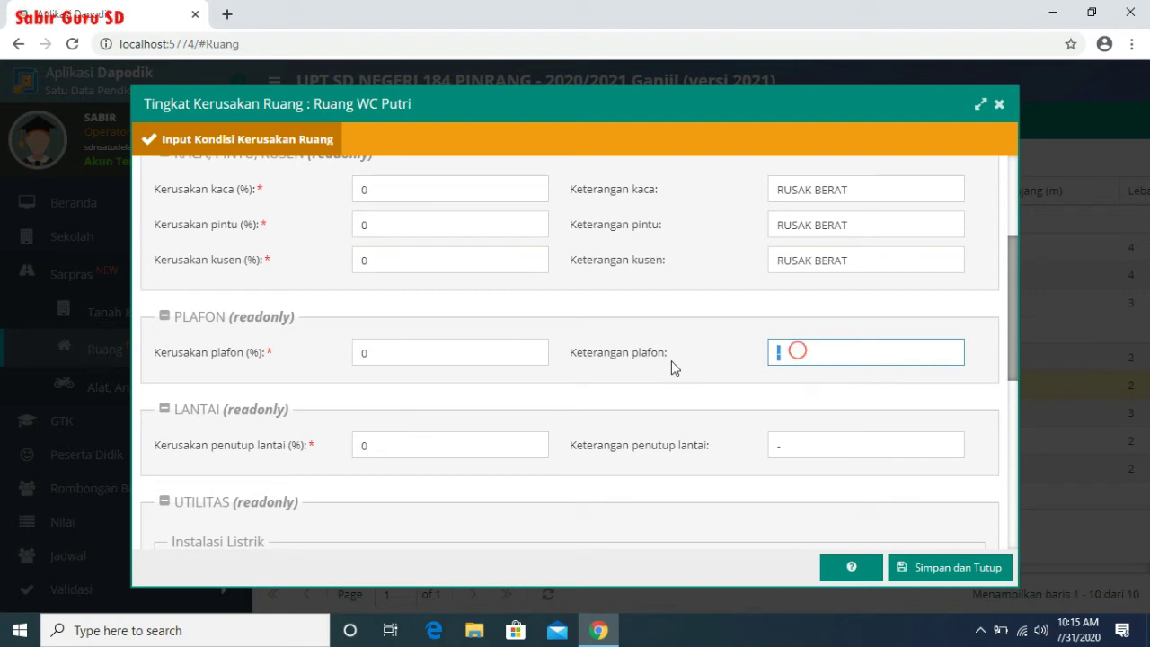
pyautogui.hotkey('ctrl', 'v')
pyautogui.doubleClick(828, 441)
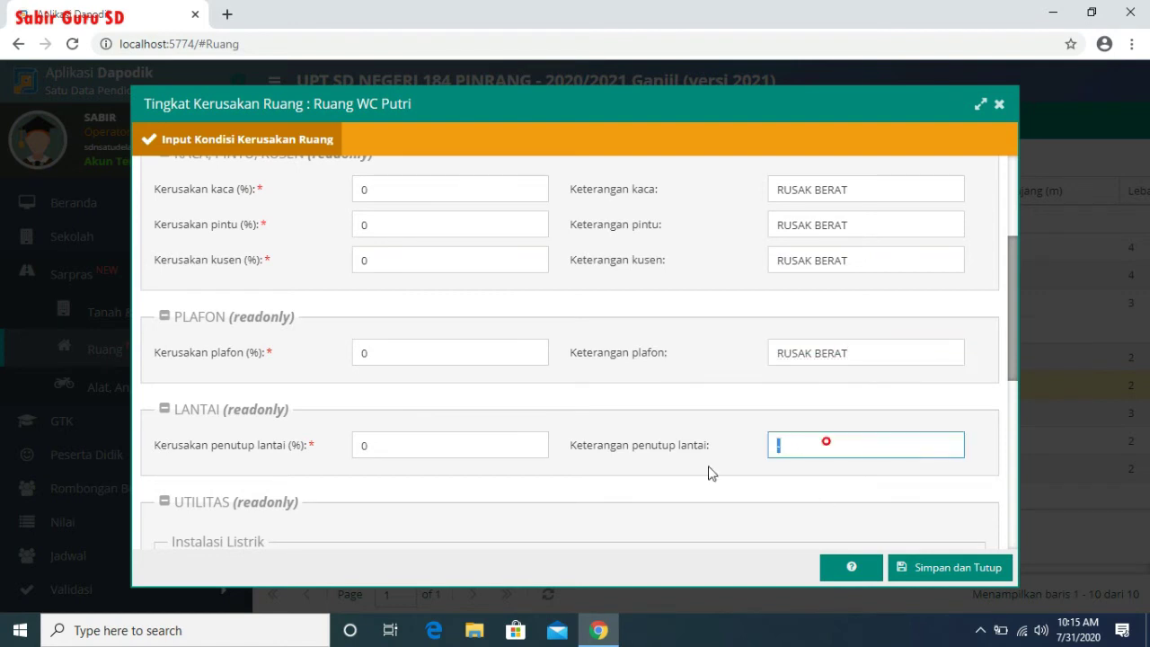
pyautogui.hotkey('ctrl', 'v')
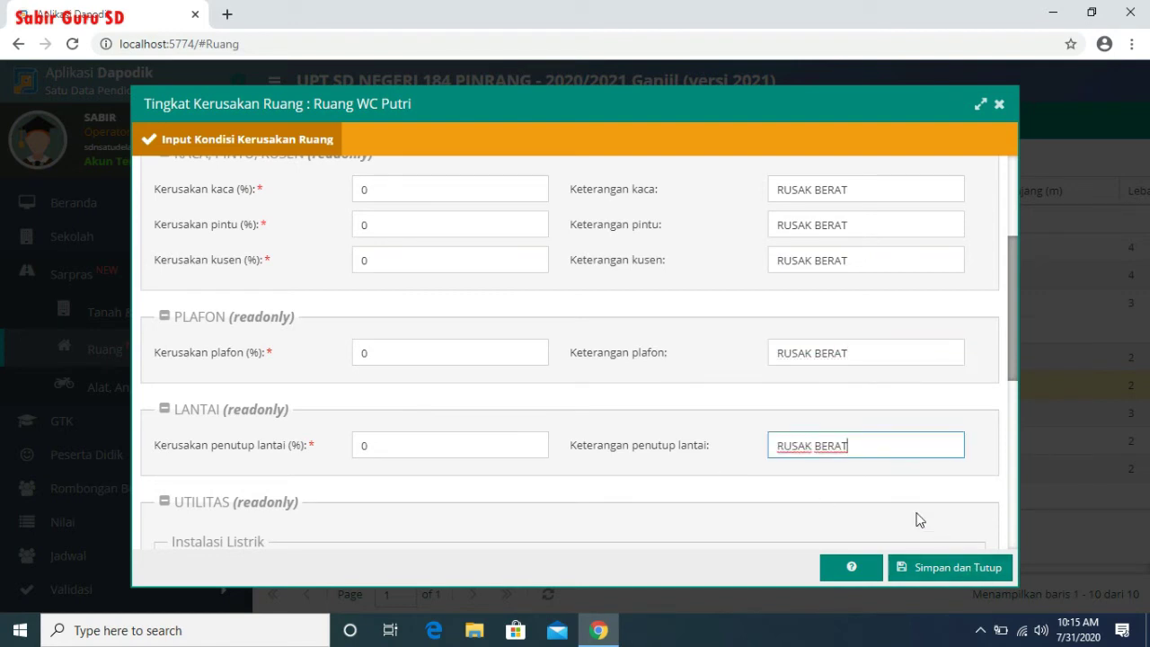
pyautogui.press('Tab')
pyautogui.press('Tab')
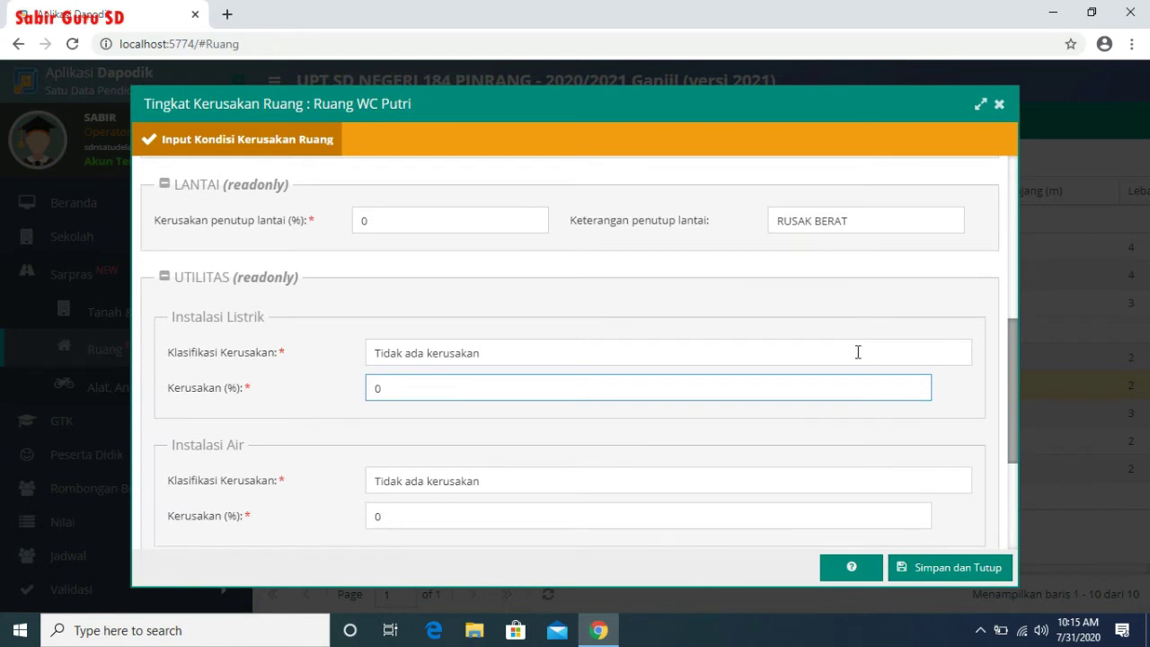
pyautogui.click(857, 352)
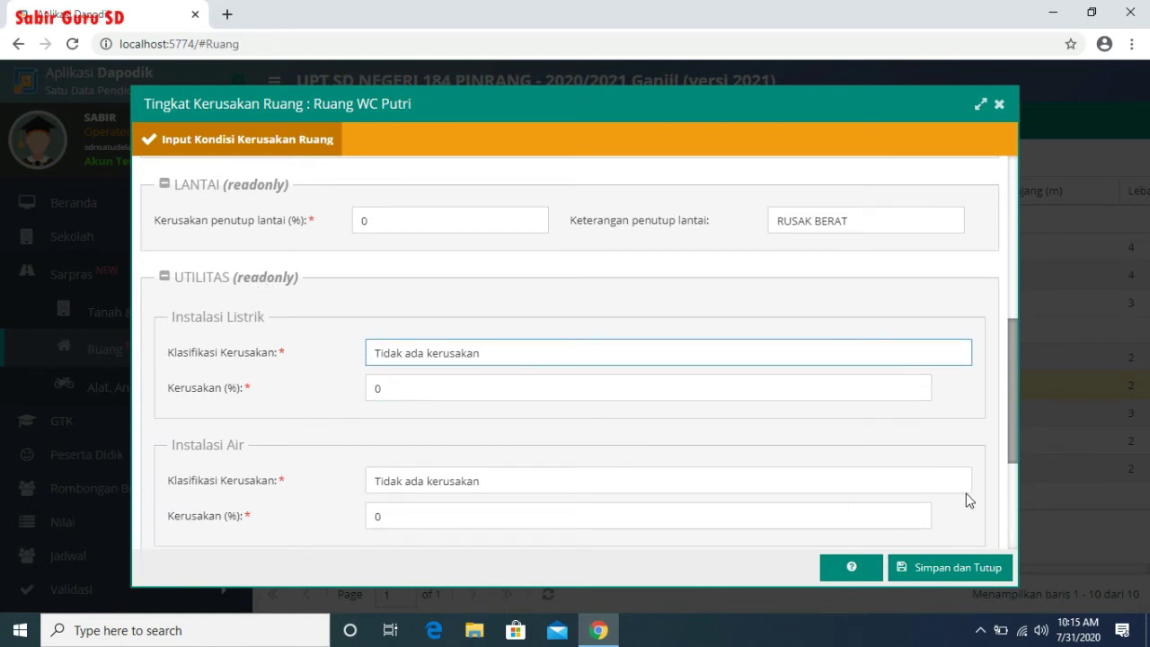
# - Set the drainage and ceiling, wall, frame/door finishing notes to RUSAK BERAT and save Ruang WC Putri
pyautogui.press('Tab')
pyautogui.press('Tab')
pyautogui.press('Tab')
pyautogui.press('Tab')
pyautogui.press('Tab')
pyautogui.press('Tab')
pyautogui.press('Tab')
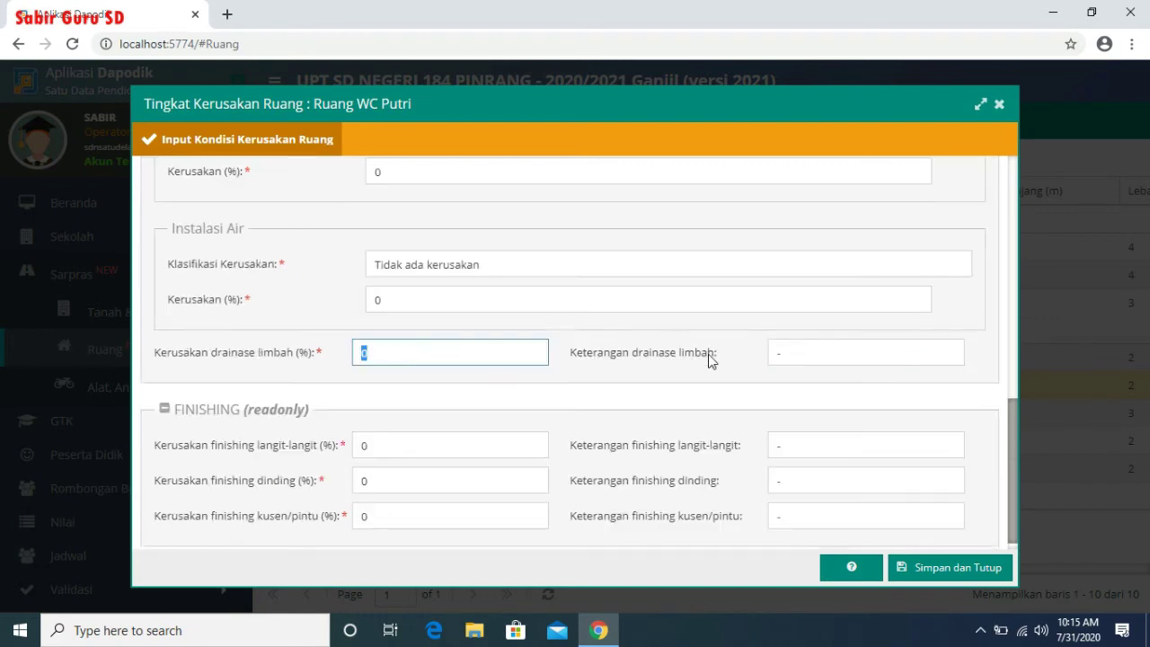
pyautogui.click(789, 363)
pyautogui.write('RUSAK BERAT')
pyautogui.click(827, 449)
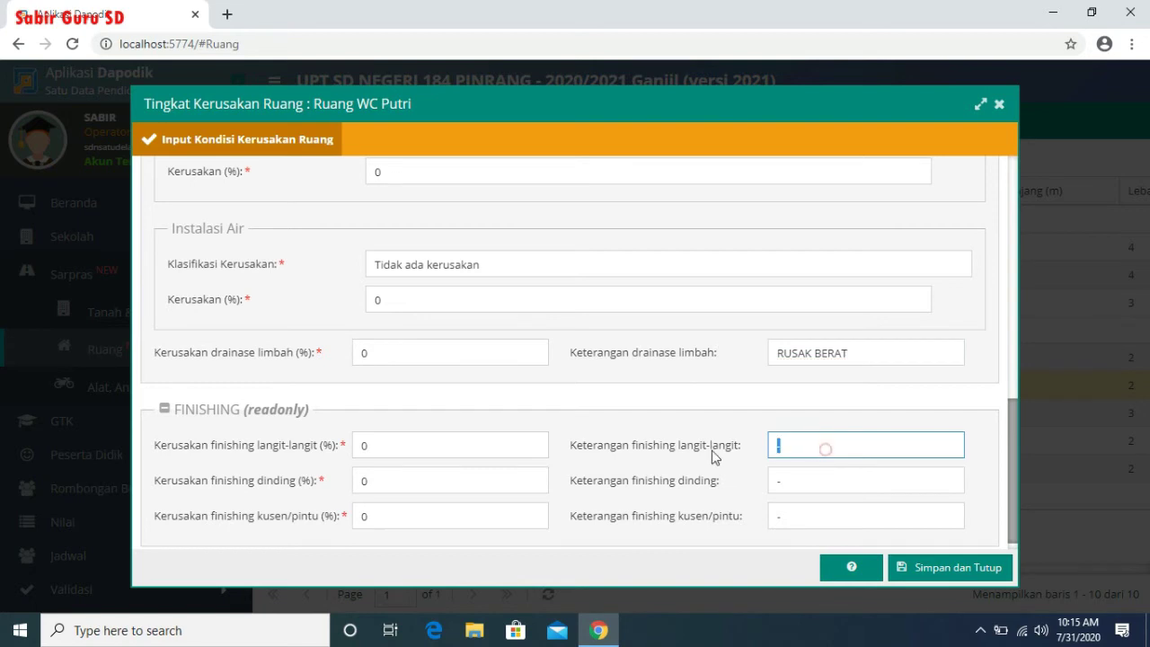
pyautogui.hotkey('ctrl', 'v')
pyautogui.click(837, 485)
pyautogui.hotkey('ctrl', 'v')
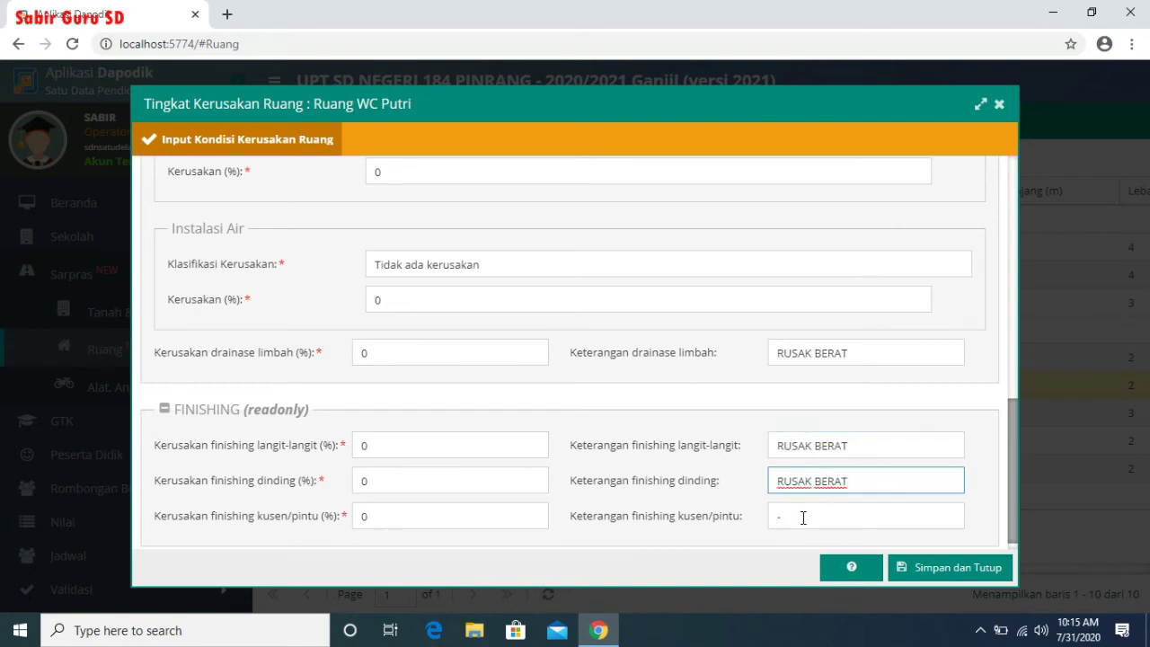
pyautogui.click(800, 515)
pyautogui.hotkey('ctrl', 'v')
pyautogui.click(953, 569)
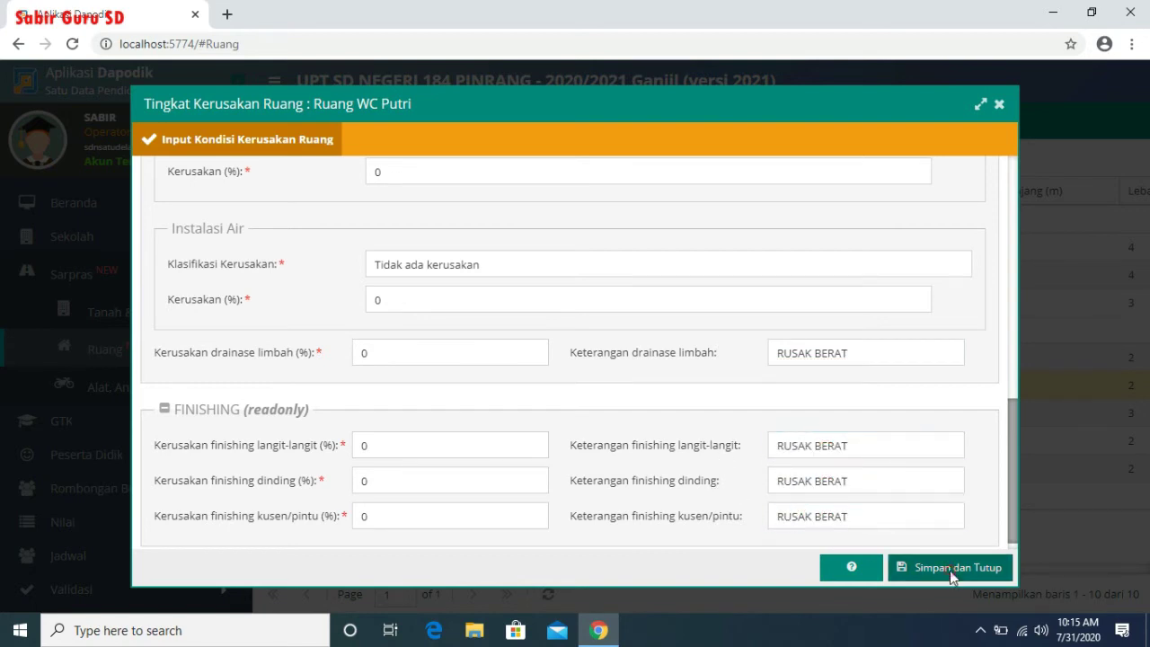
pyautogui.click(591, 410)
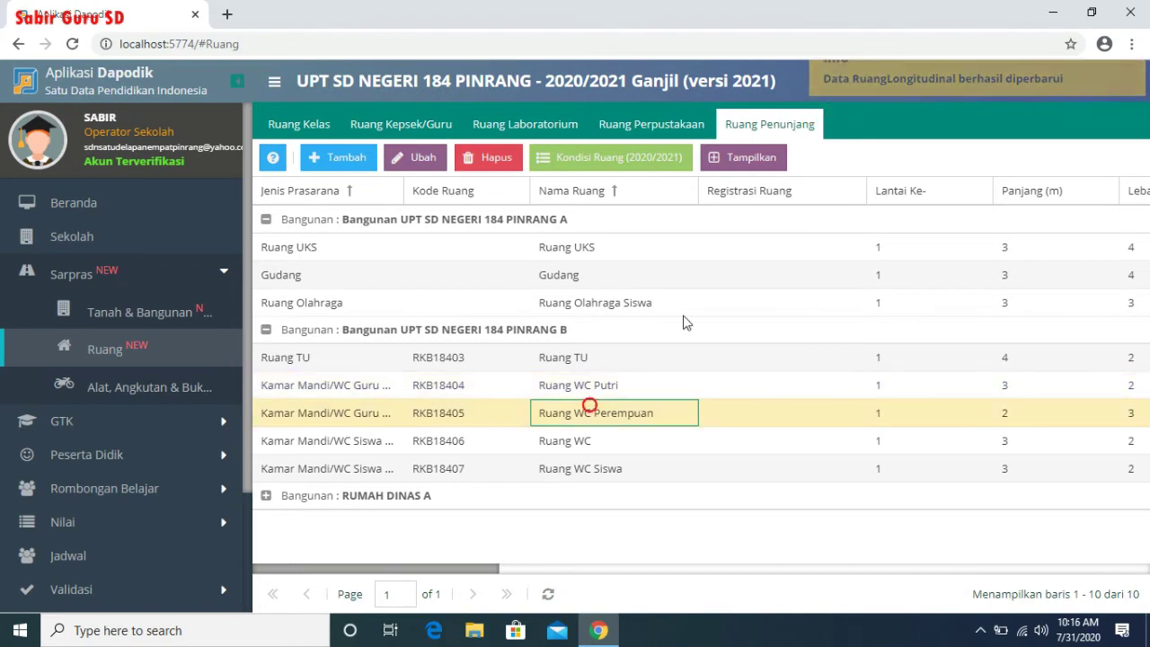
# - Check the Ruang WC Perempuan and Ruang WC damage forms, closing both unchanged
pyautogui.click(634, 164)
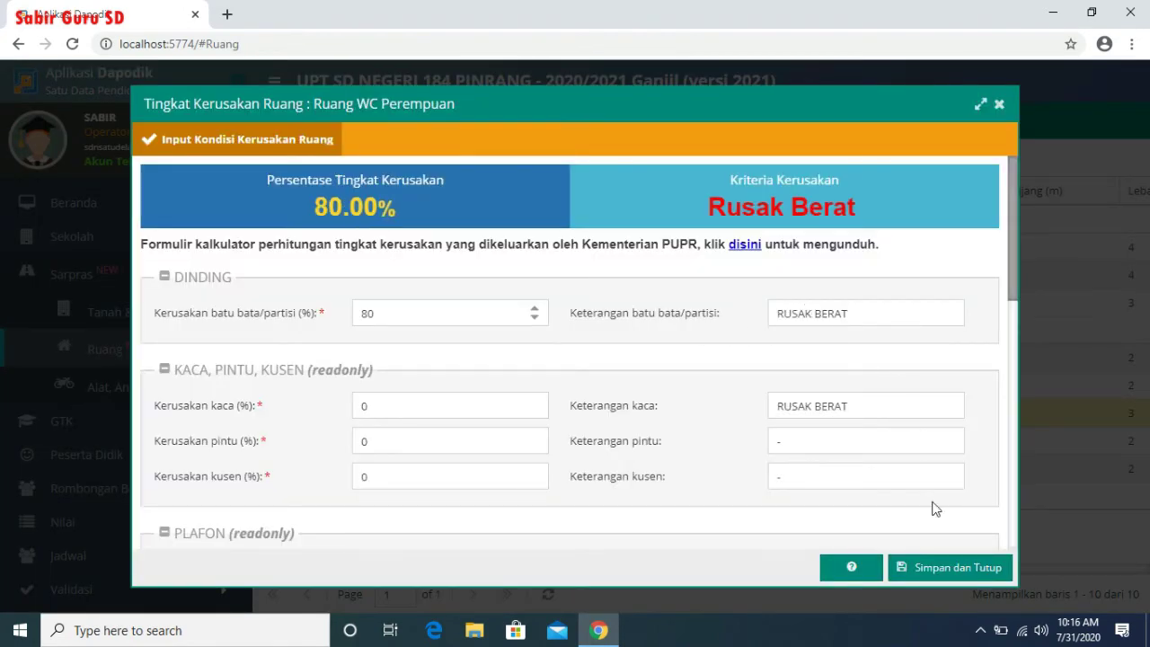
pyautogui.click(955, 568)
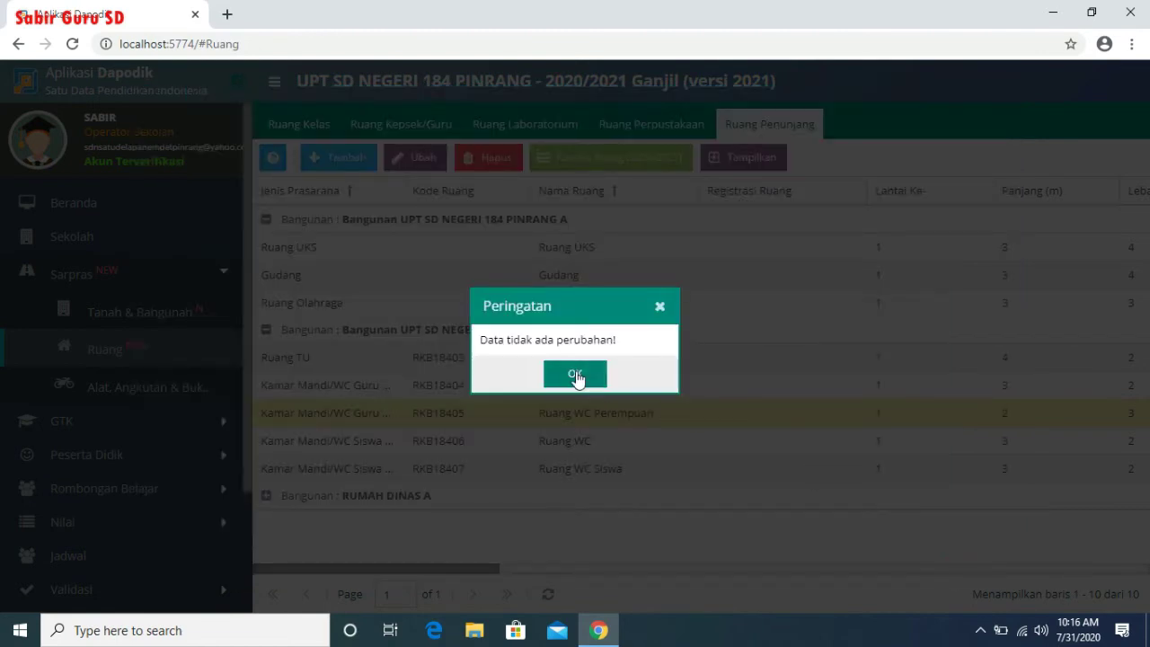
pyautogui.click(576, 377)
pyautogui.click(600, 438)
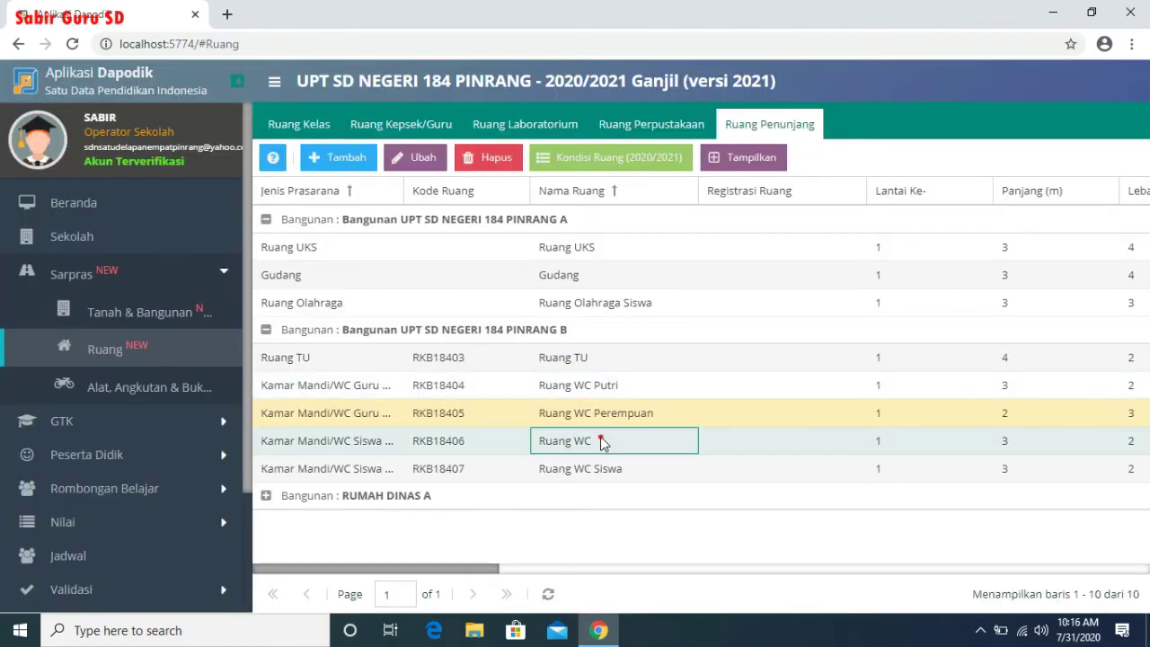
pyautogui.click(641, 156)
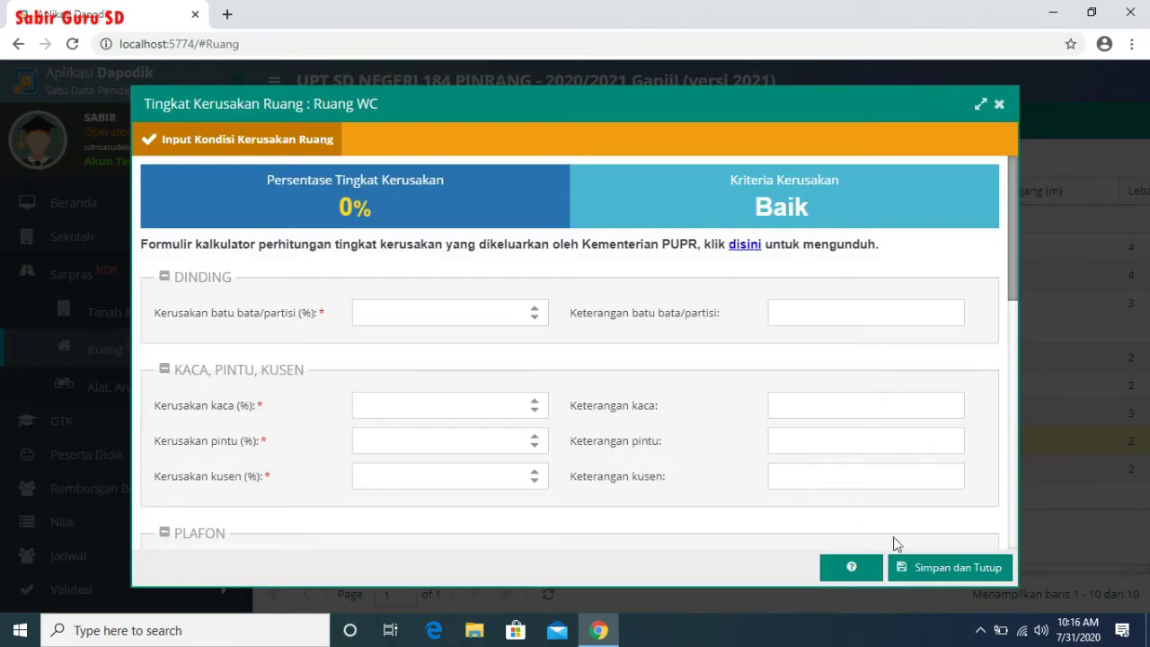
pyautogui.click(968, 572)
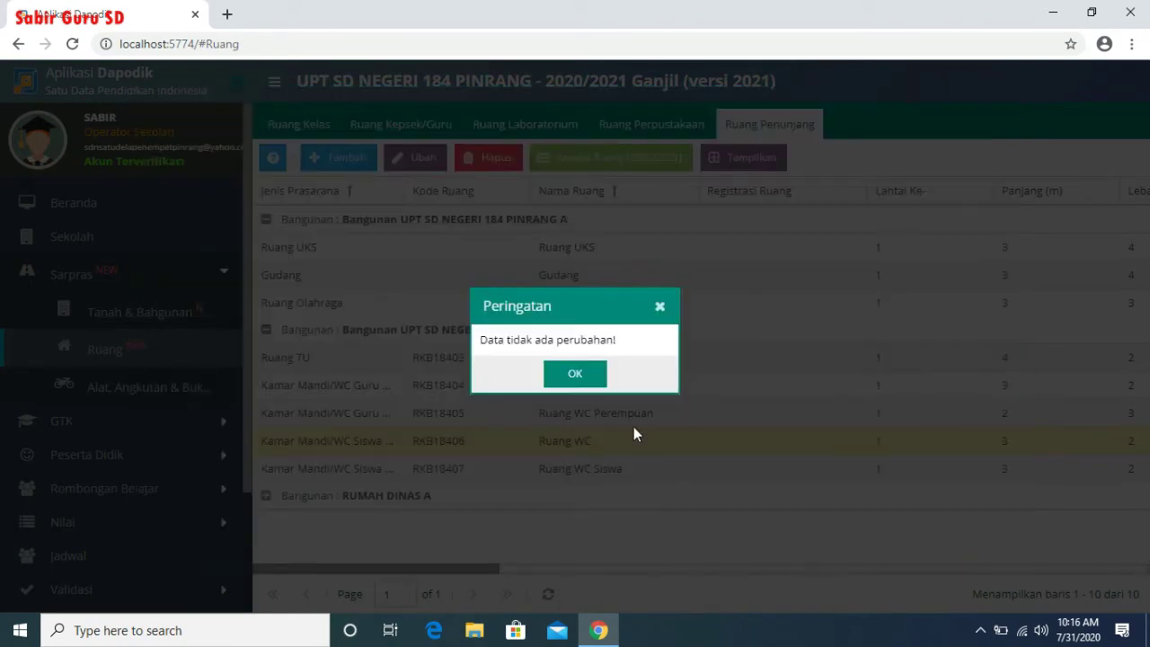
pyautogui.click(575, 376)
# - Paste RUSAK BERAT into Ruang WC Siswa's wall, glass, door and frame notes and save the form
pyautogui.click(593, 472)
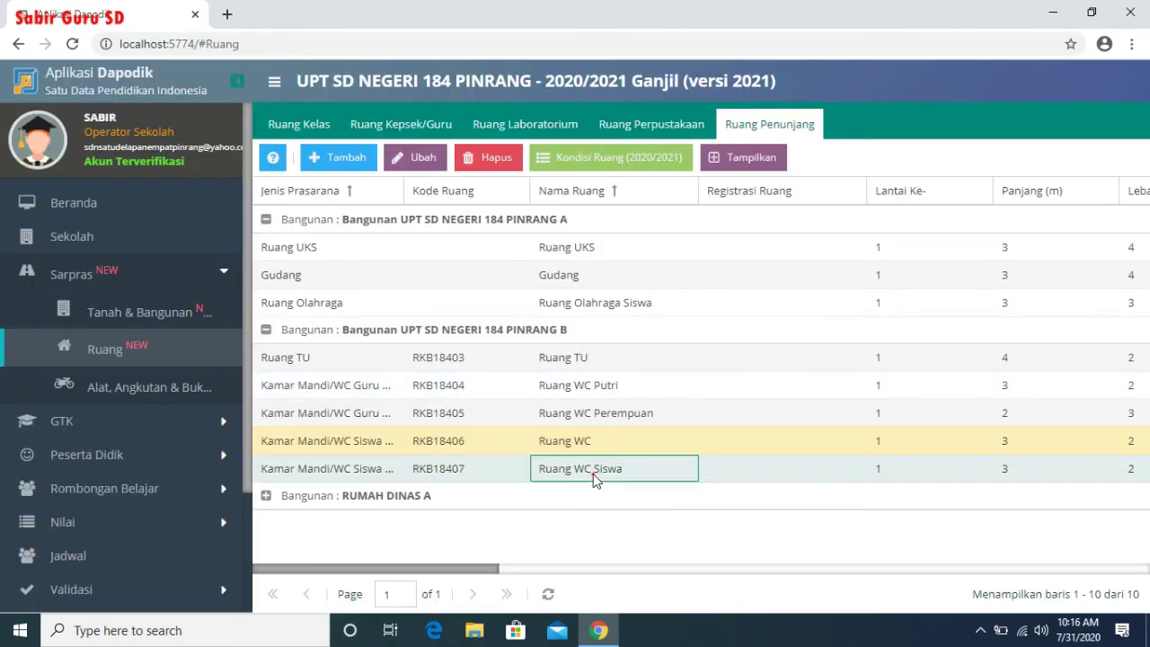
pyautogui.click(584, 160)
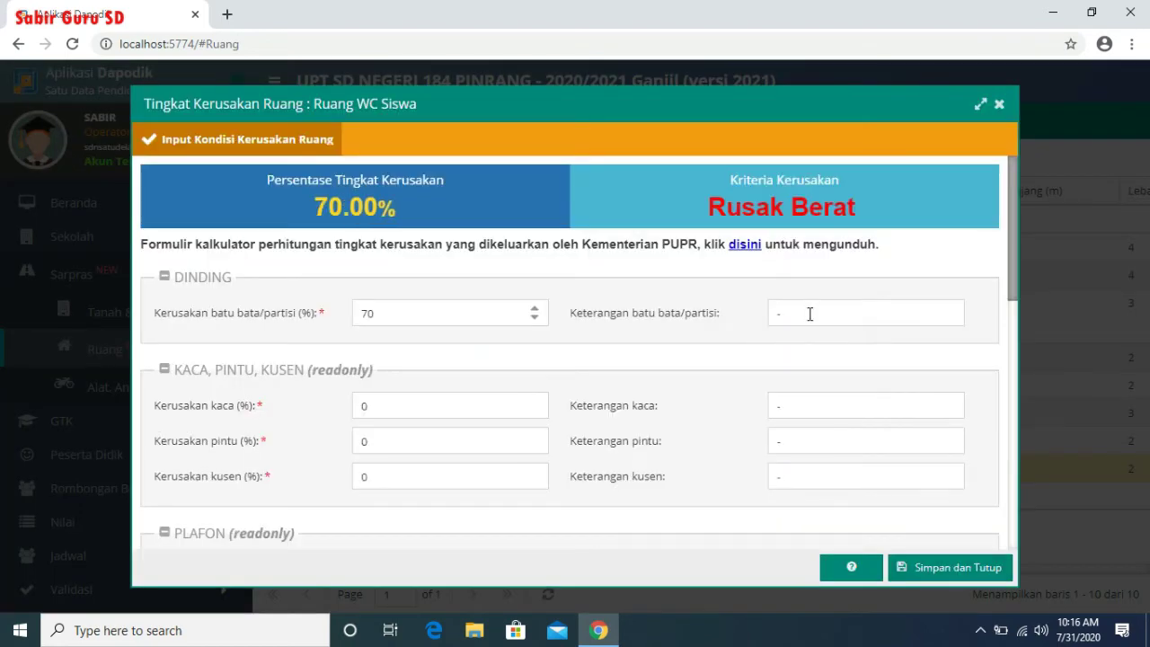
pyautogui.doubleClick(810, 314)
pyautogui.write('RUSAK BERAT')
pyautogui.doubleClick(816, 409)
pyautogui.write('RUSAK BERAT')
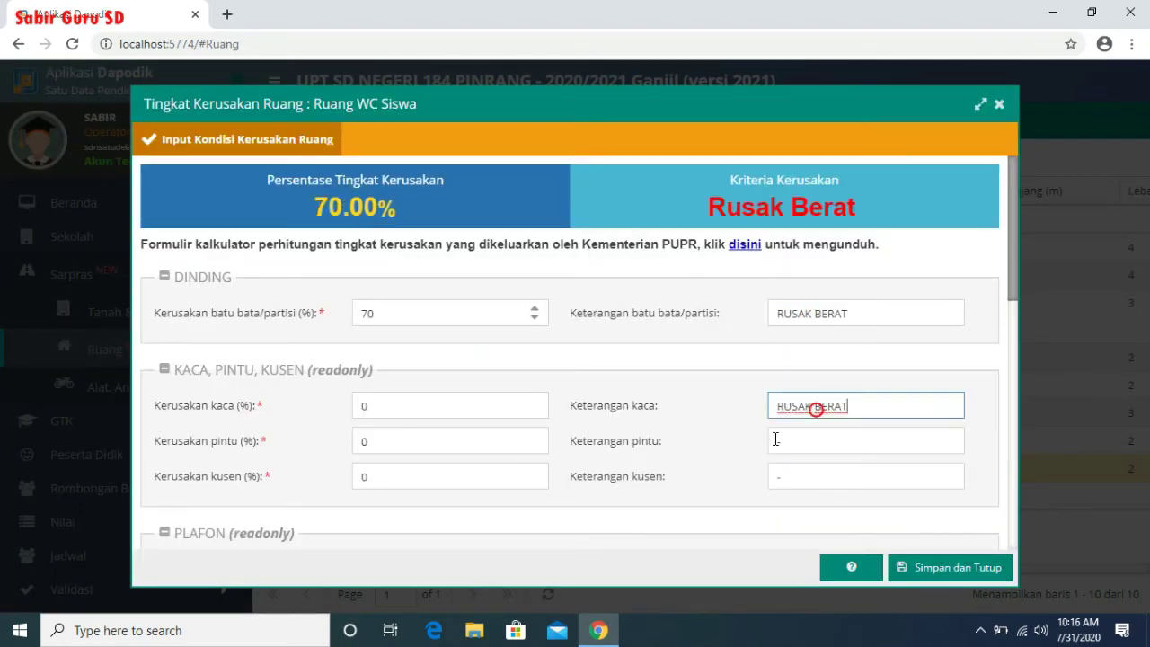
pyautogui.doubleClick(813, 444)
pyautogui.write('RUSAK BERAT')
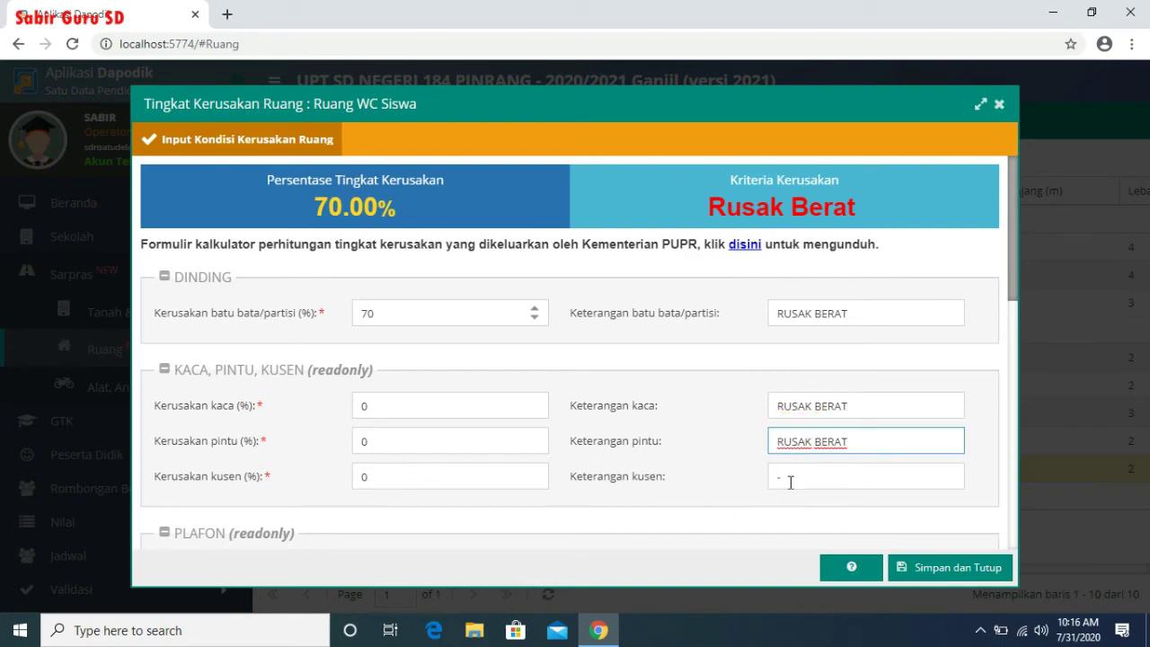
pyautogui.doubleClick(788, 477)
pyautogui.write('RUSAK BERAT')
pyautogui.click(983, 570)
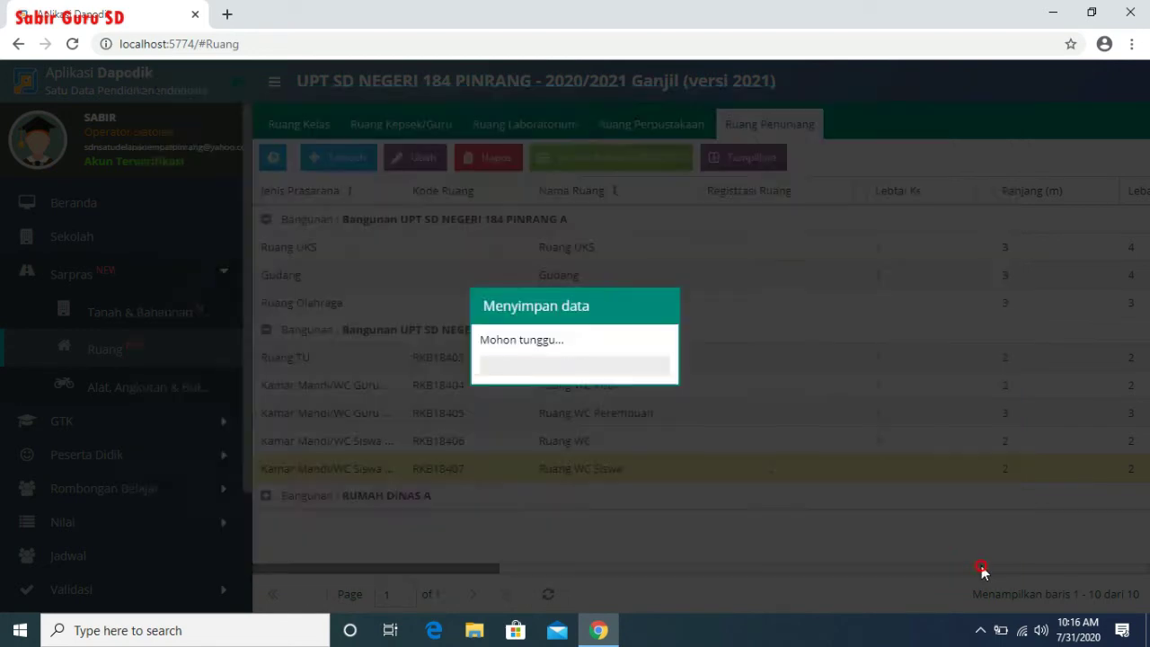
pyautogui.click(266, 496)
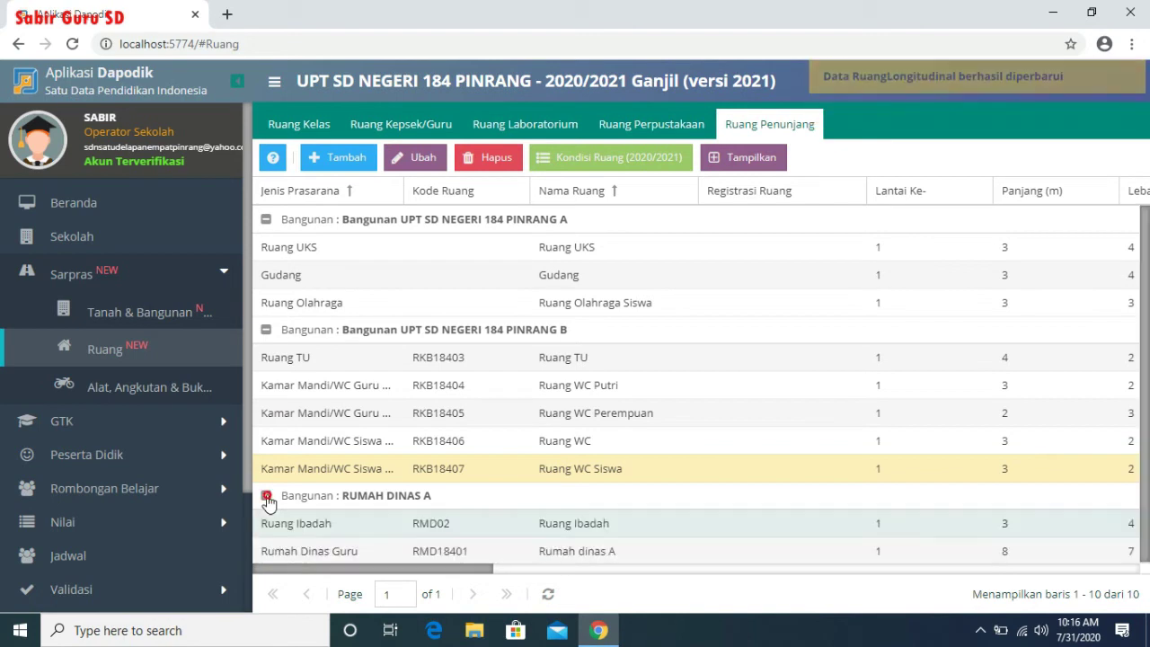
# - Open Ruang Ibadah's damage form and paste RUSAK BERAT into the wall and glass notes
pyautogui.click(707, 531)
pyautogui.click(635, 170)
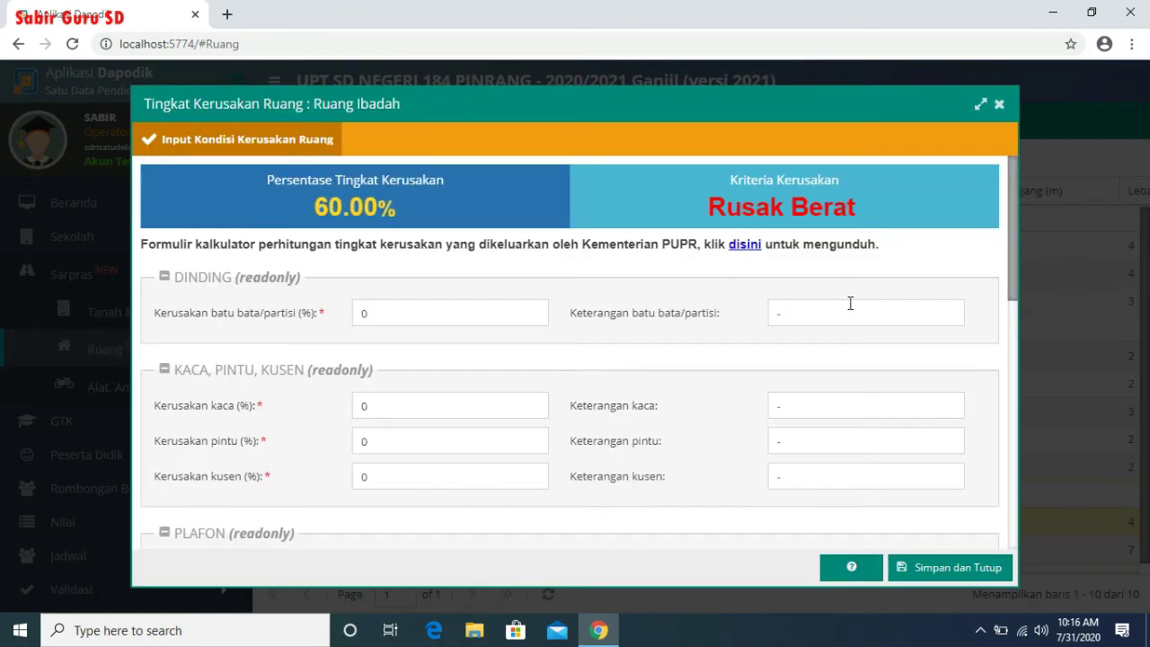
pyautogui.click(847, 304)
pyautogui.write('RUSAK BERAT')
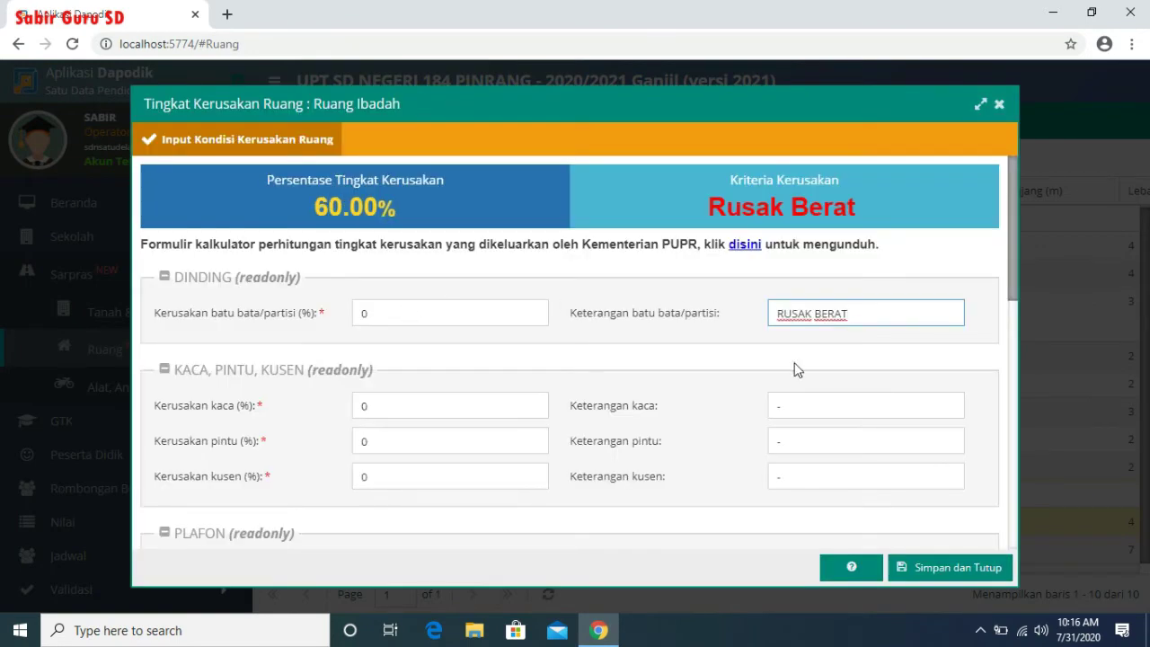
pyautogui.click(891, 405)
pyautogui.write('RUSAK BERAT')
# - Fill the door and frame notes with RUSAK BERAT, save, and open Rumah dinas A's damage form
pyautogui.click(799, 439)
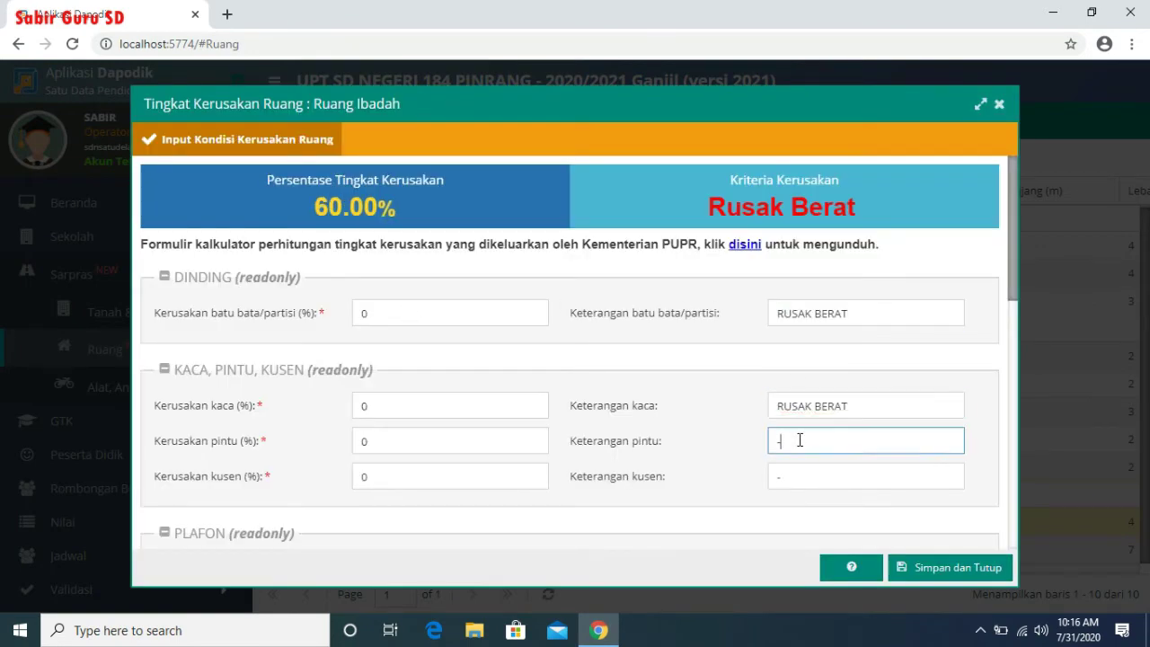
pyautogui.write('RUSAK BERAT')
pyautogui.click(811, 477)
pyautogui.write('RUSAK BERAT')
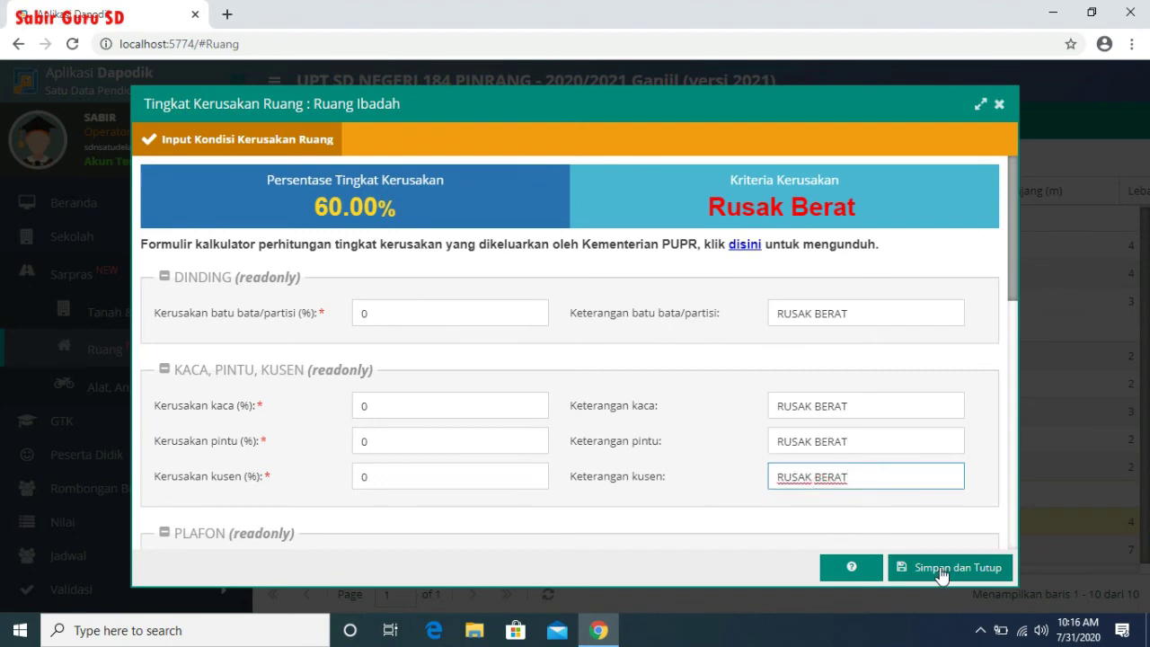
pyautogui.click(942, 570)
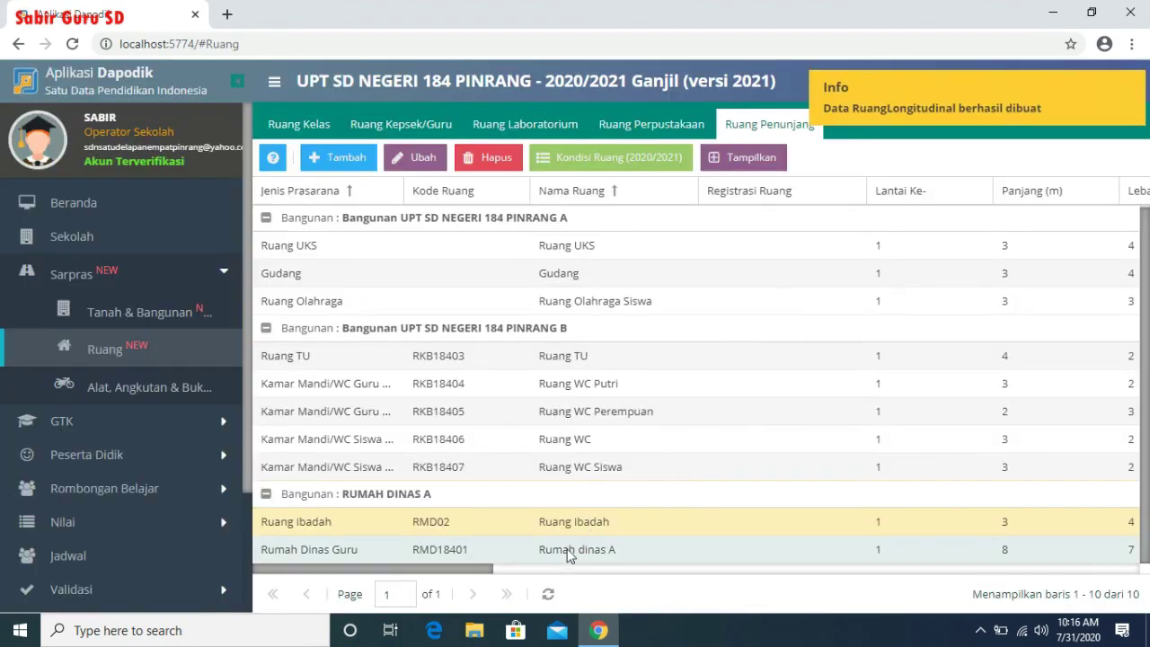
pyautogui.click(559, 558)
pyautogui.click(640, 159)
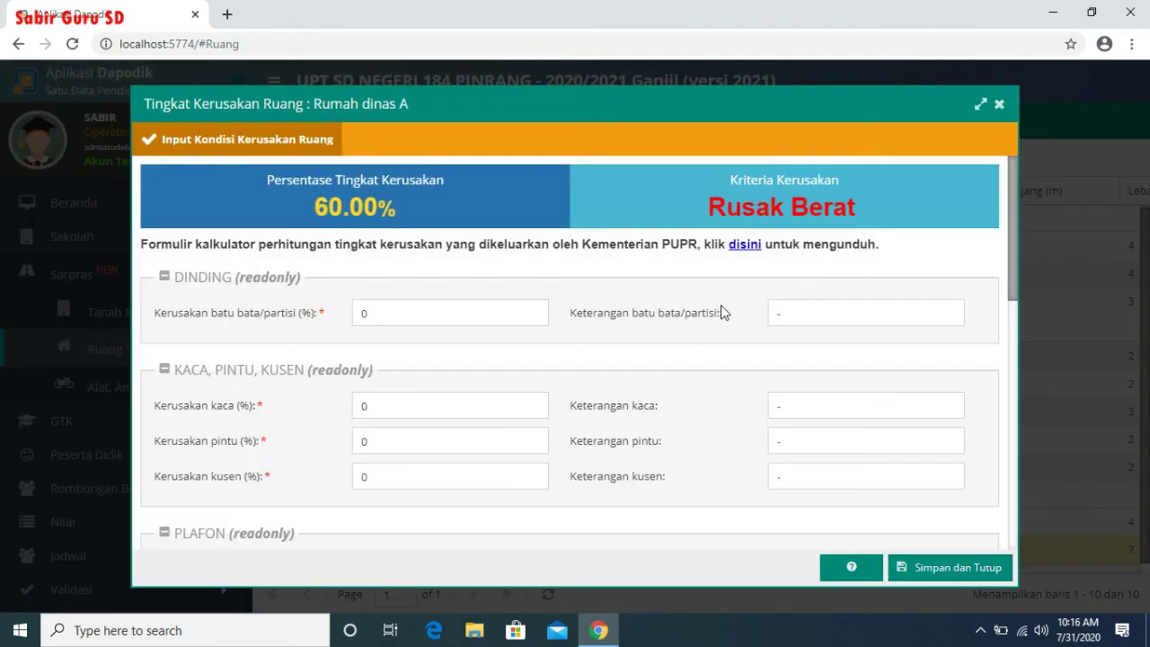
# - Enter RUSAK BERAT in Rumah dinas A's wall note and paste it into the glass and door notes
pyautogui.click(462, 319)
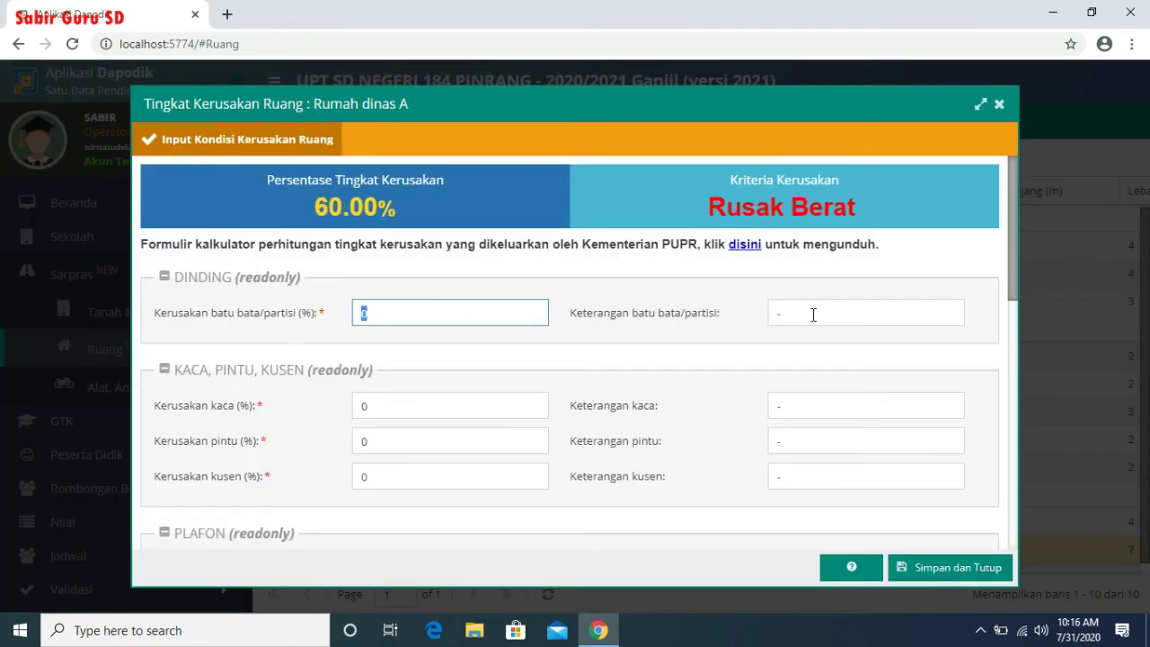
pyautogui.click(877, 315)
pyautogui.write('RUSAK BERAT')
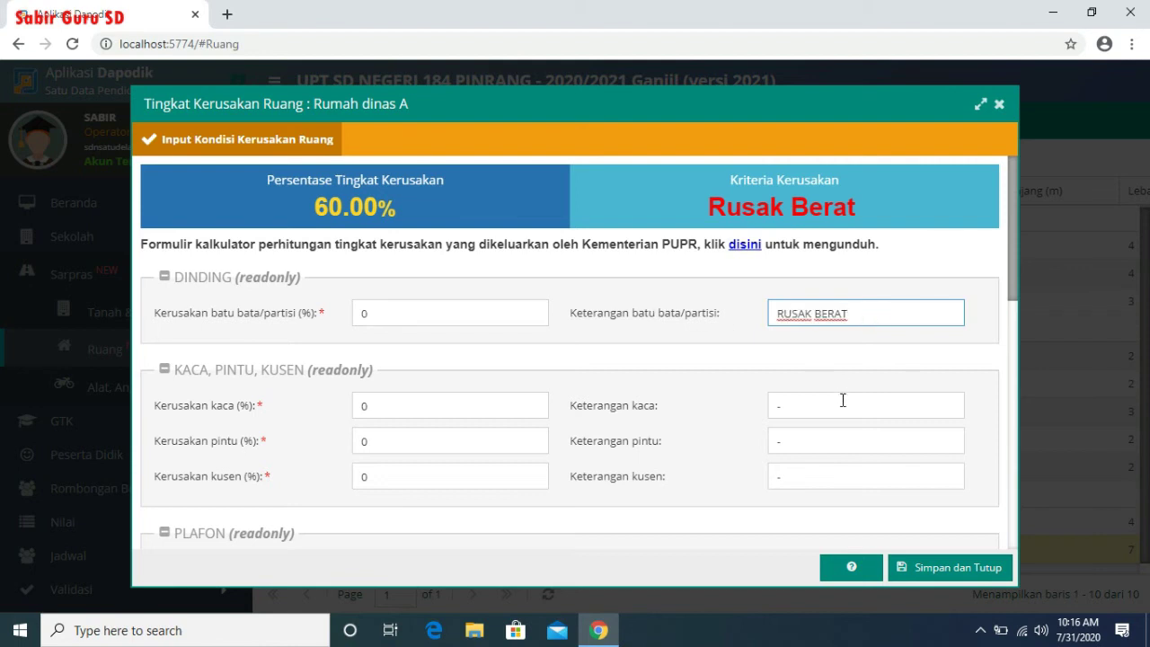
pyautogui.click(837, 403)
pyautogui.write('RUSAK BERAT')
pyautogui.click(817, 439)
pyautogui.write('RUSAK BERAT')
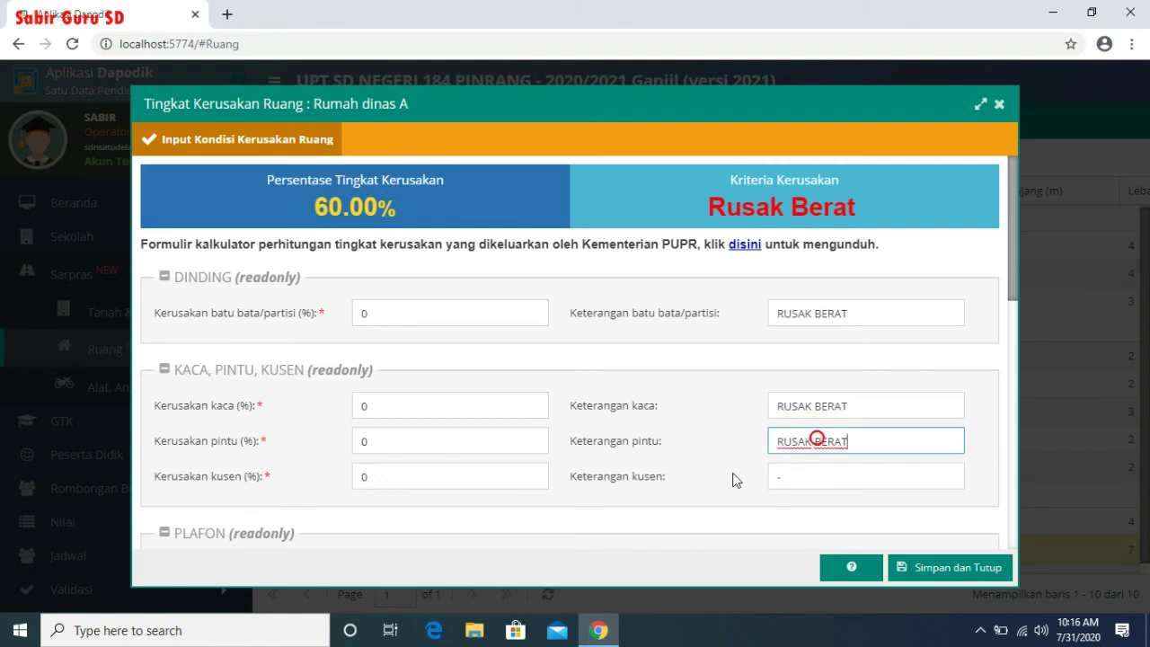
# - Fill the frame note with RUSAK BERAT, save the record, and reload the Beranda dashboard
pyautogui.click(801, 481)
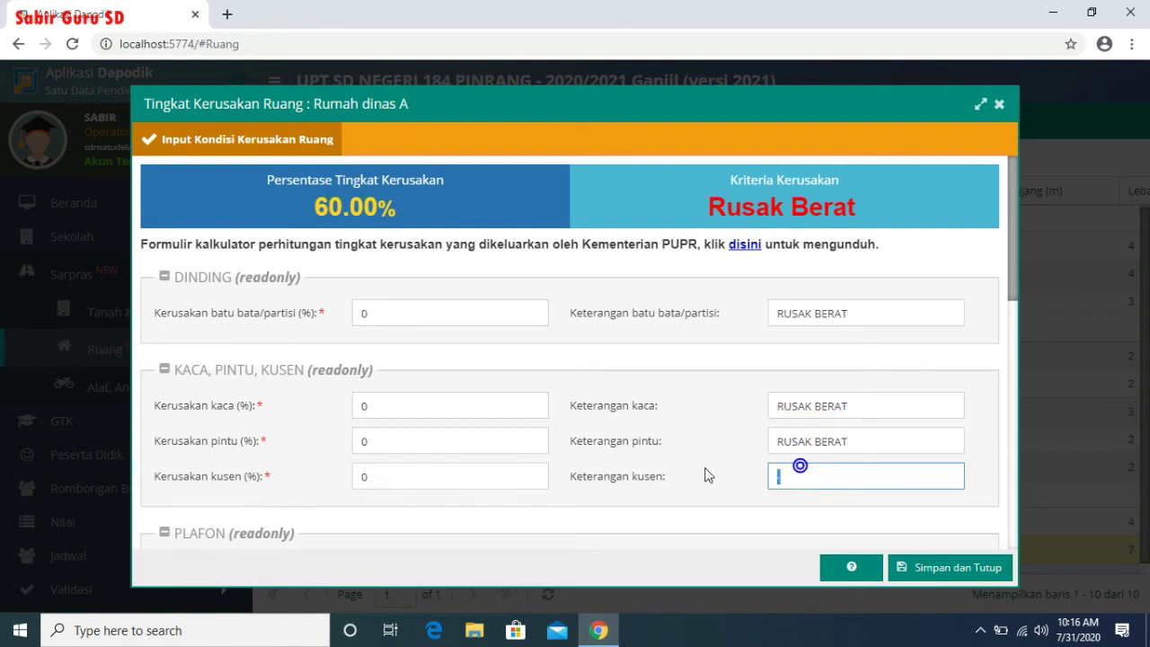
pyautogui.write('RUSAK BERAT')
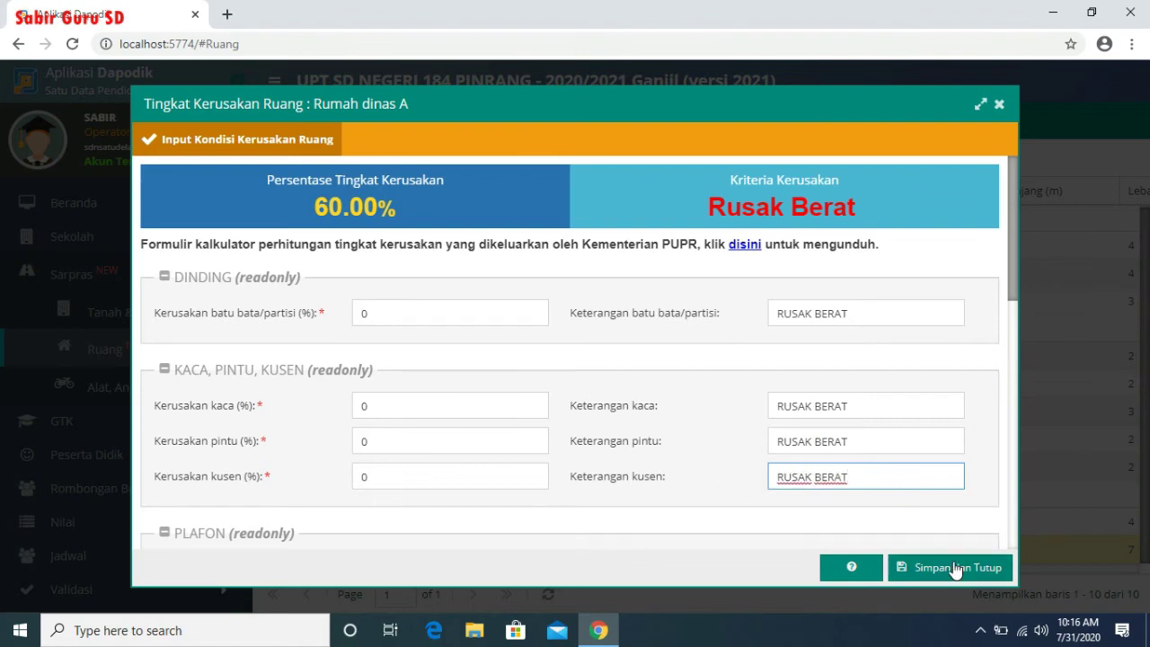
pyautogui.click(955, 568)
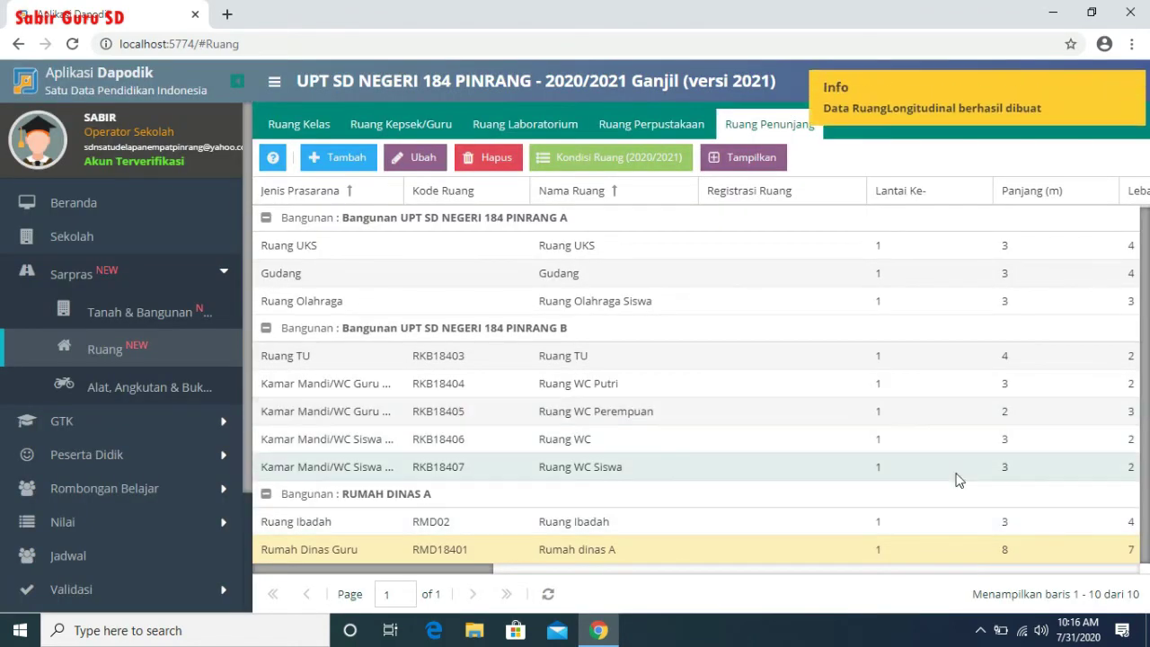
pyautogui.click(50, 205)
pyautogui.click(72, 45)
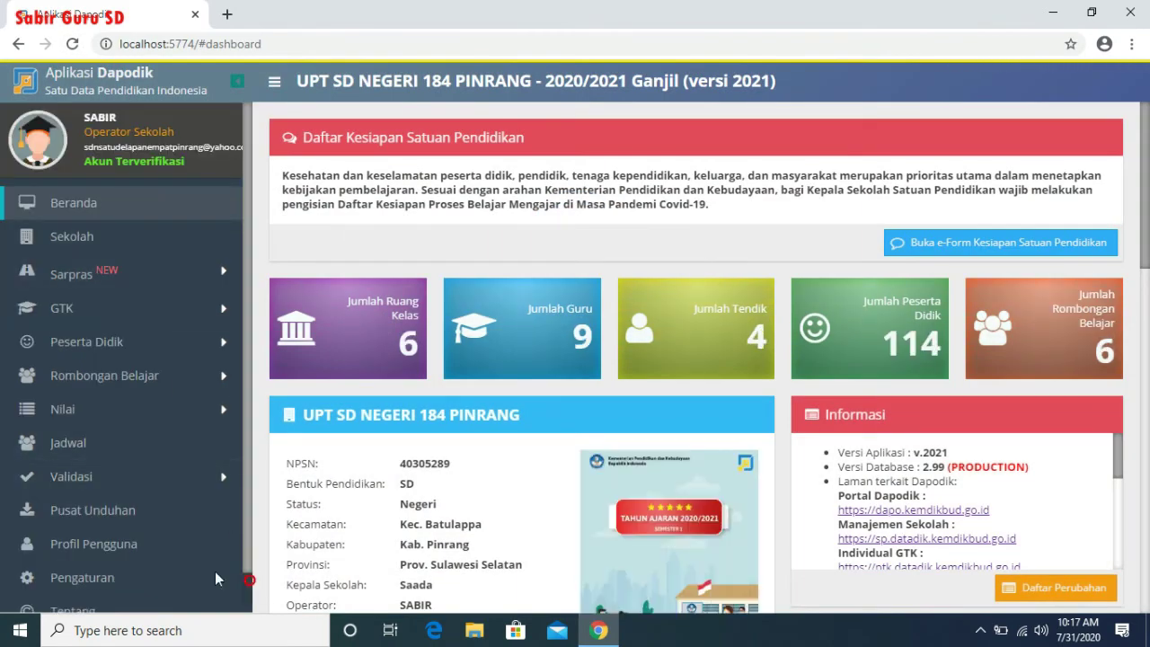
# - Log out of the operator account via Pengaturan and sign in with the principal's saved login and password
pyautogui.click(148, 569)
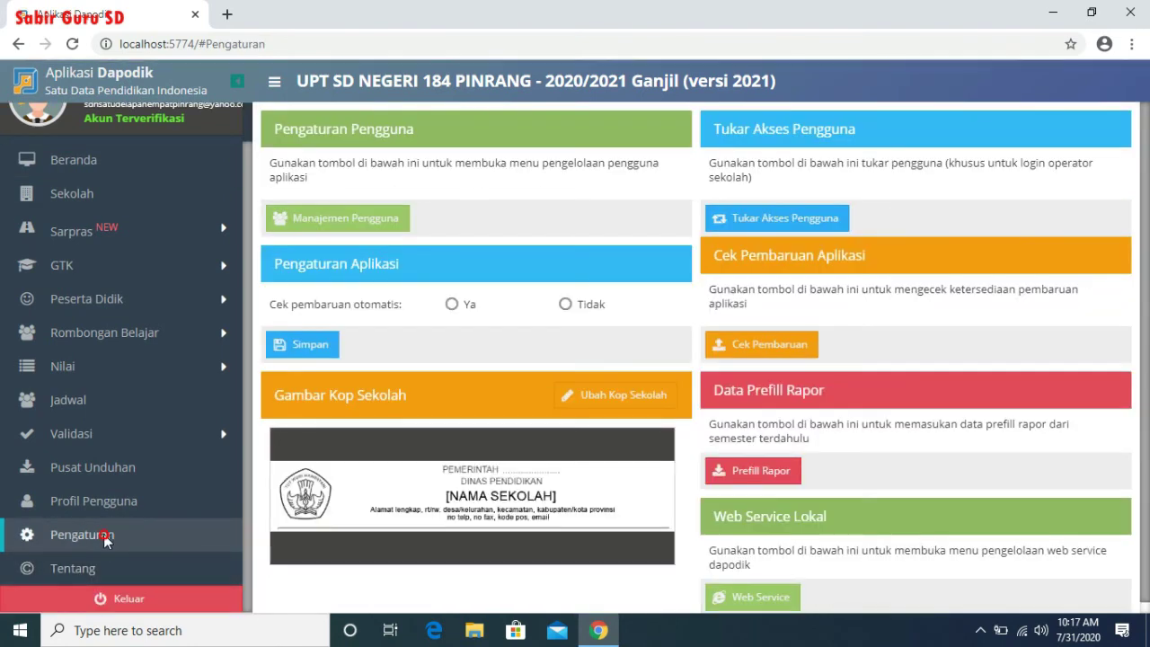
pyautogui.click(169, 607)
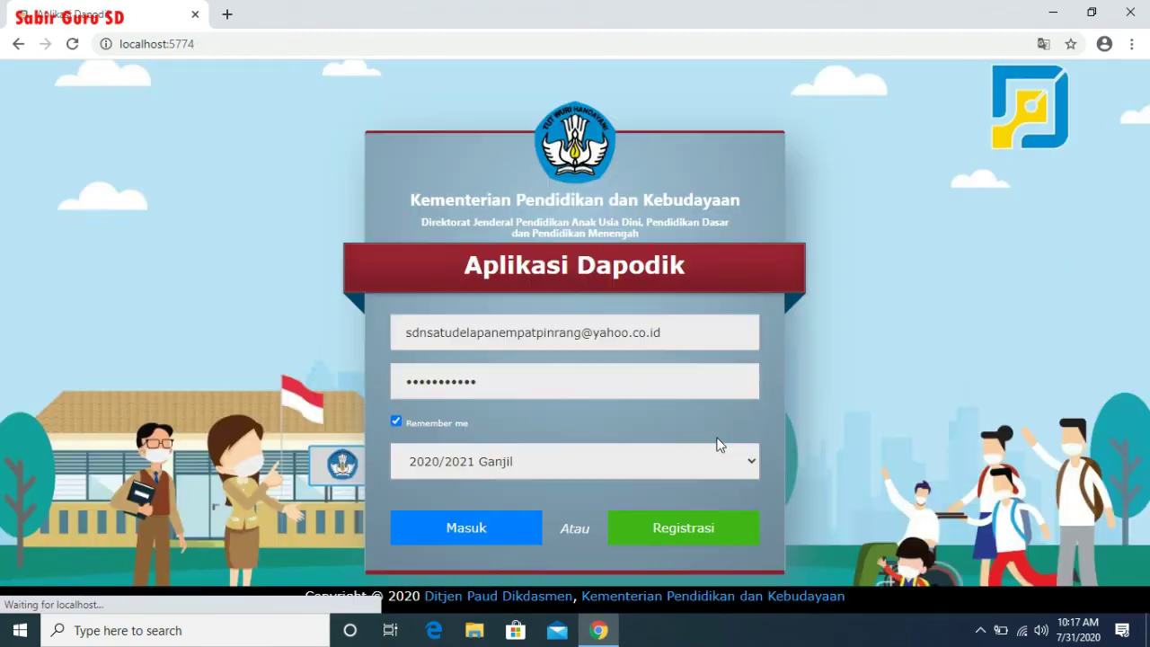
pyautogui.moveTo(669, 334); pyautogui.dragTo(339, 331)
pyautogui.write('SA')
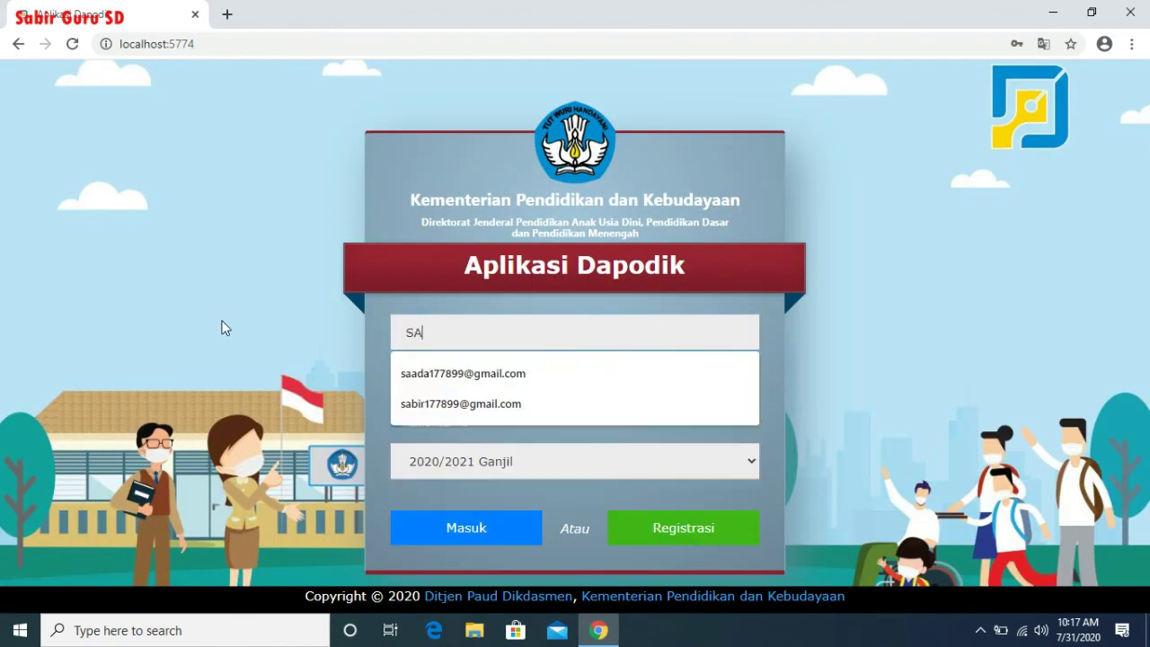
pyautogui.write('AD')
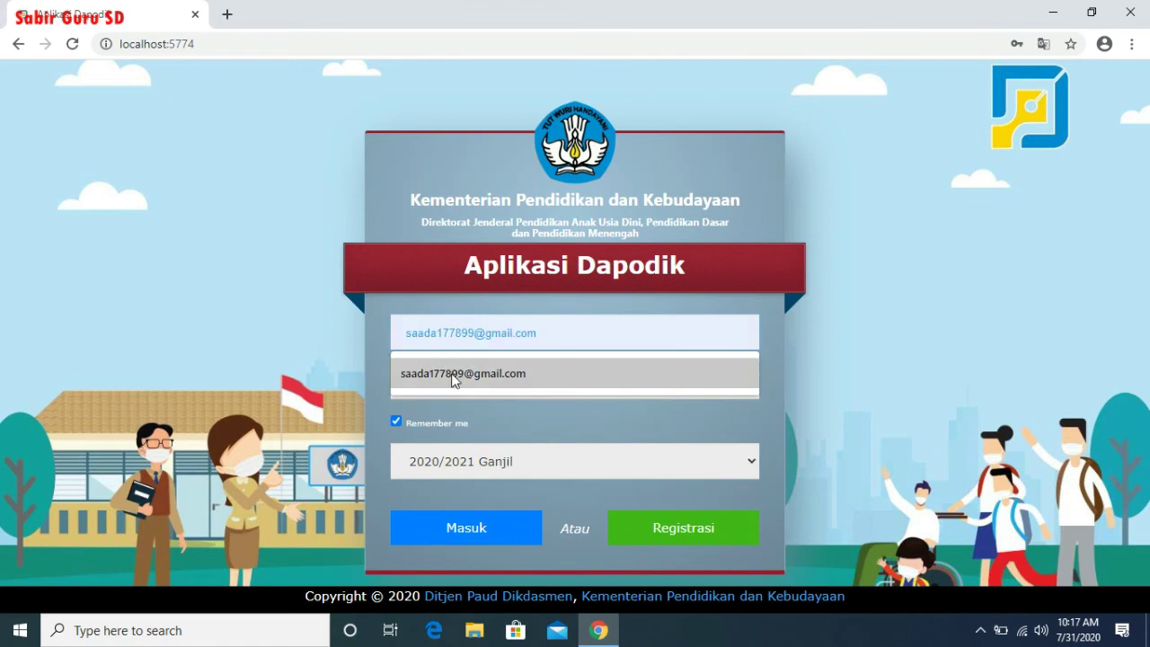
pyautogui.click(452, 373)
pyautogui.moveTo(506, 395); pyautogui.dragTo(331, 381)
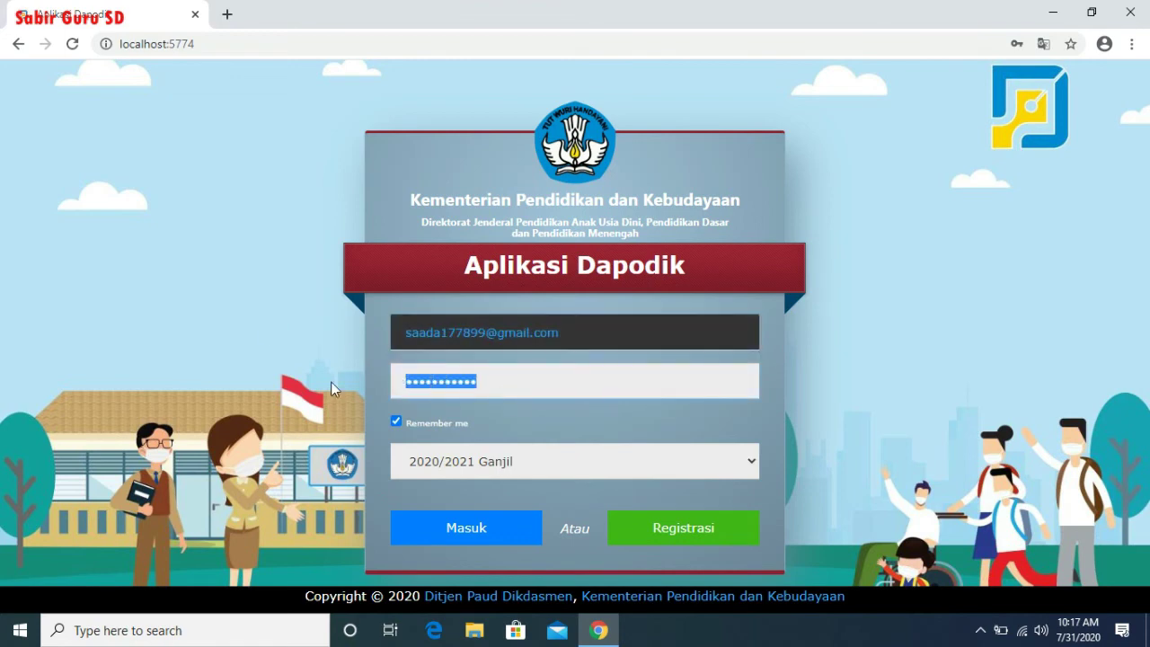
pyautogui.write('••••••••')
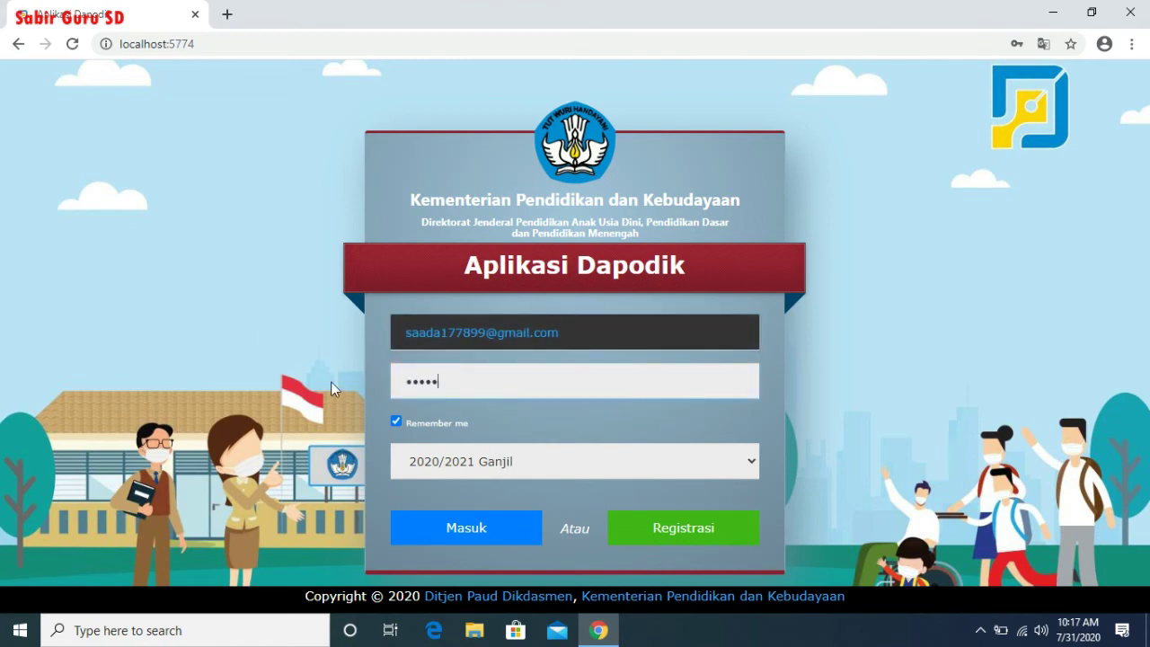
pyautogui.press('Return')
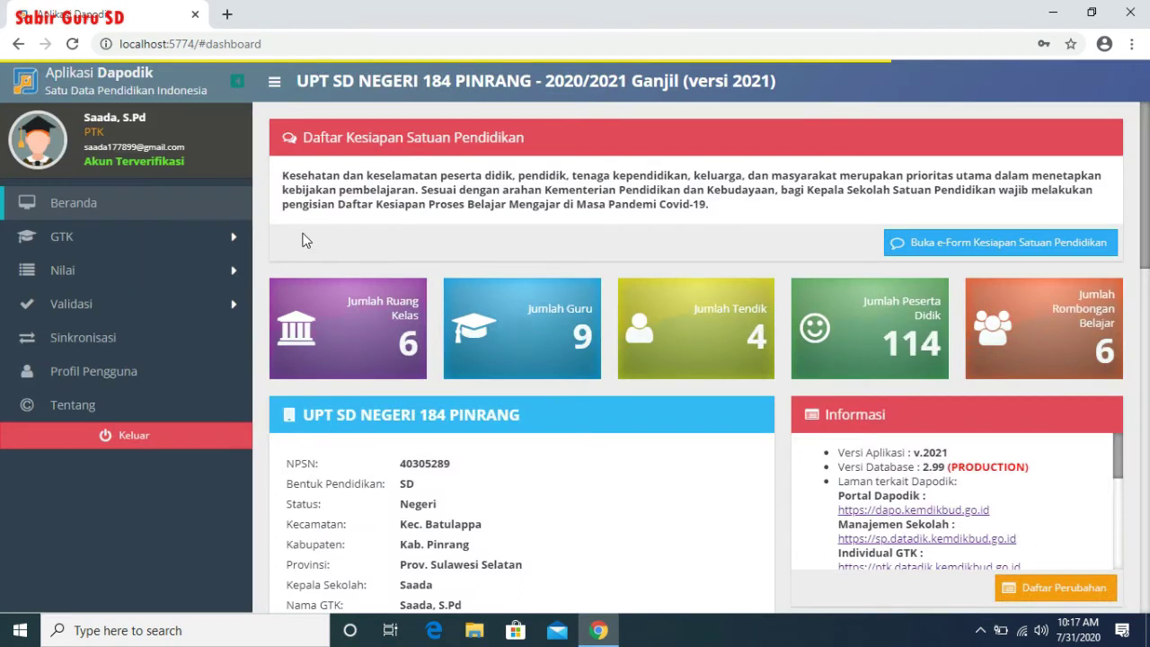
# - Run local data validation, review the Sarpras results, then go to Sinkronisasi
pyautogui.click(126, 308)
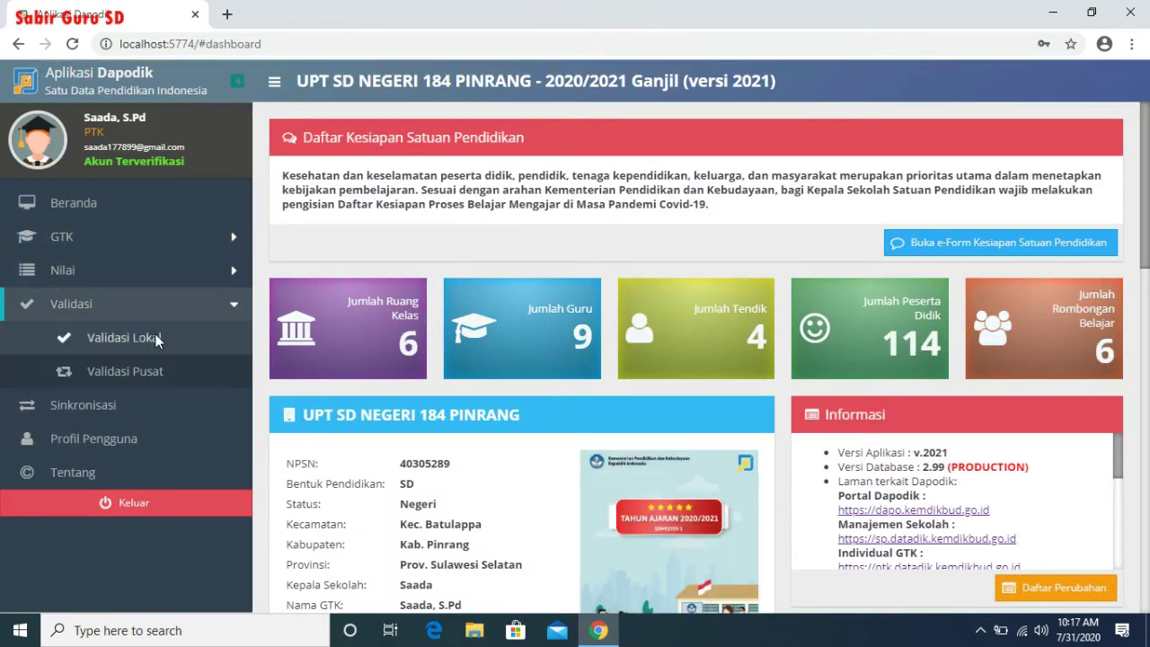
pyautogui.click(155, 336)
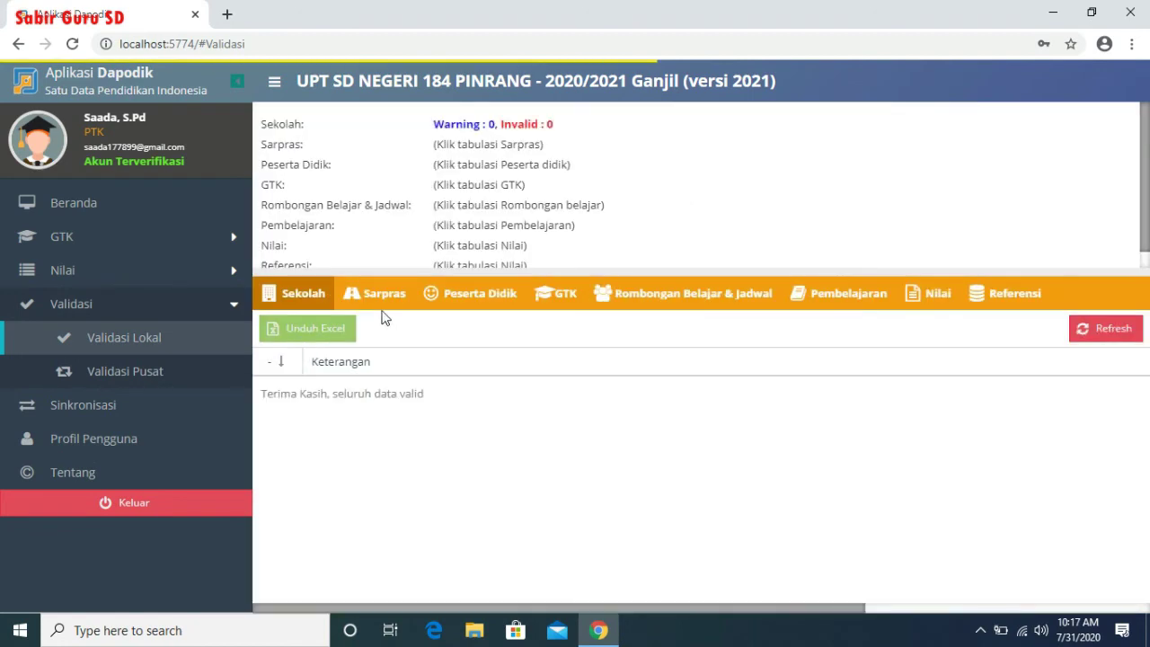
pyautogui.click(376, 296)
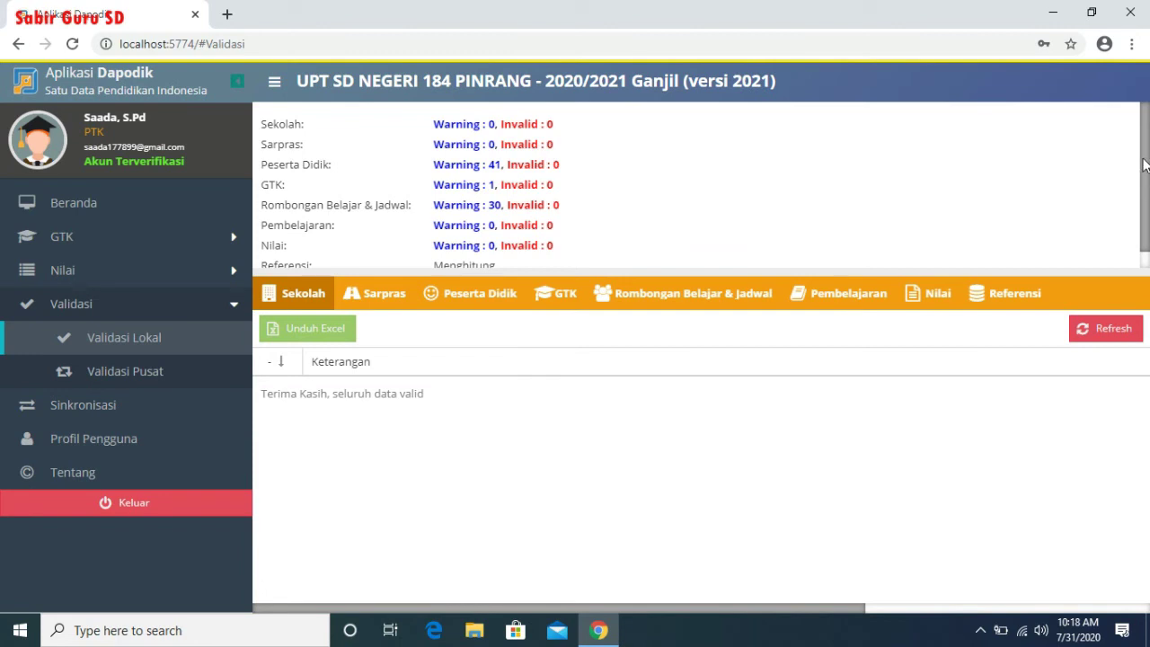
pyautogui.scroll(-1, 1146, 163)
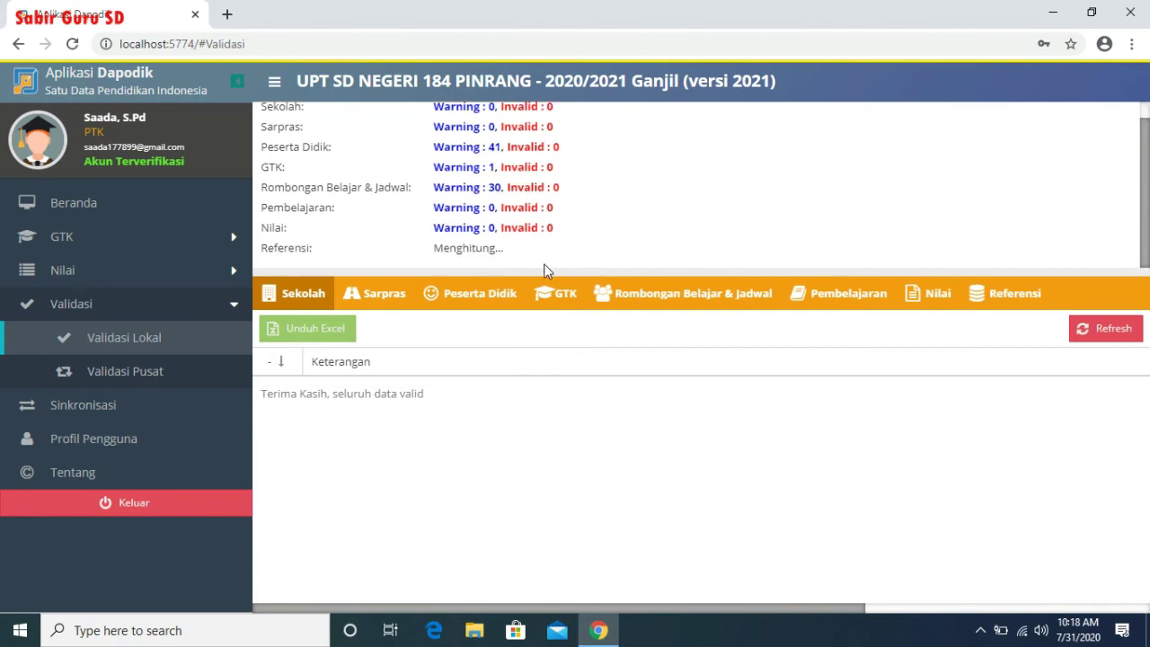
pyautogui.click(111, 411)
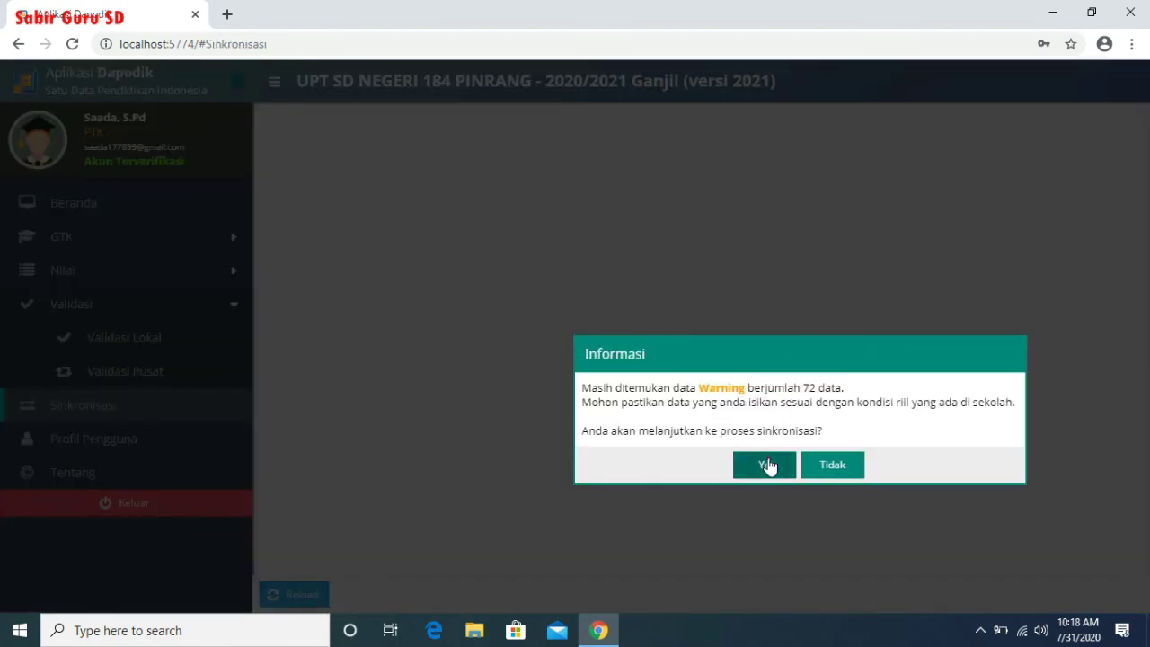
# - Continue past the 72 warnings, show all variables, and confirm the teacher (9) and staff counts
pyautogui.click(767, 462)
pyautogui.click(885, 570)
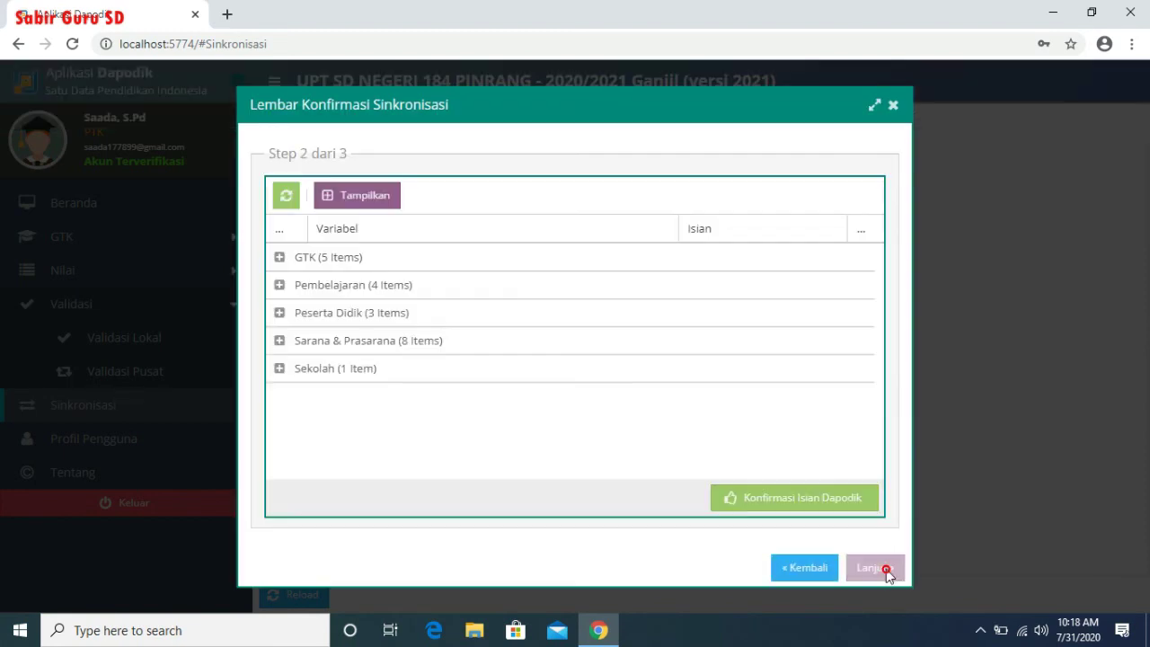
pyautogui.click(368, 201)
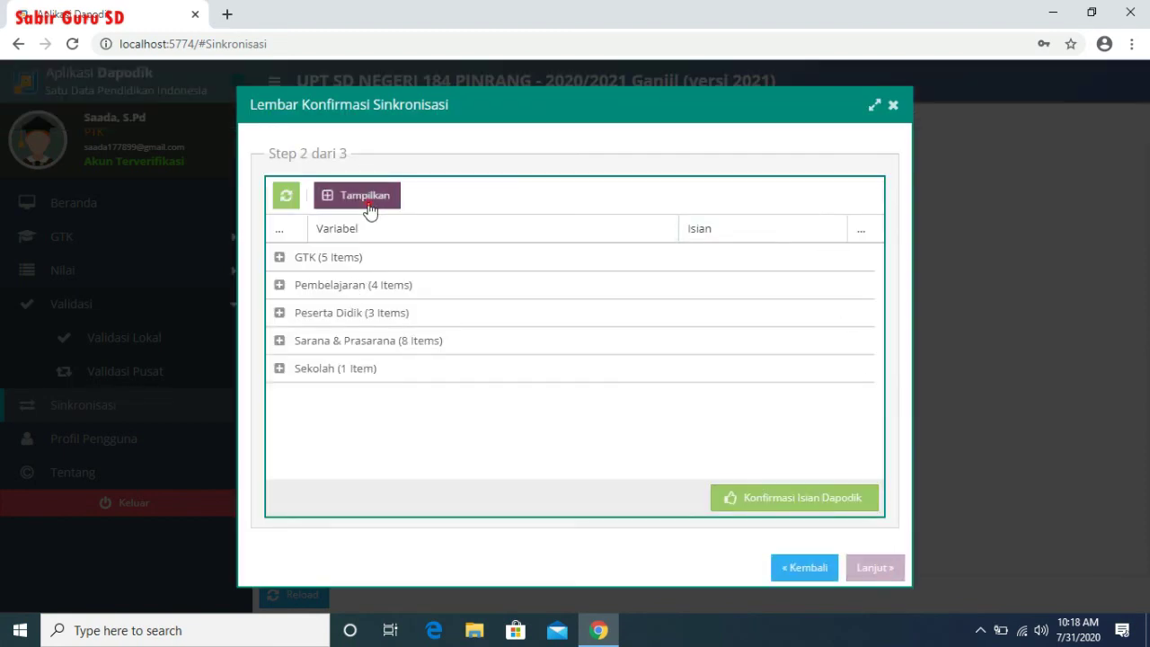
pyautogui.click(853, 285)
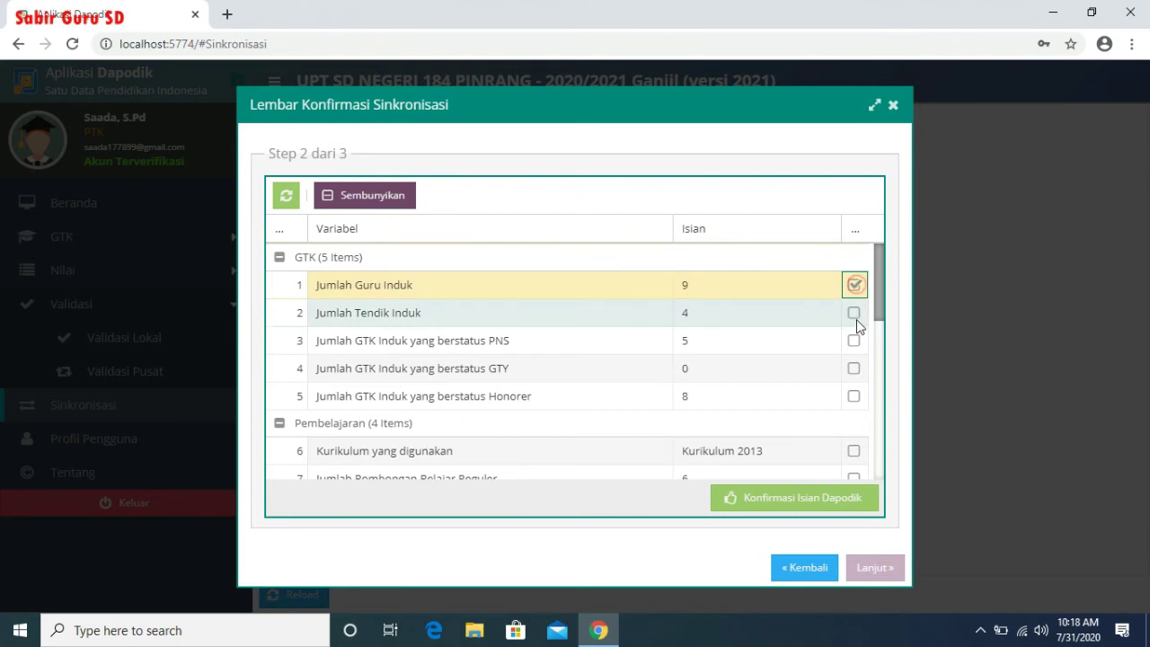
pyautogui.click(854, 313)
pyautogui.click(853, 340)
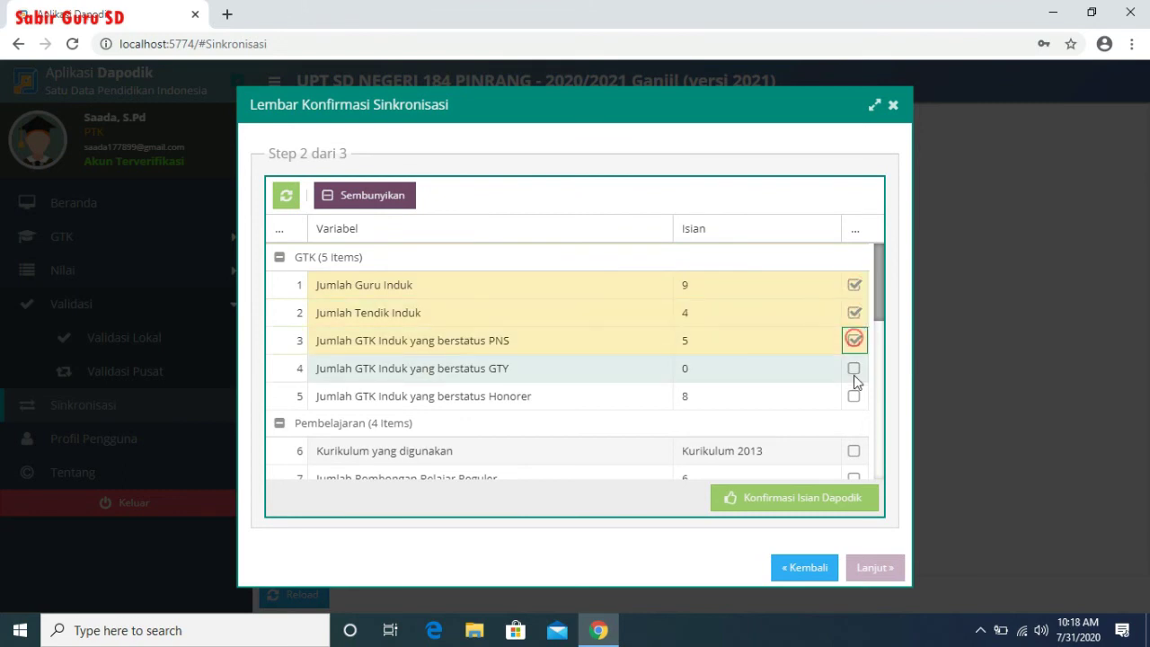
pyautogui.click(853, 370)
pyautogui.click(853, 396)
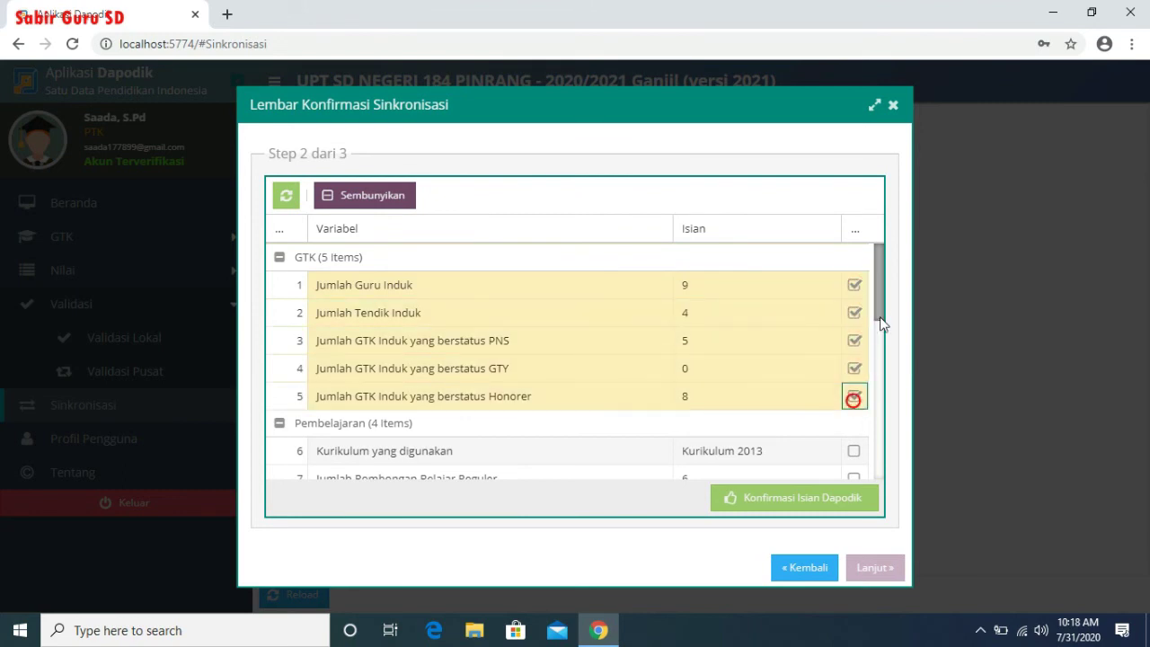
# - Confirm Kurikulum 2013, the class group counts, 114 students, ABK and KIP/KPS/PKH figures
pyautogui.moveTo(880, 293); pyautogui.dragTo(890, 357)
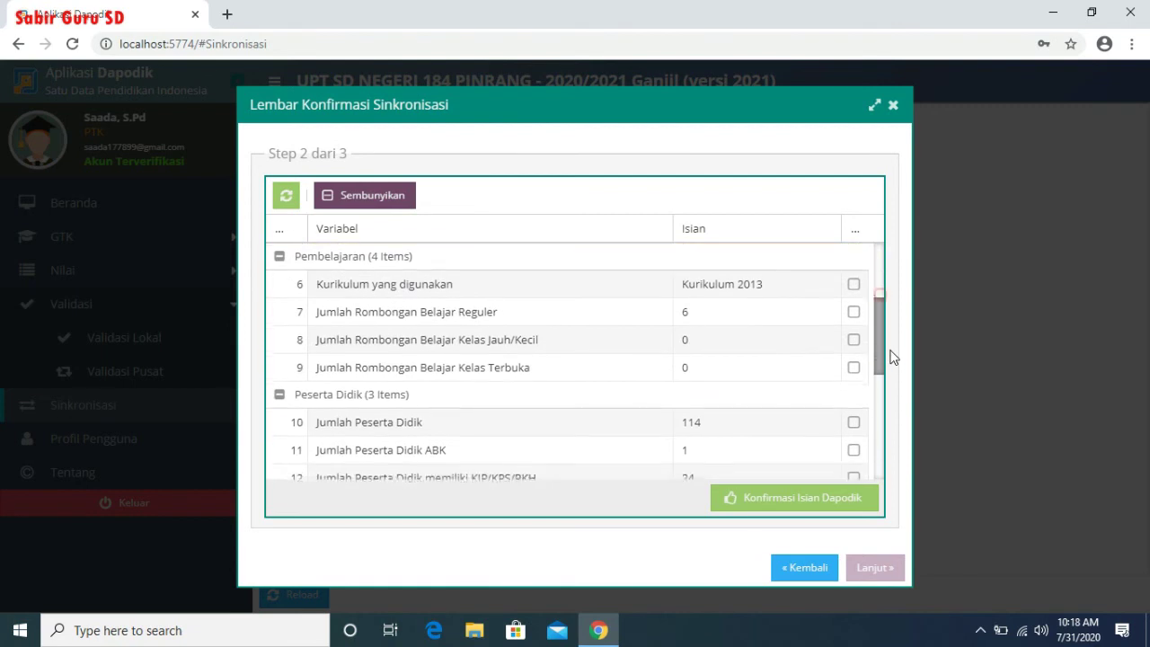
pyautogui.click(853, 281)
pyautogui.click(854, 310)
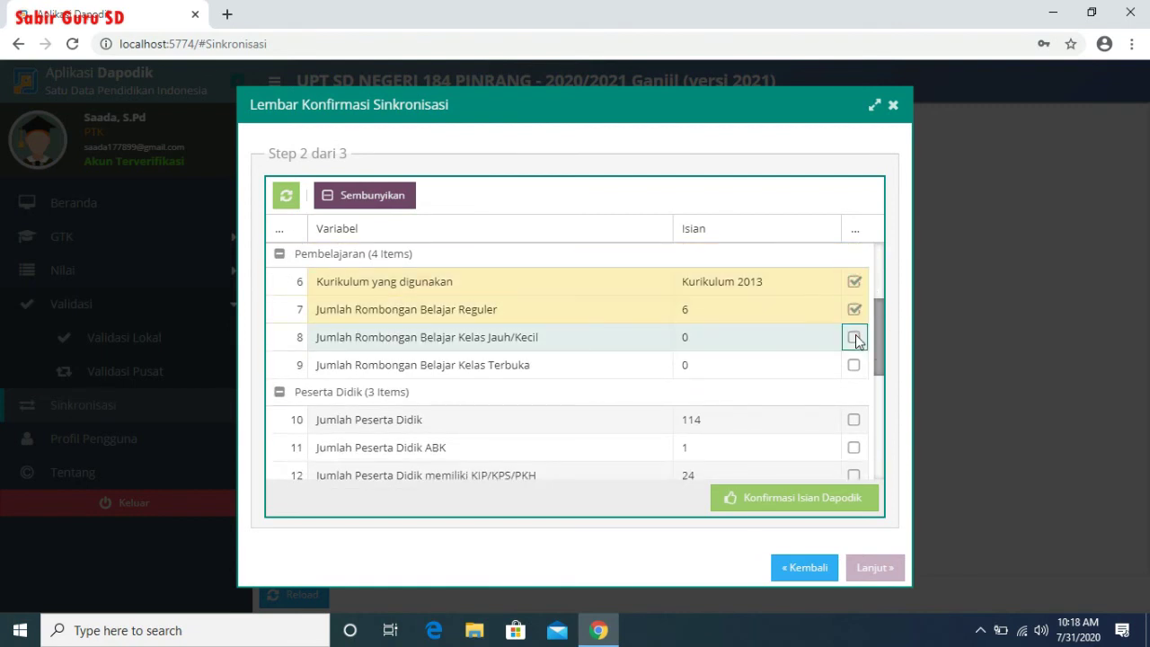
pyautogui.click(853, 337)
pyautogui.click(853, 365)
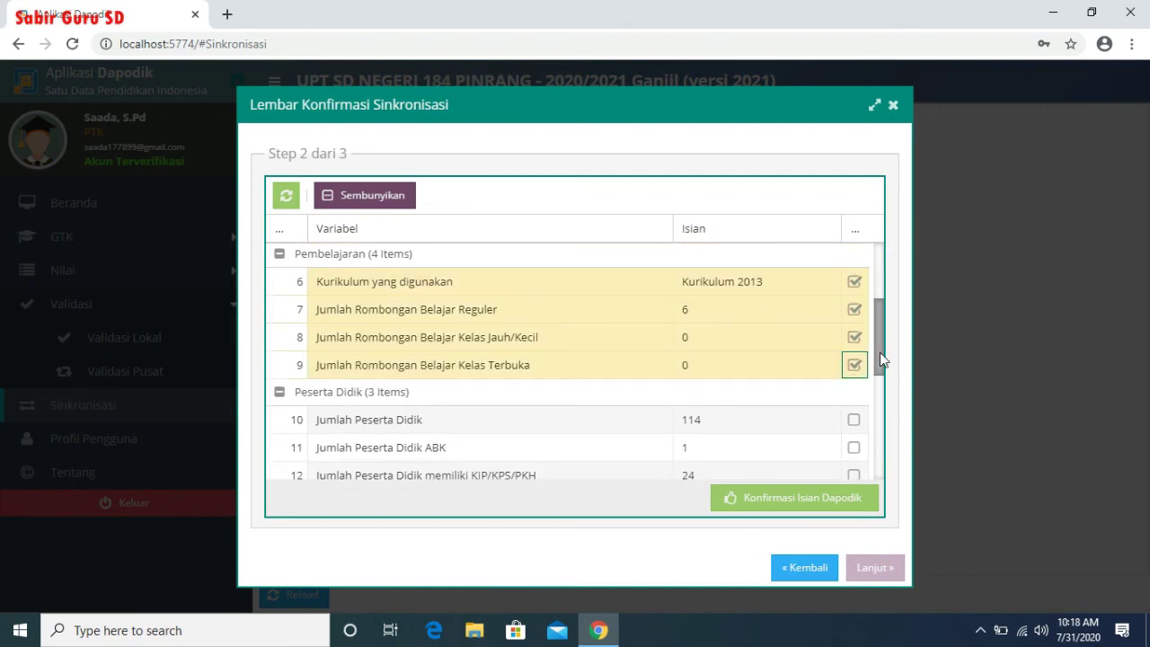
pyautogui.moveTo(879, 358); pyautogui.dragTo(880, 387)
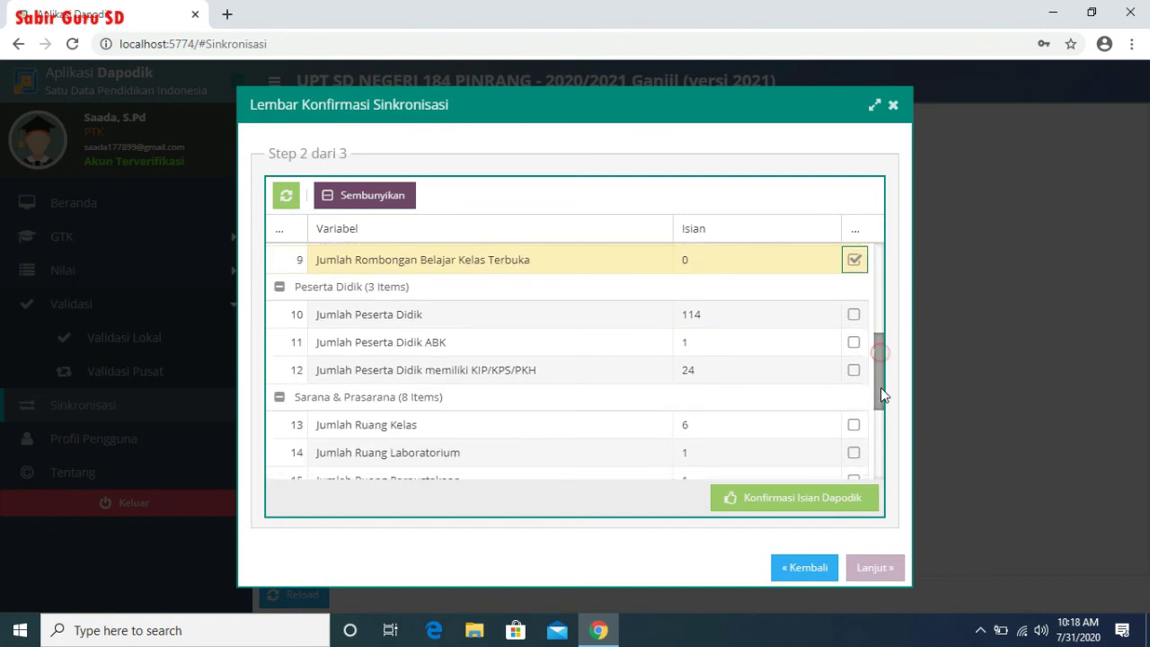
pyautogui.click(854, 314)
pyautogui.click(853, 342)
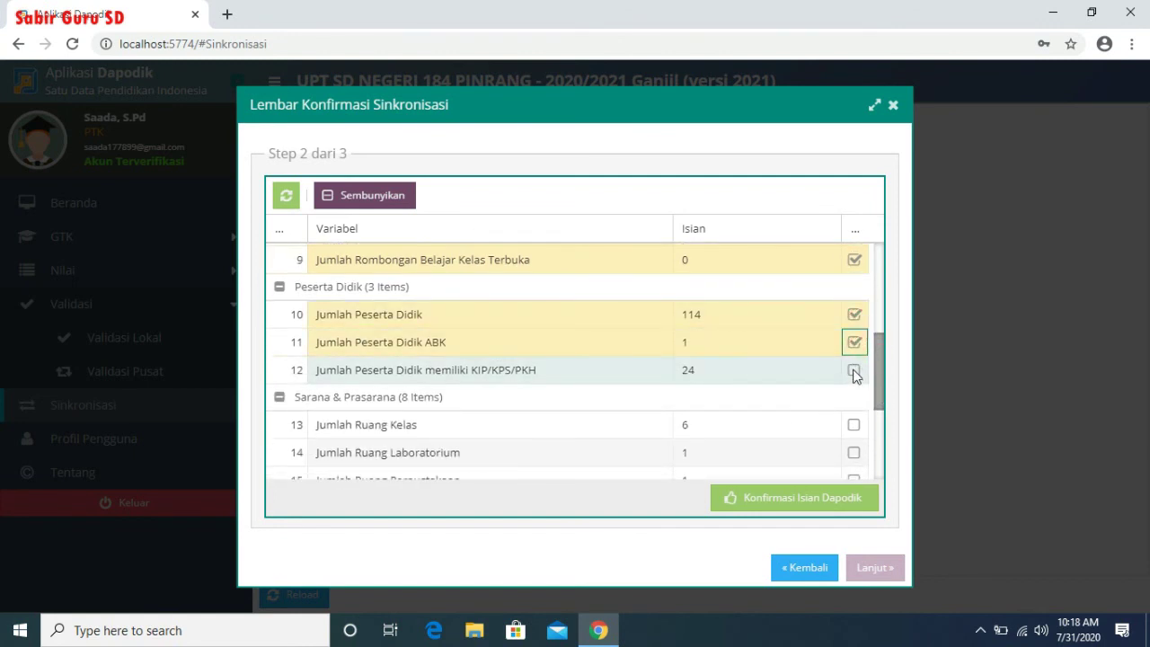
pyautogui.click(854, 370)
# - Confirm classroom, laboratory, library, computer, electricity, internet and 5 Rusak Berat room entries
pyautogui.moveTo(877, 375); pyautogui.dragTo(880, 416)
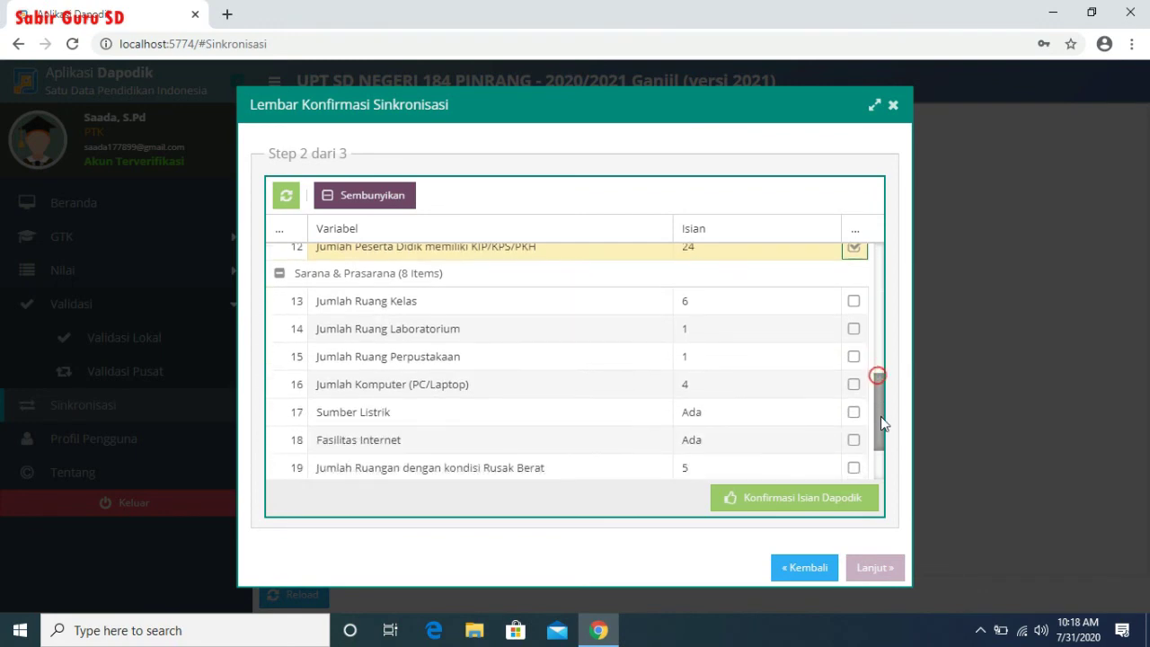
pyautogui.click(853, 301)
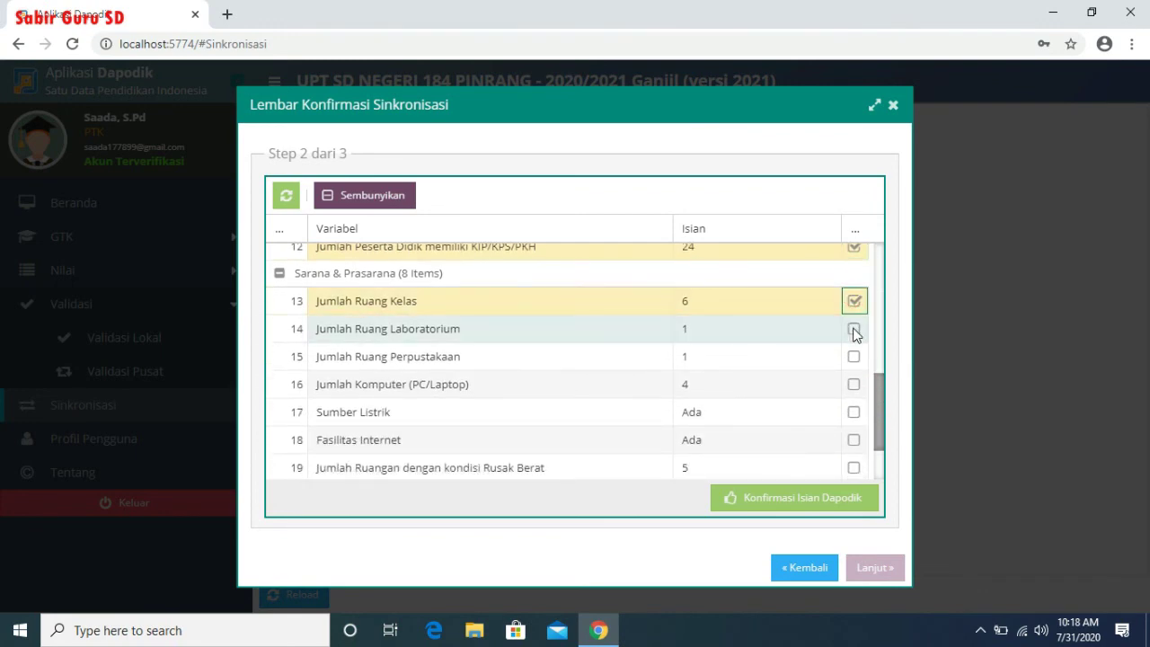
pyautogui.click(854, 330)
pyautogui.click(854, 356)
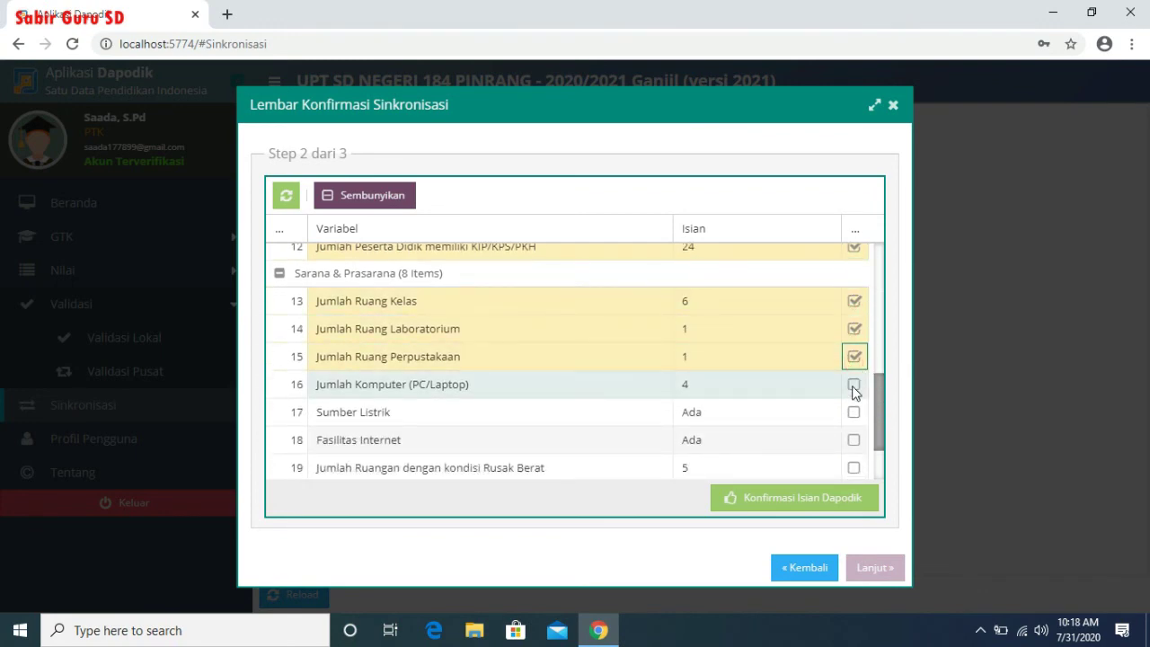
pyautogui.click(853, 386)
pyautogui.click(854, 413)
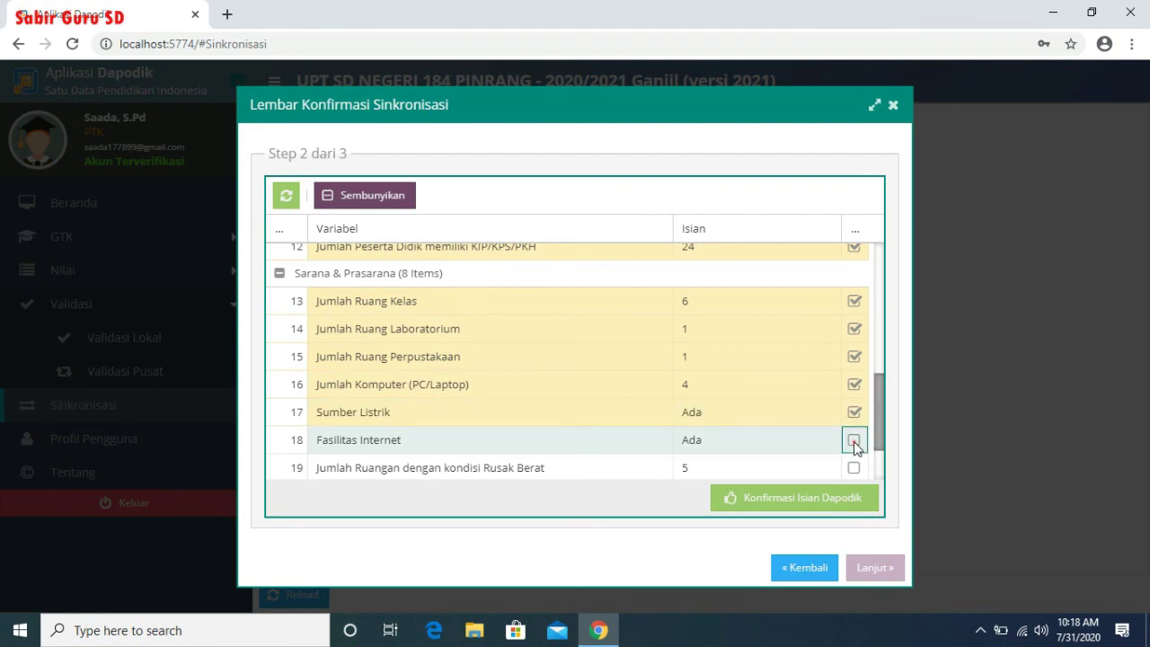
pyautogui.click(854, 441)
pyautogui.click(854, 466)
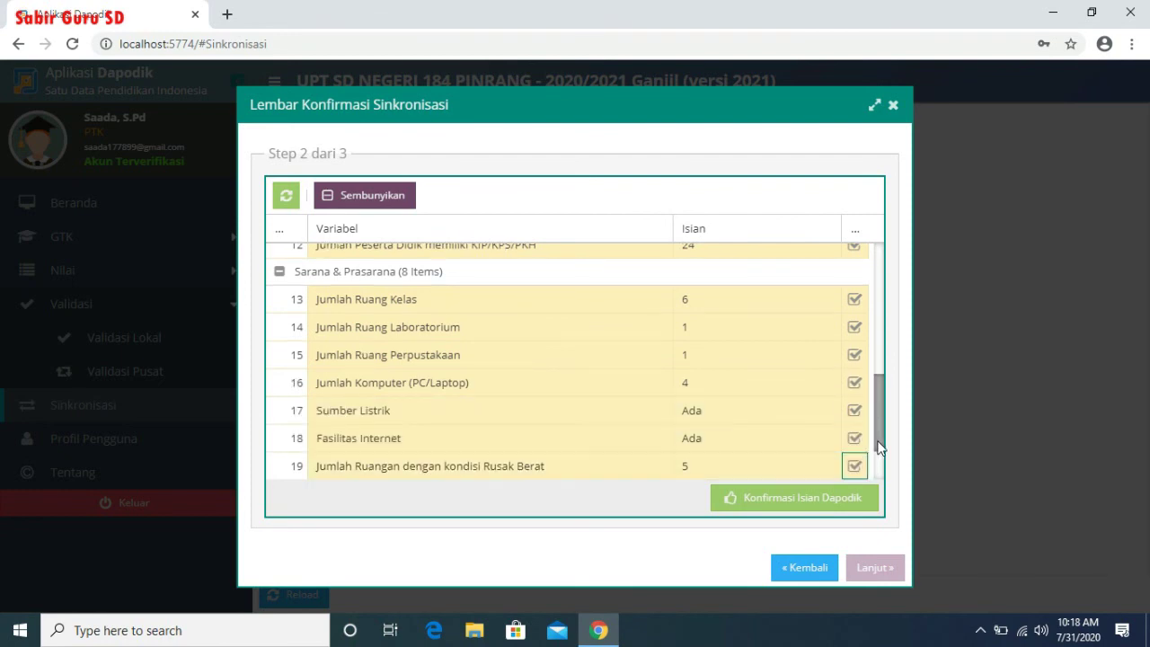
# - Confirm 3 Rusak Total rooms and BOS willingness, then submit via Konfirmasi Isian Dapodik
pyautogui.scroll(-1, 879, 445)
pyautogui.click(852, 416)
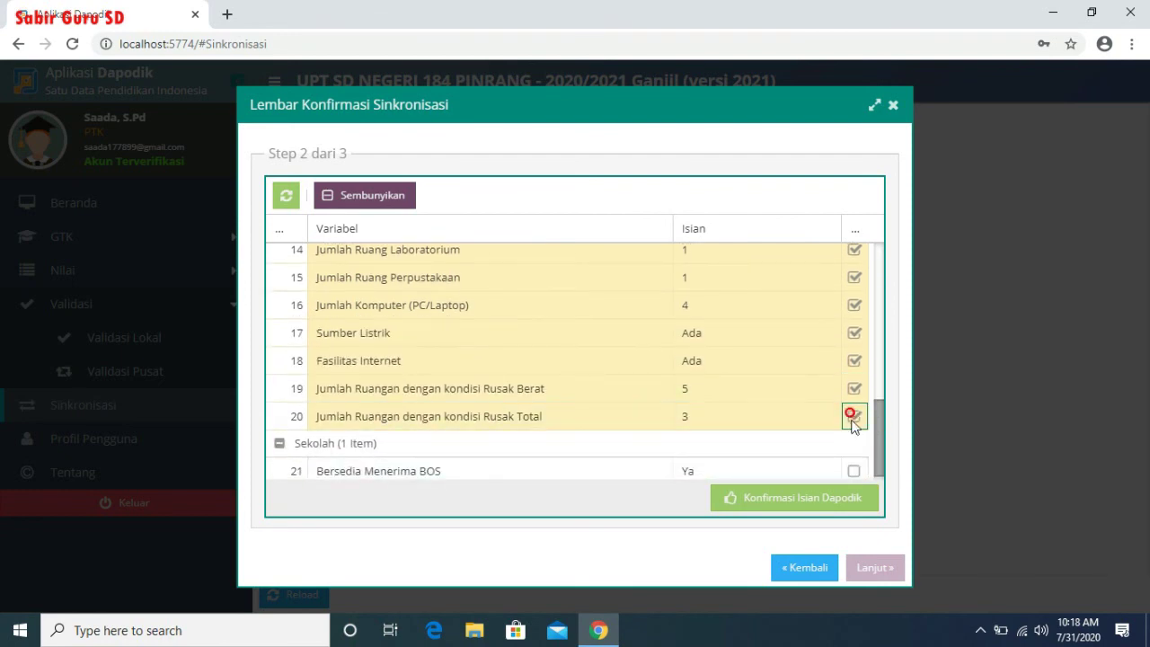
pyautogui.click(854, 471)
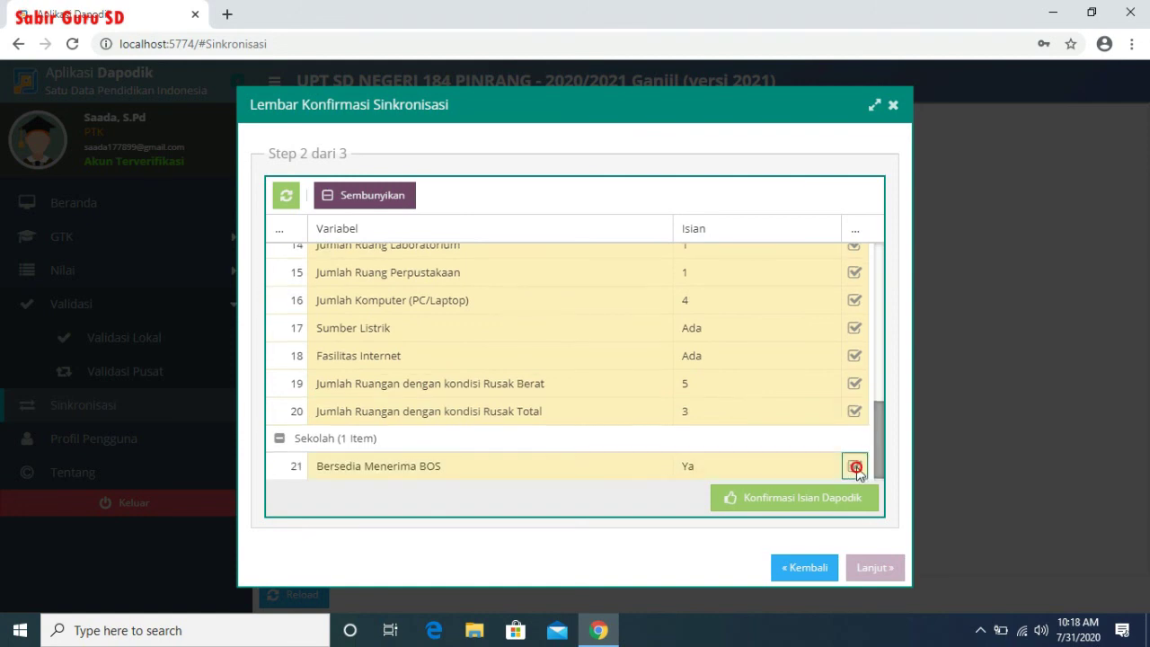
pyautogui.click(825, 510)
pyautogui.click(532, 523)
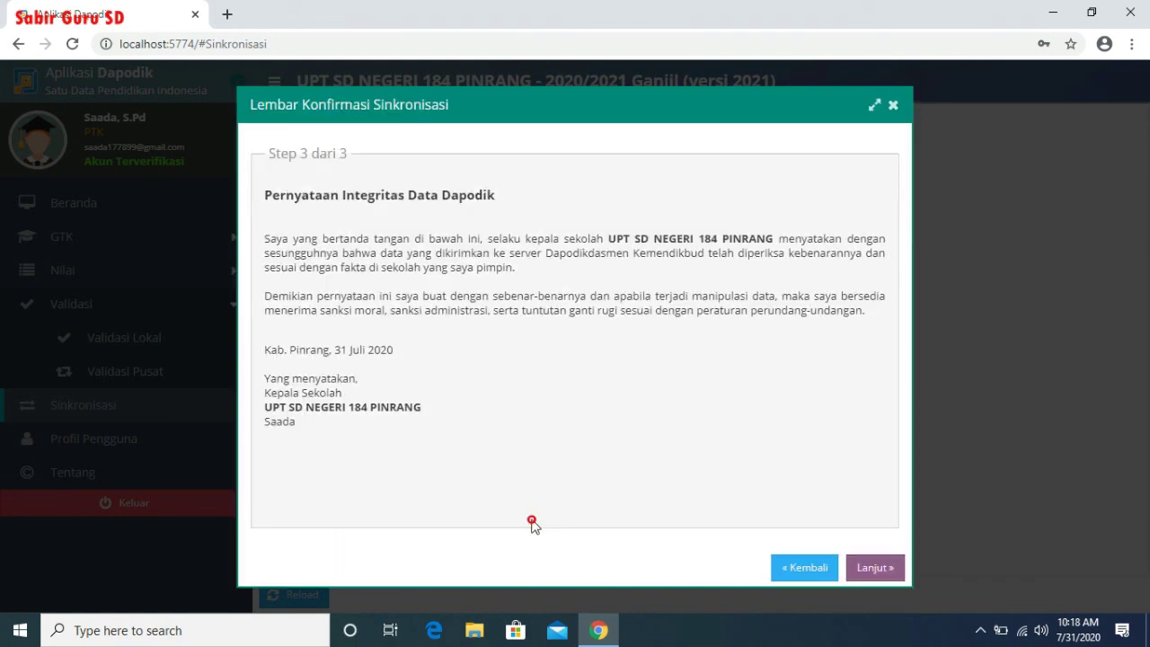
# - Proceed past the integrity statement and confirm sending the data to the server
pyautogui.click(889, 566)
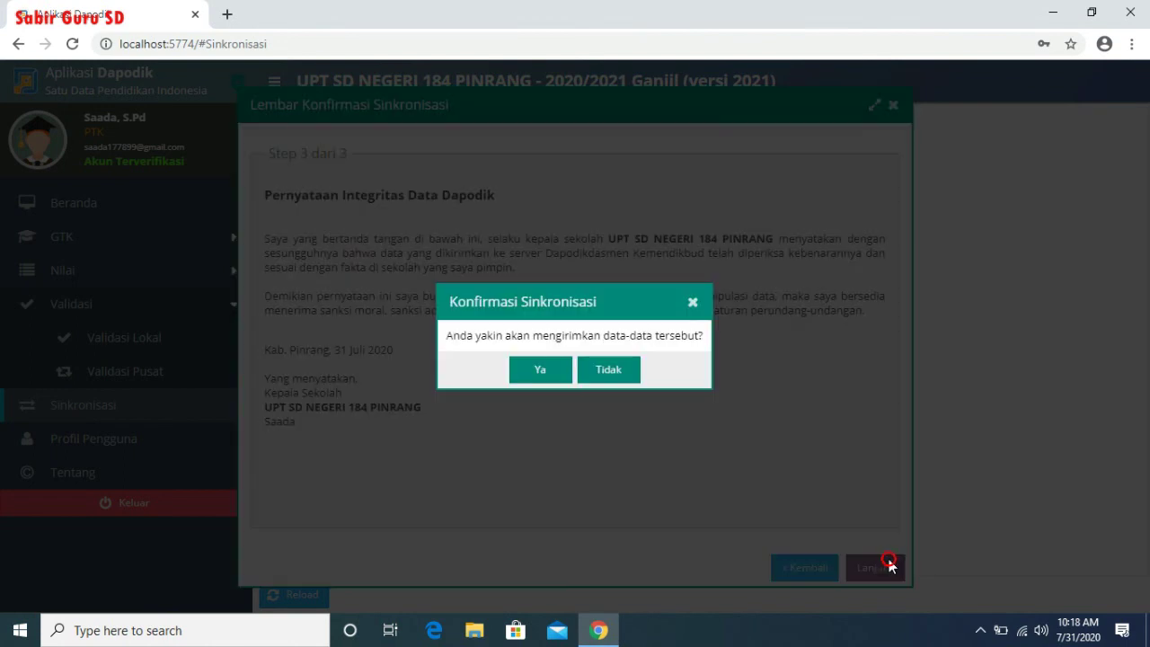
pyautogui.click(537, 373)
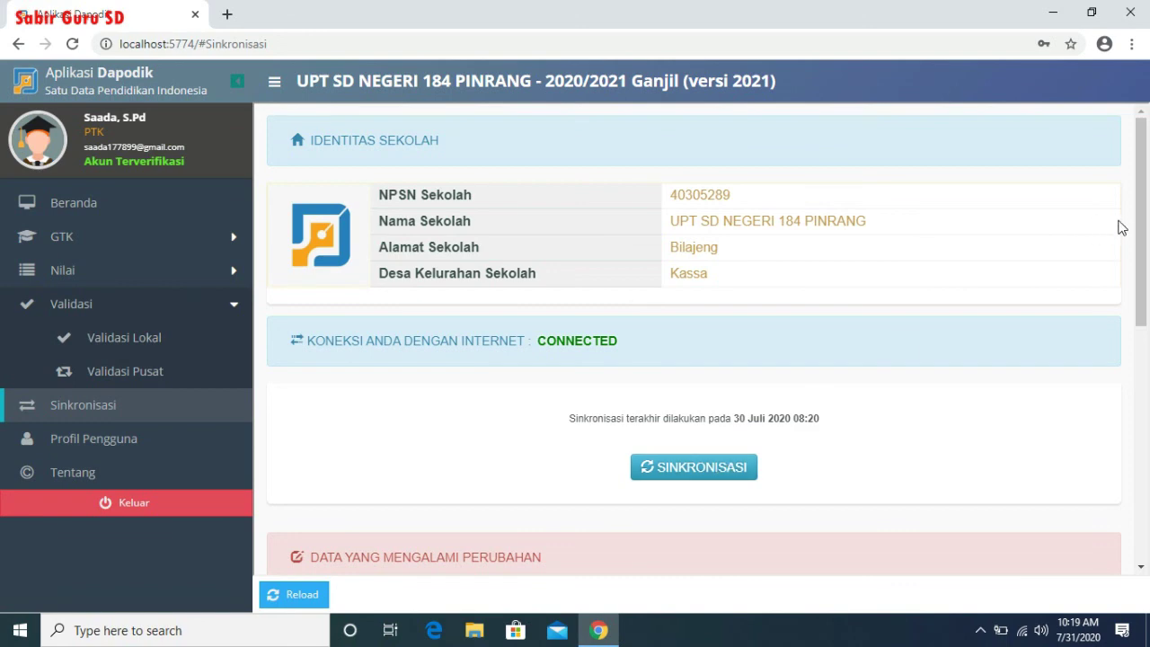
# - Review the changed-data table, then start sending data with the SINKRONISASI button
pyautogui.moveTo(1141, 232); pyautogui.dragTo(1141, 387)
pyautogui.scroll(2, 1034, 303)
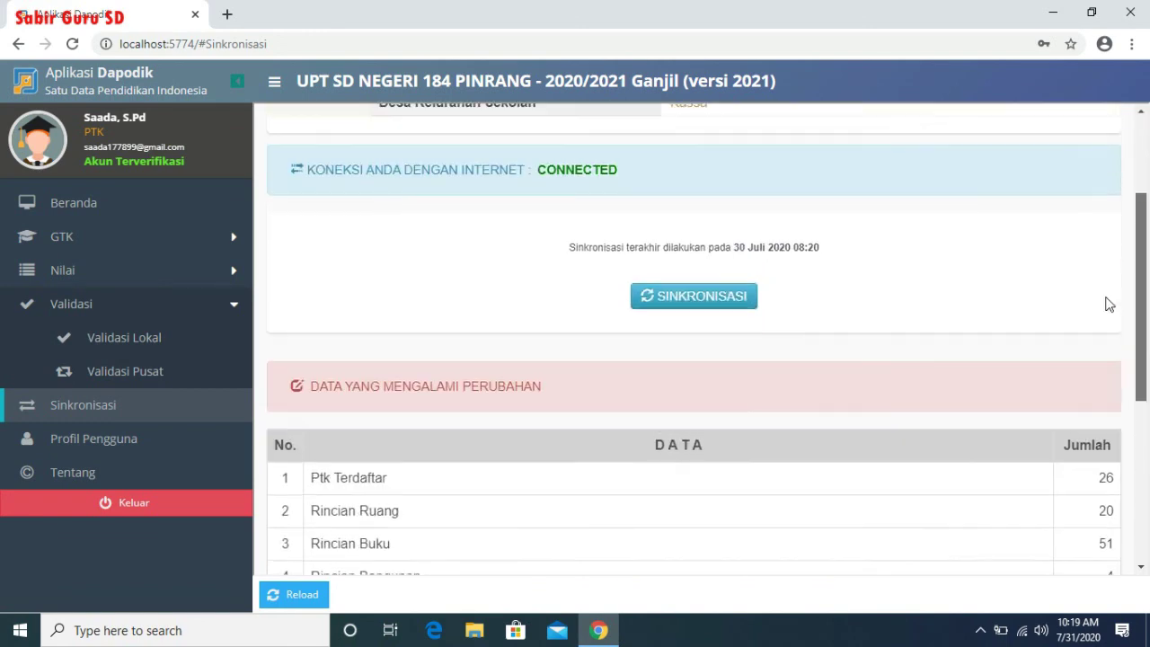
pyautogui.scroll(-4, 1120, 431)
pyautogui.scroll(4, 1107, 302)
pyautogui.scroll(3, 1111, 302)
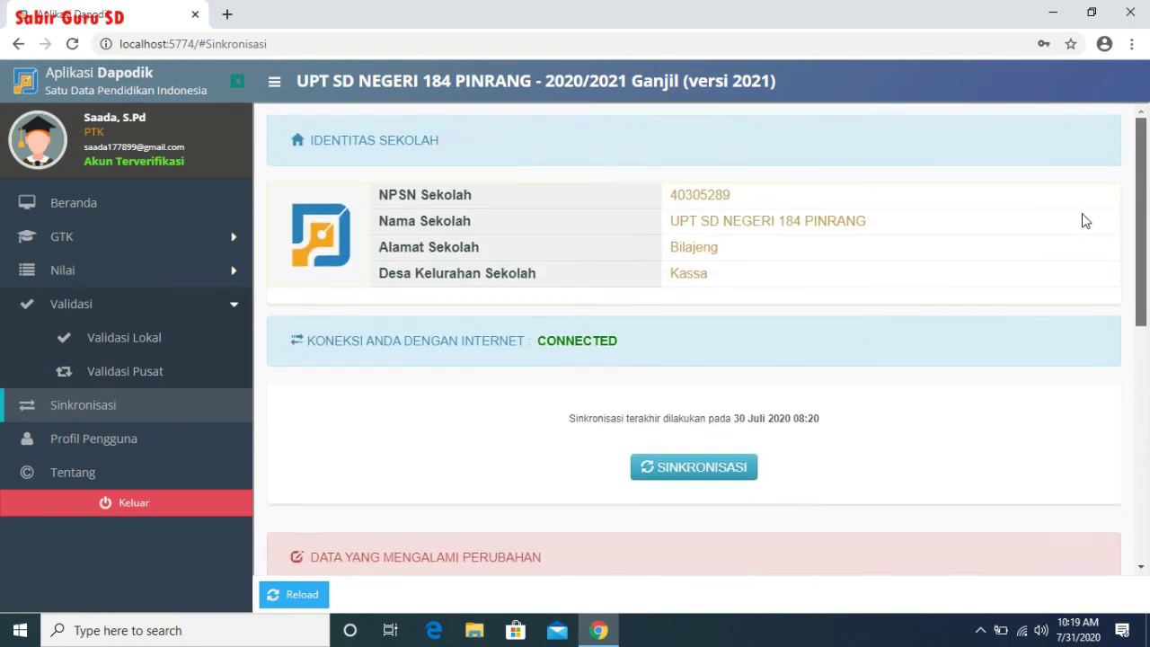
pyautogui.click(715, 477)
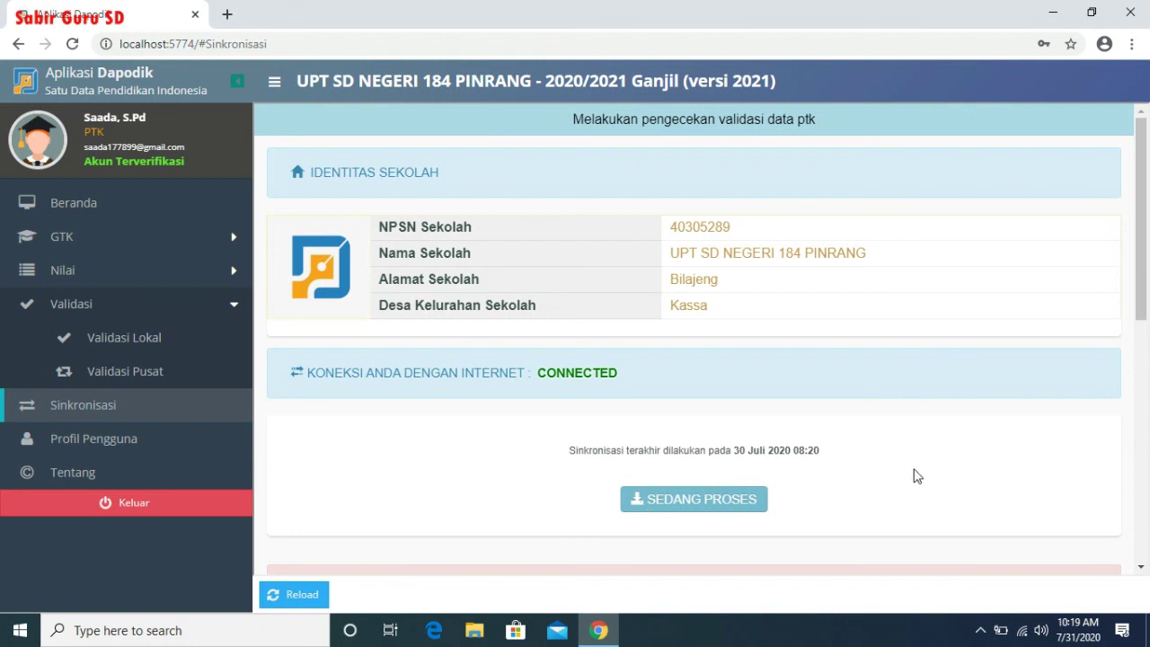
pyautogui.click(980, 633)
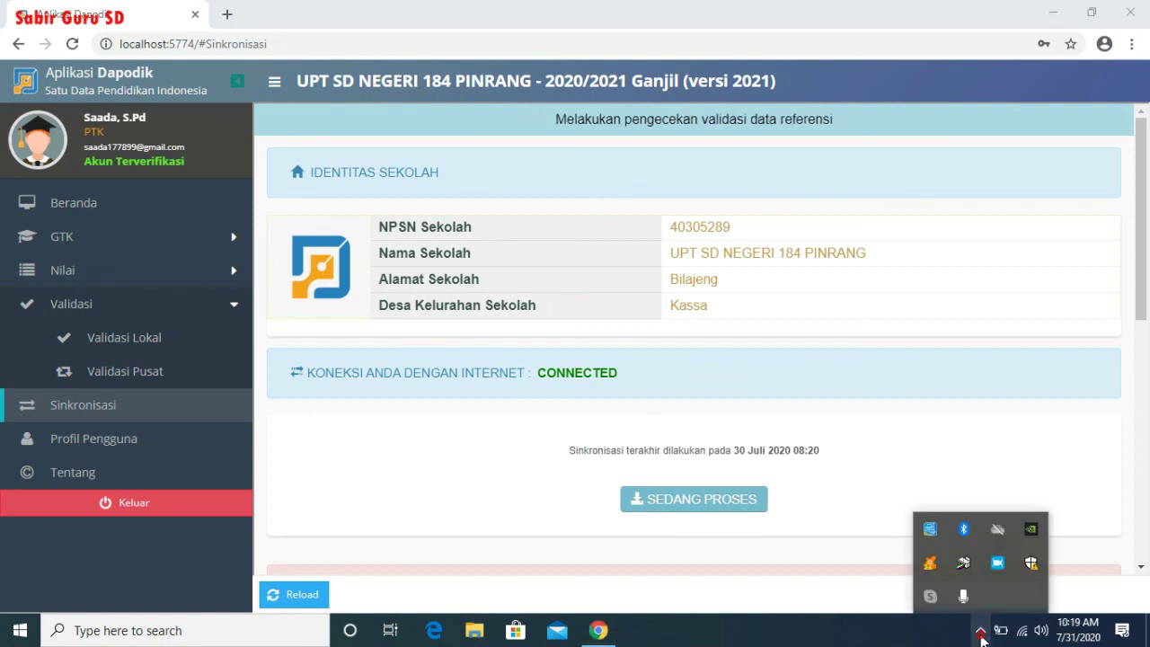